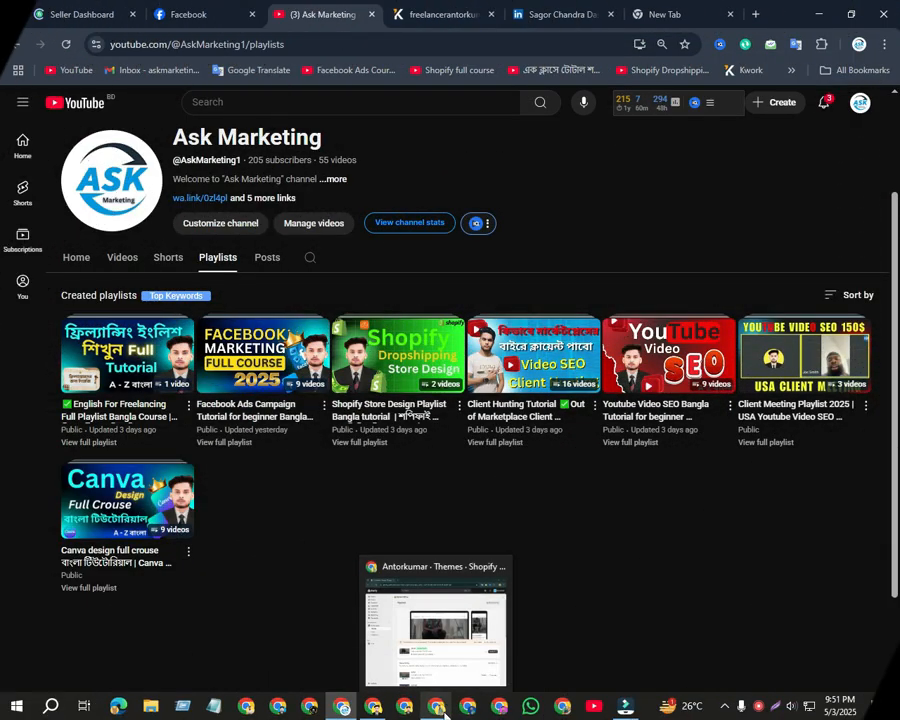
Switch to the Shopify admin in its browser window and open the live storefront from the Online Store channel.
{"action": "left_click", "coordinate": [436, 655]}
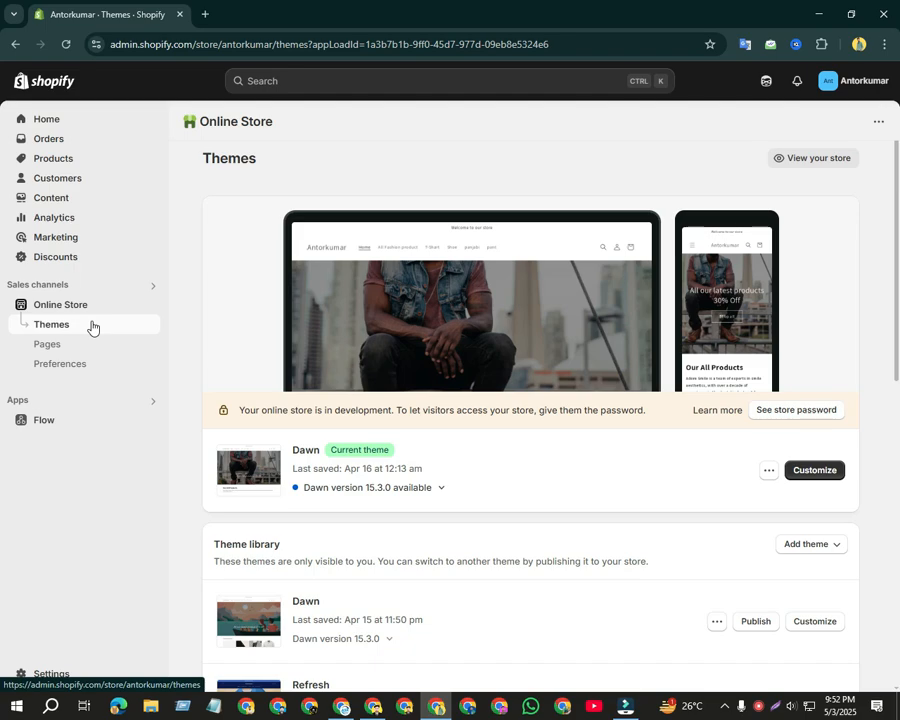
{"action": "left_click", "coordinate": [149, 305]}
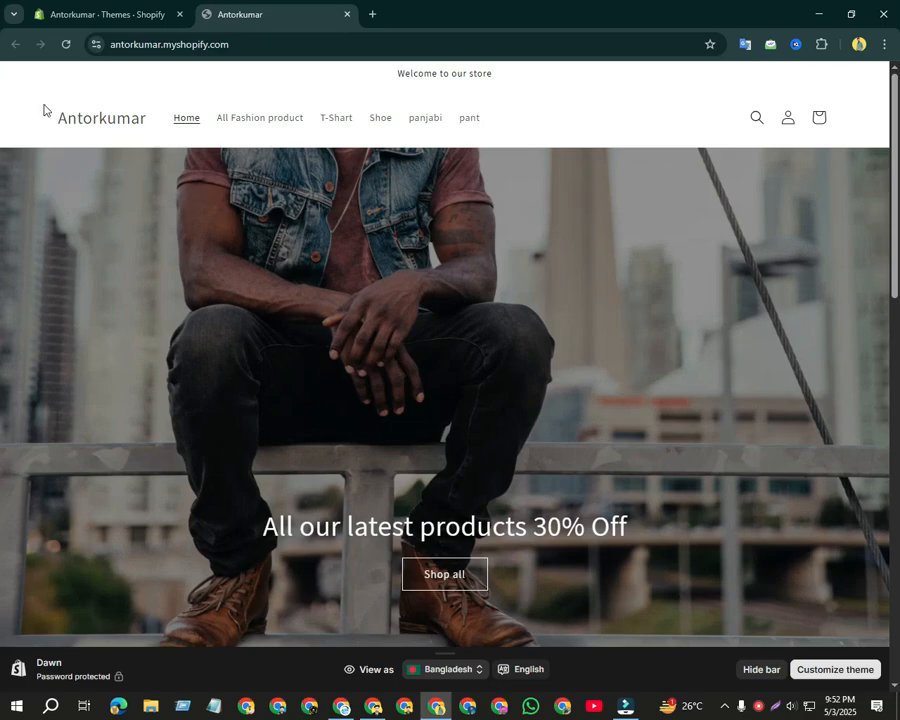
Examine the storefront's home page, covering the store name, the header menu, the banner and the Our All Products section.
{"action": "left_click_drag", "start_coordinate": [44, 110], "coordinate": [143, 127]}
{"action": "left_click", "coordinate": [147, 102]}
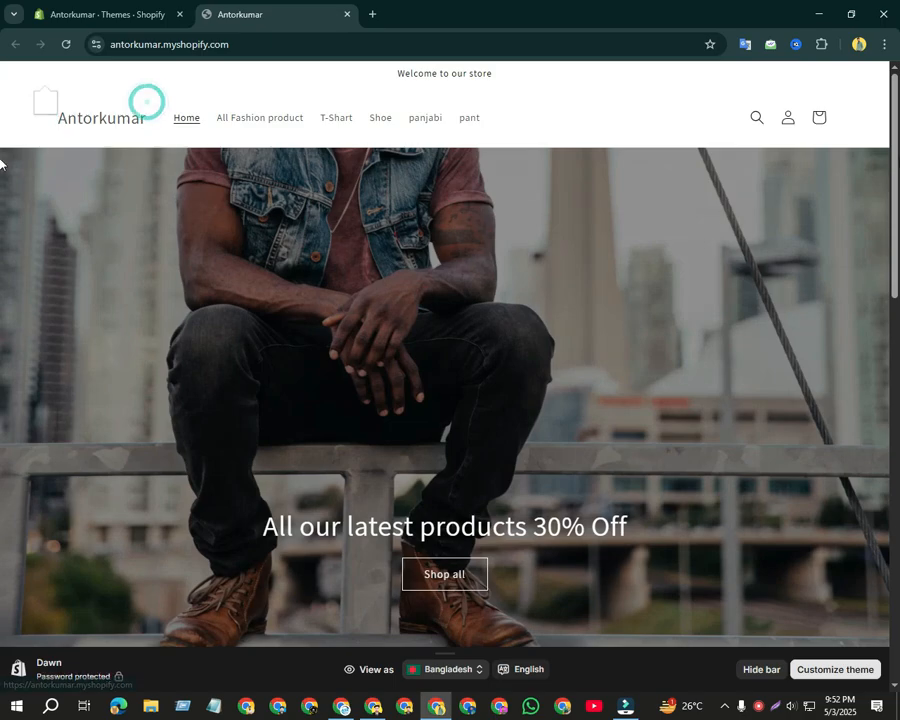
{"action": "scroll", "coordinate": [3, 326], "scroll_direction": "down", "scroll_amount": 7}
{"action": "scroll", "coordinate": [3, 338], "scroll_direction": "up", "scroll_amount": 5}
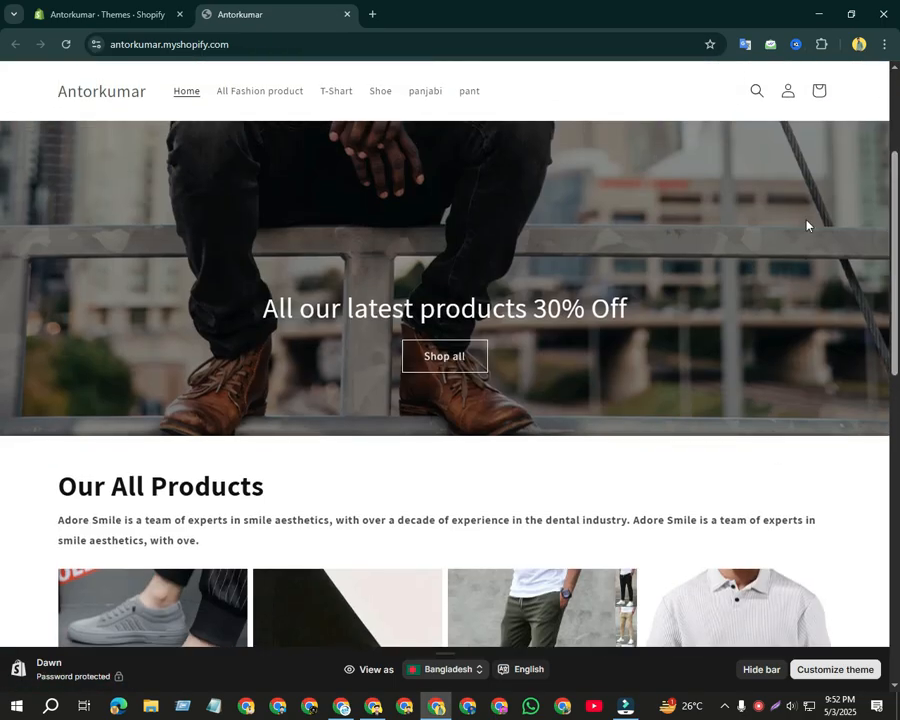
{"action": "scroll", "coordinate": [447, 243], "scroll_direction": "up", "scroll_amount": 2}
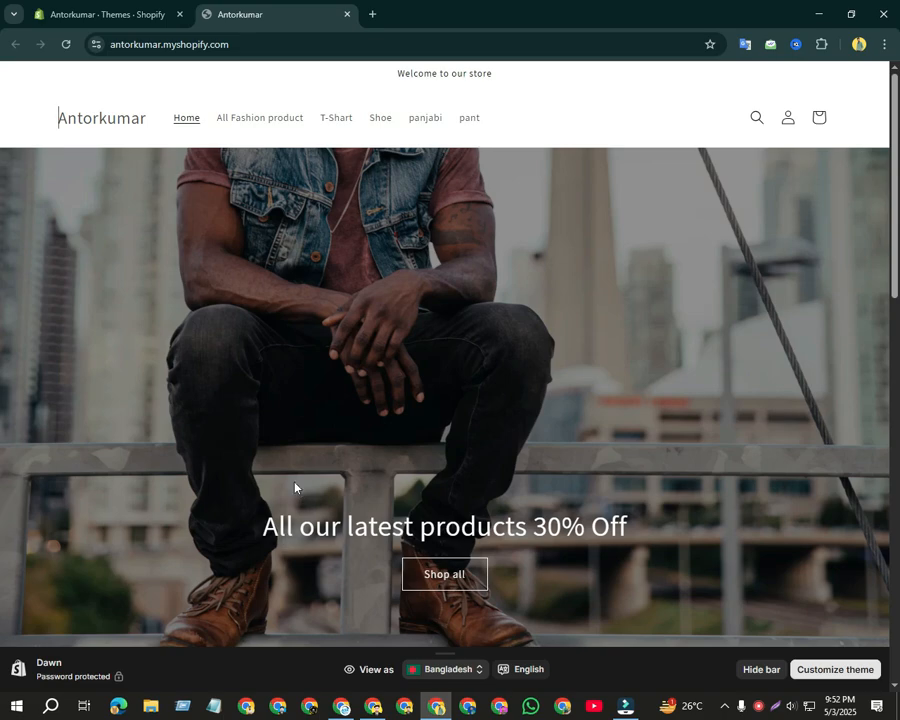
{"action": "left_click_drag", "start_coordinate": [30, 117], "coordinate": [600, 128]}
{"action": "left_click", "coordinate": [626, 114]}
{"action": "scroll", "coordinate": [602, 238], "scroll_direction": "down", "scroll_amount": 2}
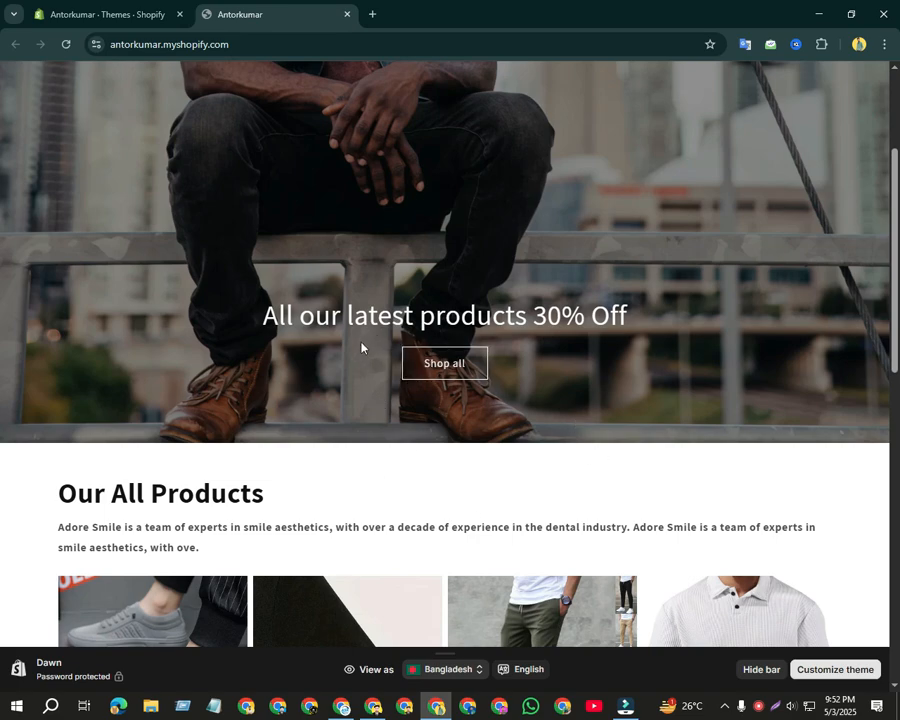
{"action": "scroll", "coordinate": [354, 341], "scroll_direction": "down", "scroll_amount": 3}
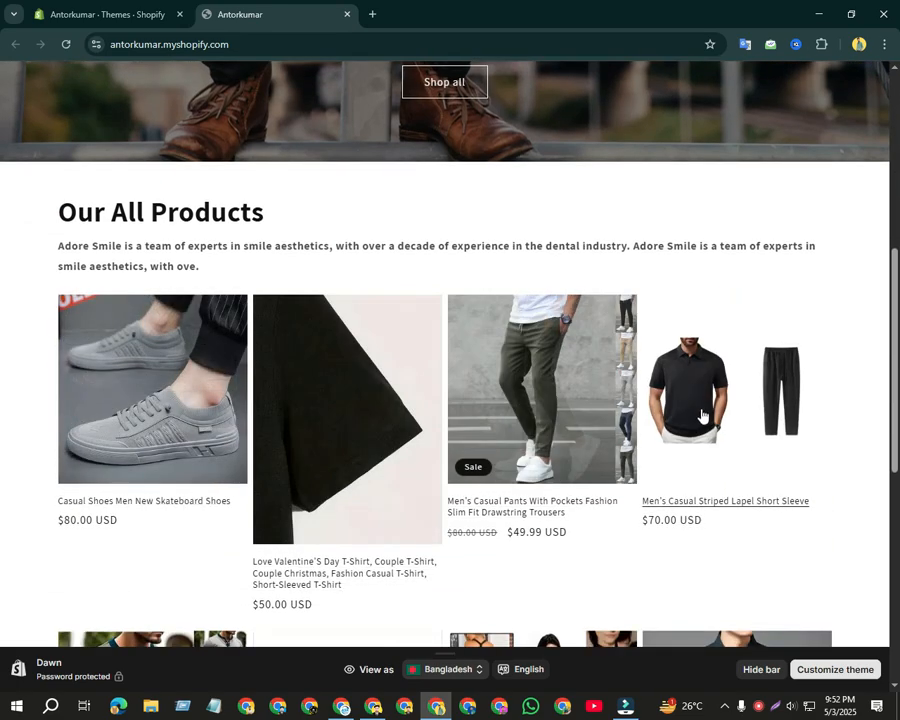
{"action": "scroll", "coordinate": [190, 390], "scroll_direction": "up", "scroll_amount": 5}
{"action": "scroll", "coordinate": [220, 357], "scroll_direction": "up", "scroll_amount": 2}
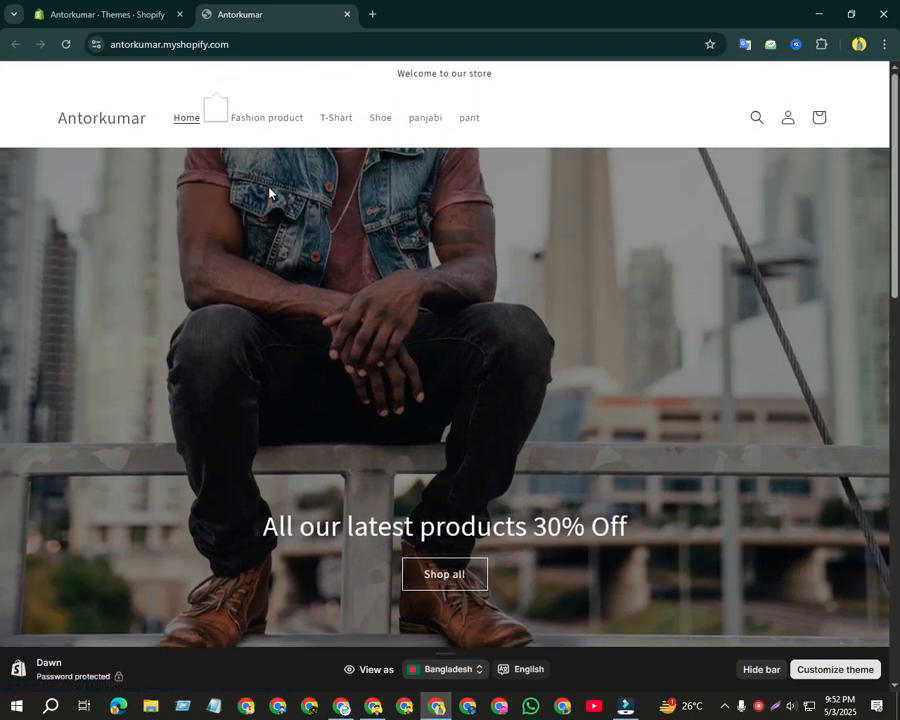
Look through the Shoe, All Fashion product, T-Shart, panjabi and pant collections of the storefront.
{"action": "left_click", "coordinate": [380, 117]}
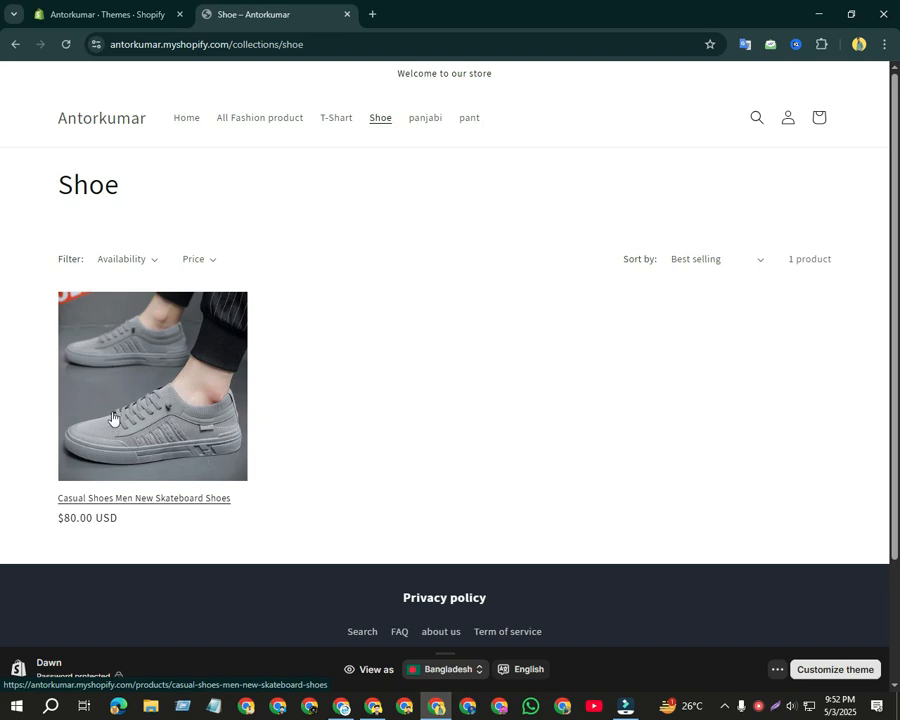
{"action": "left_click", "coordinate": [235, 117]}
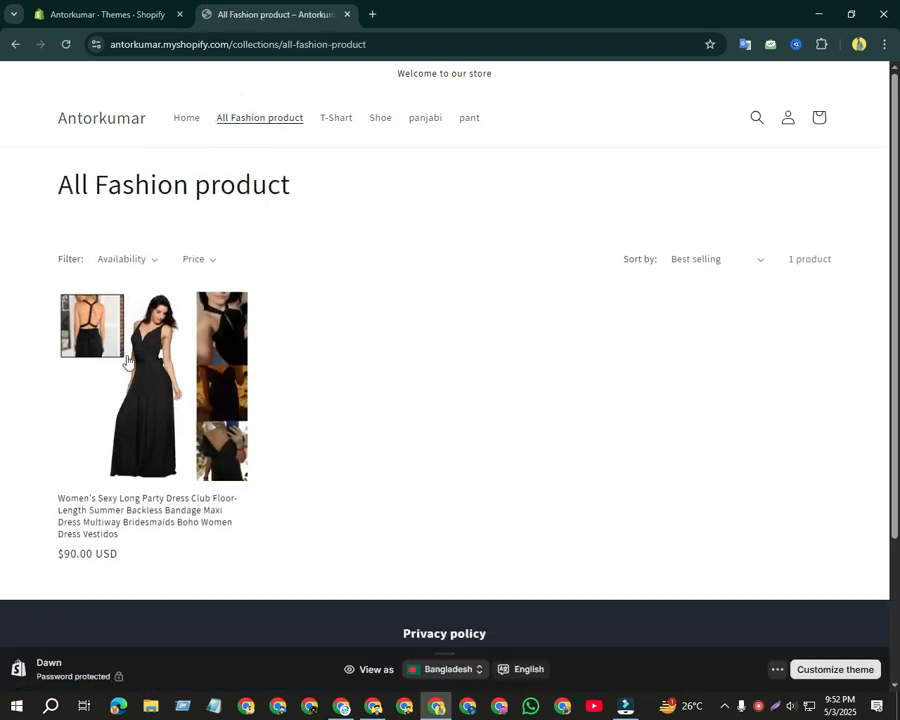
{"action": "left_click", "coordinate": [336, 117]}
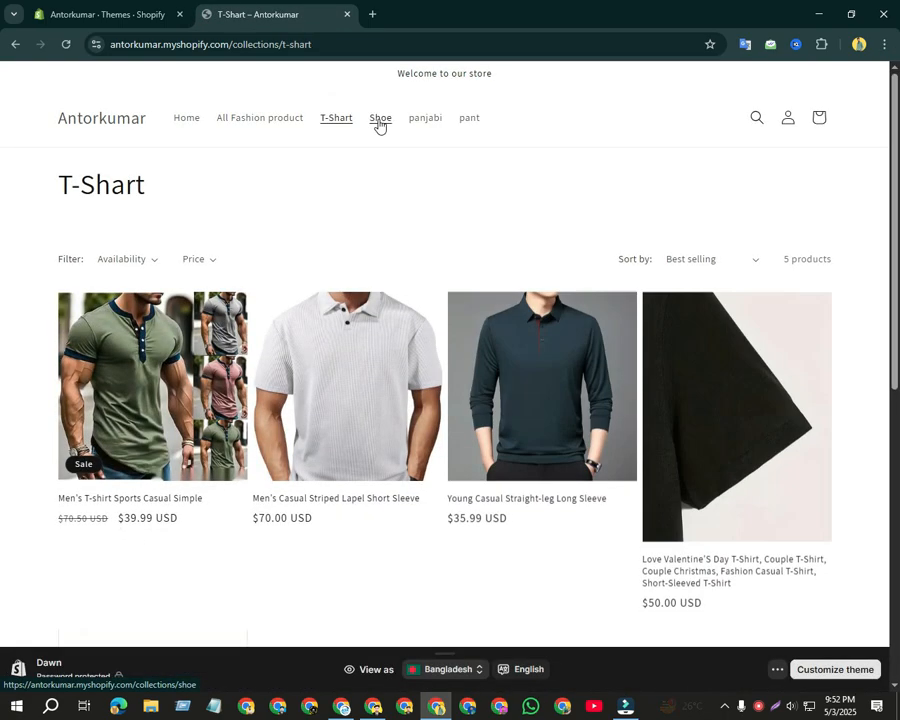
{"action": "left_click", "coordinate": [421, 125]}
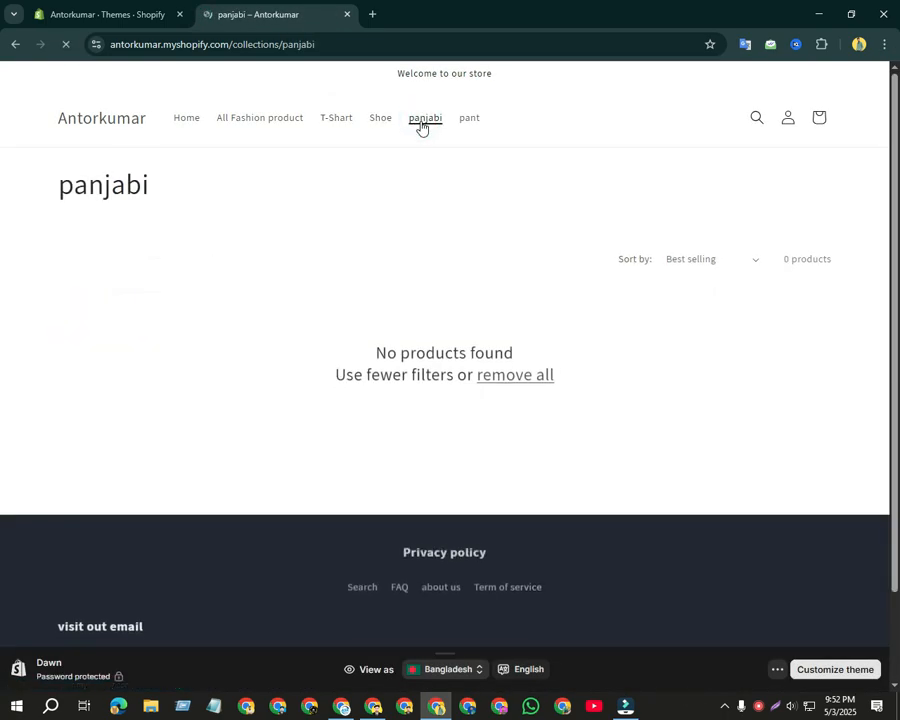
{"action": "left_click", "coordinate": [463, 120]}
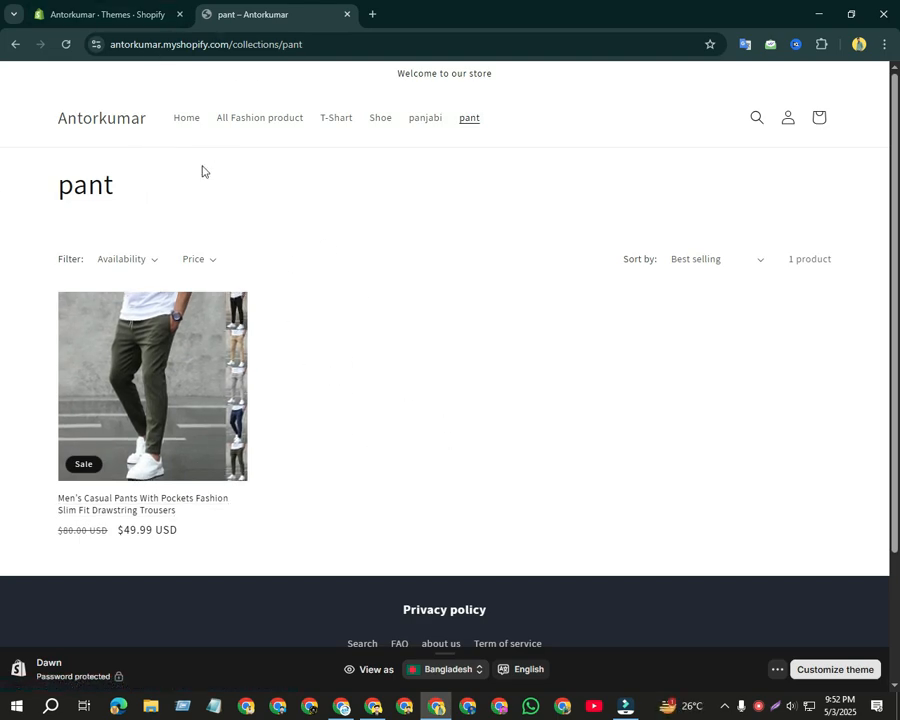
Return to the Shopify admin, search the installed apps for "cjdr" and open CJdropshipping: Much Faster.
{"action": "left_click", "coordinate": [100, 13]}
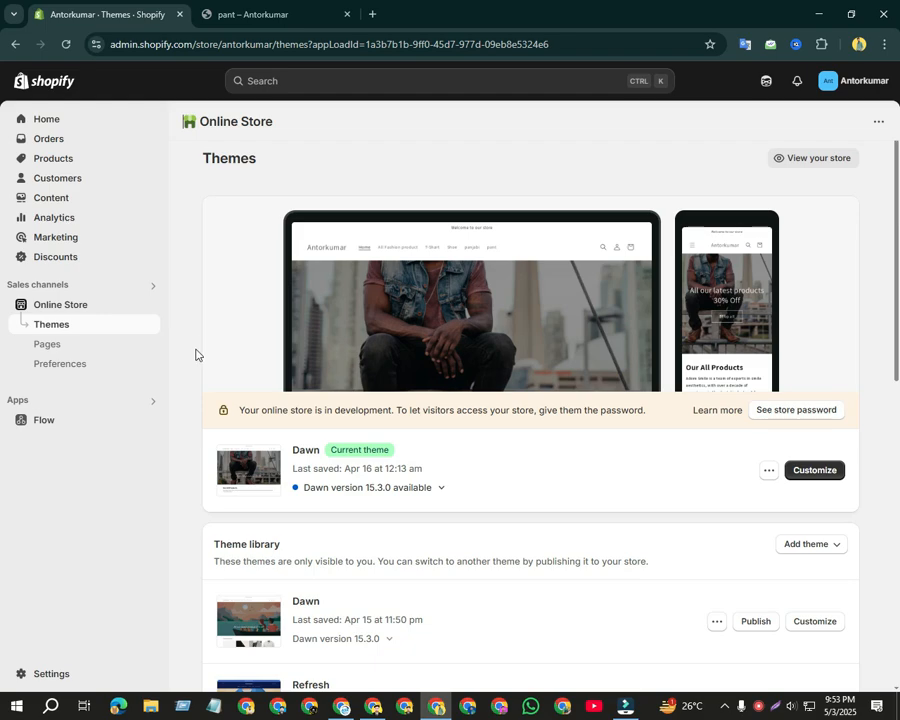
{"action": "left_click", "coordinate": [243, 12]}
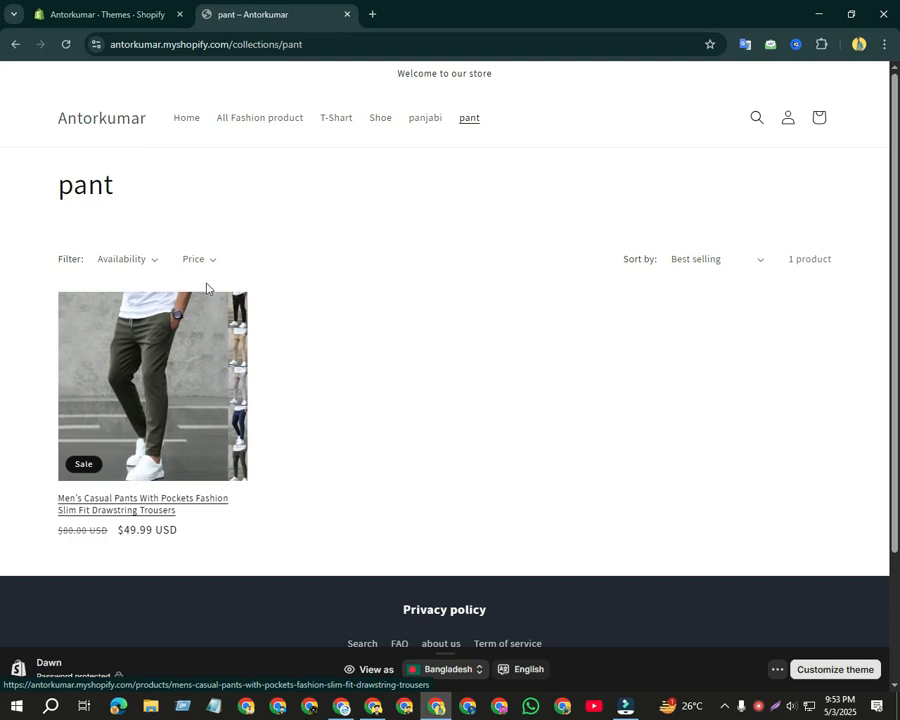
{"action": "left_click", "coordinate": [78, 18]}
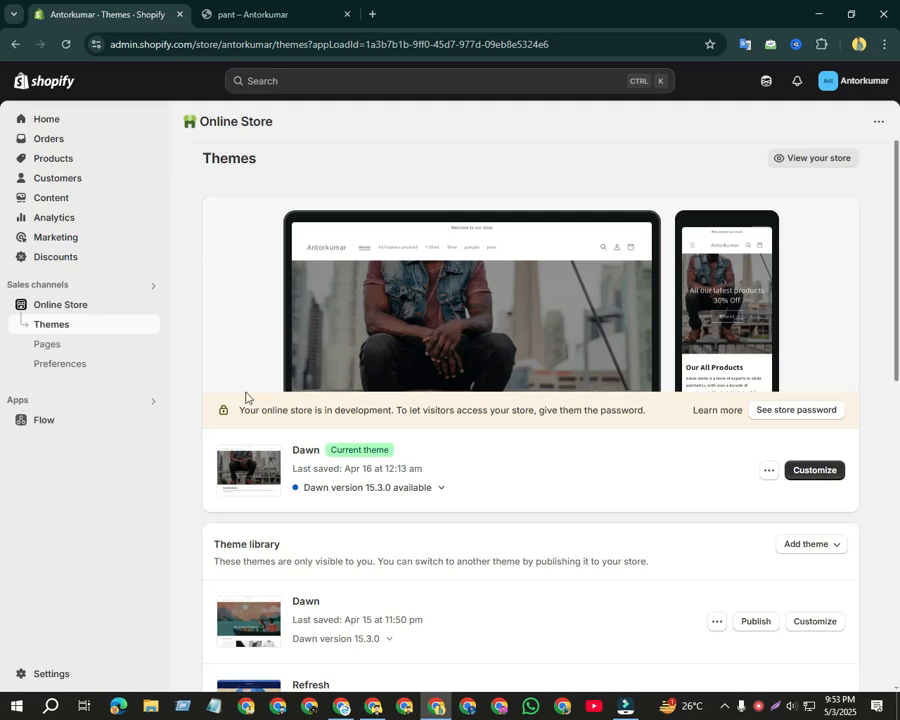
{"action": "left_click", "coordinate": [151, 403]}
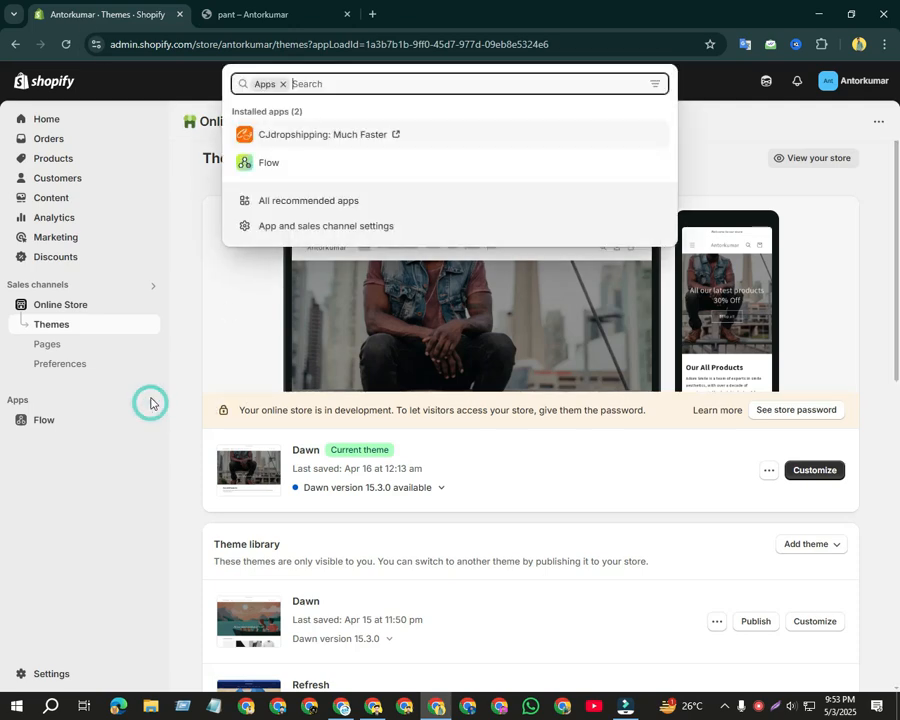
{"action": "left_click", "coordinate": [128, 205]}
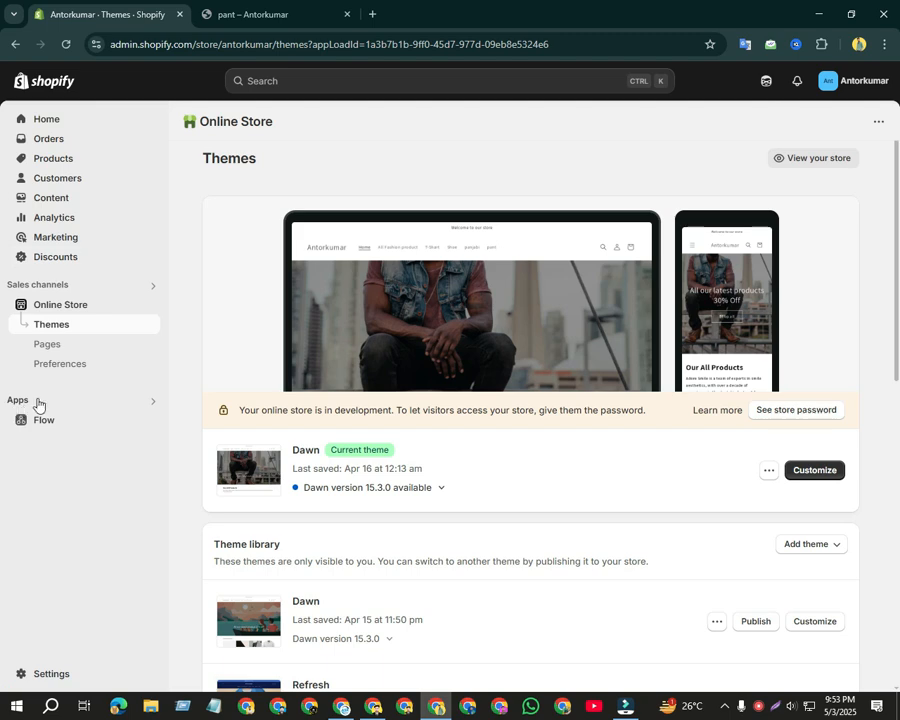
{"action": "left_click", "coordinate": [155, 403]}
{"action": "left_click", "coordinate": [322, 83]}
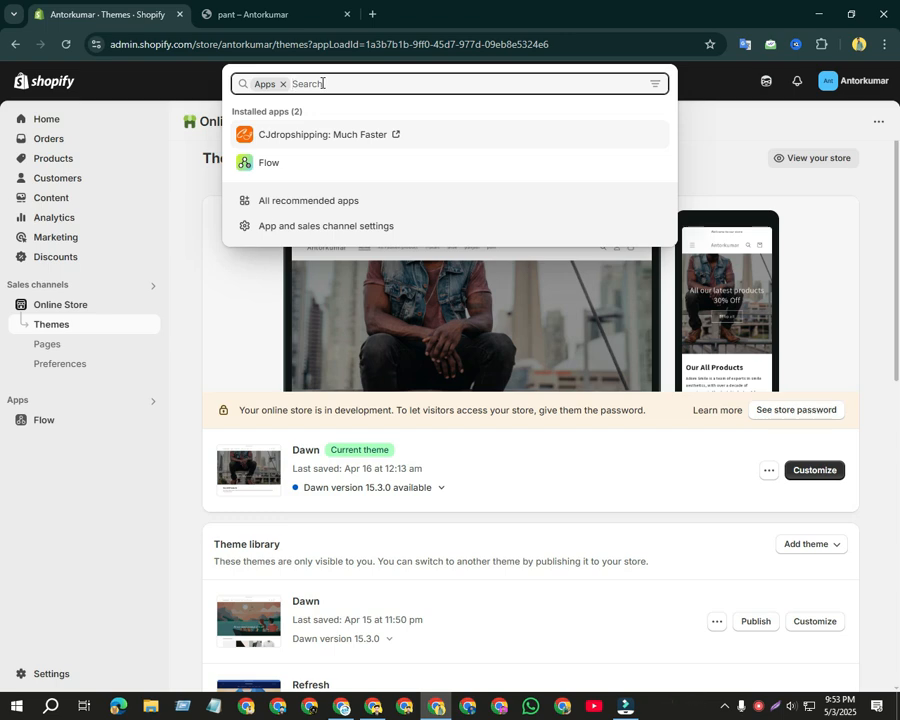
{"action": "type", "text": "cj"}
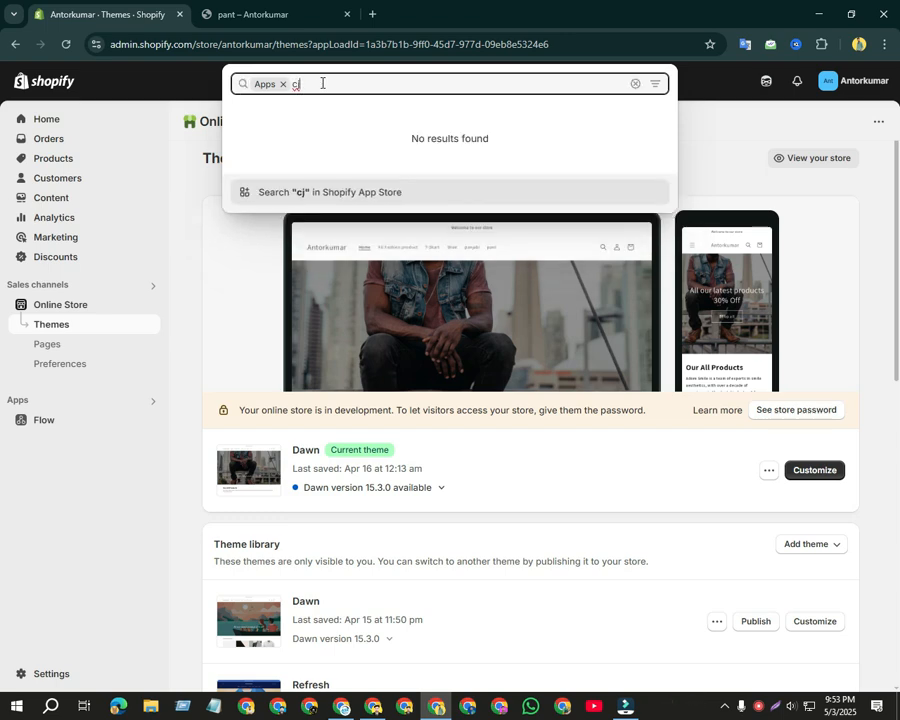
{"action": "type", "text": "dr"}
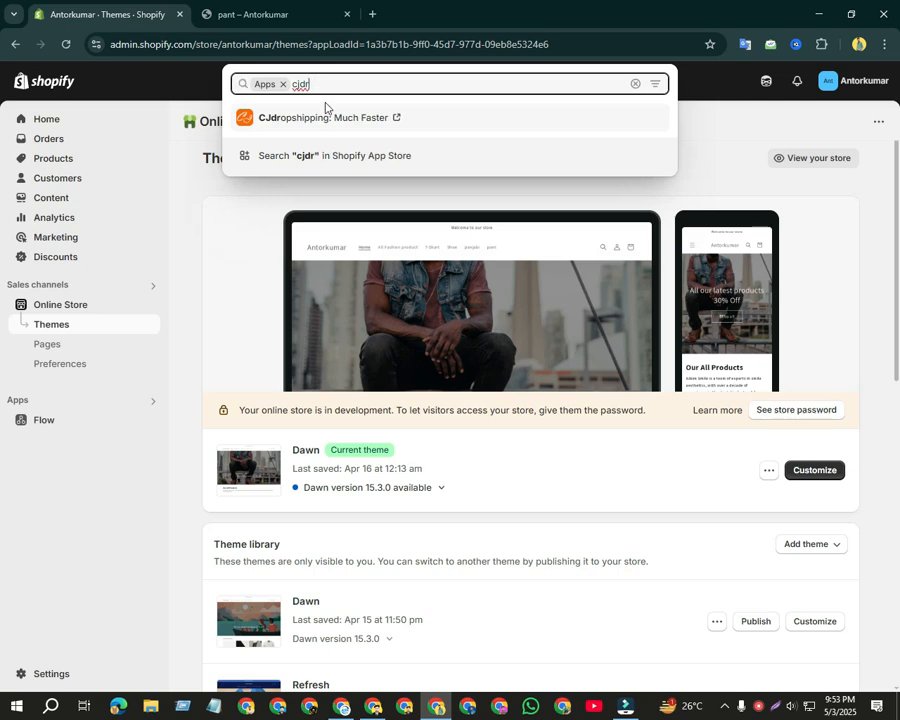
{"action": "left_click", "coordinate": [315, 118]}
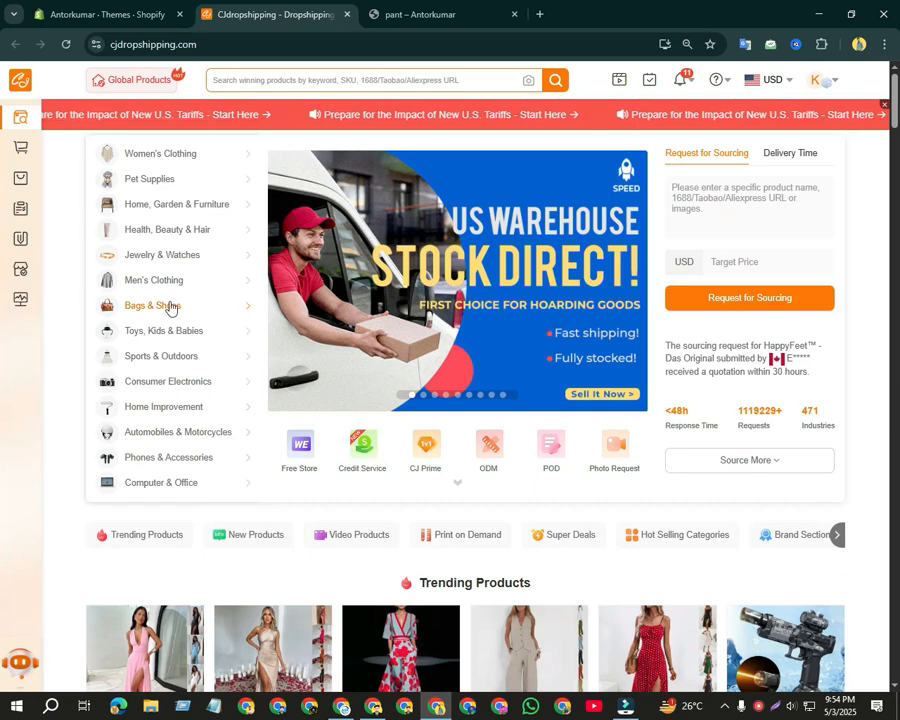
Look over CJdropshipping's product categories and services, check the storefront's home page menu, and return to CJdropshipping.
{"action": "mouse_move", "coordinate": [196, 262]}
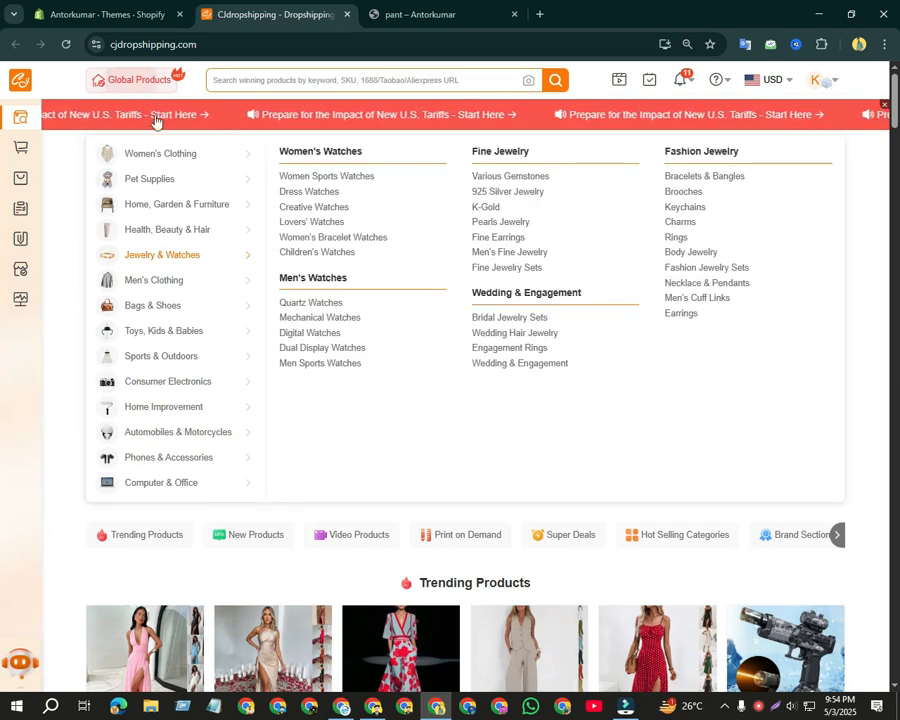
{"action": "mouse_move", "coordinate": [235, 303]}
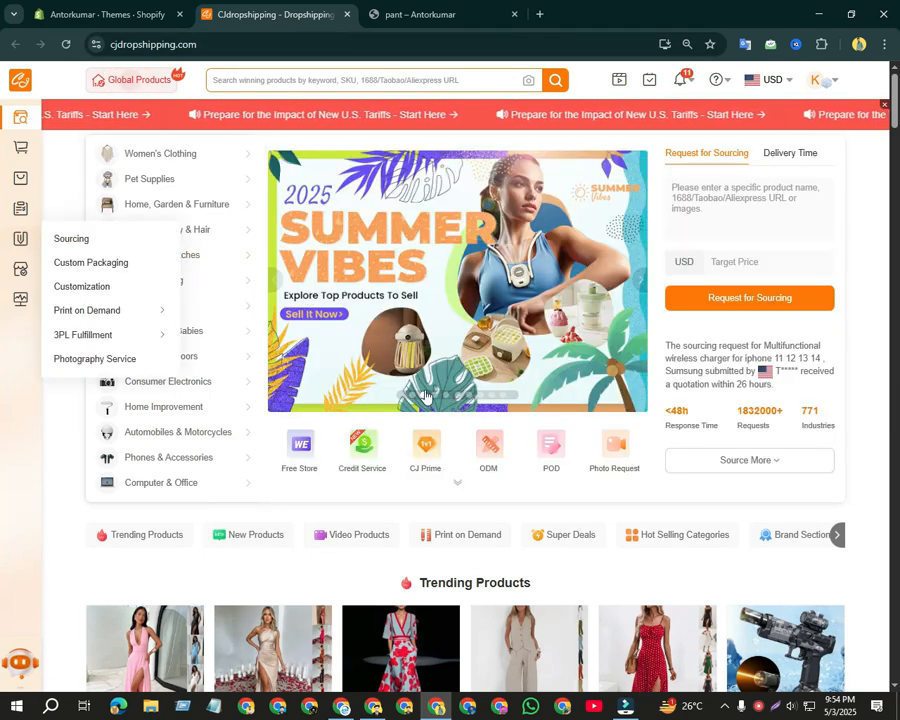
{"action": "left_click", "coordinate": [452, 10]}
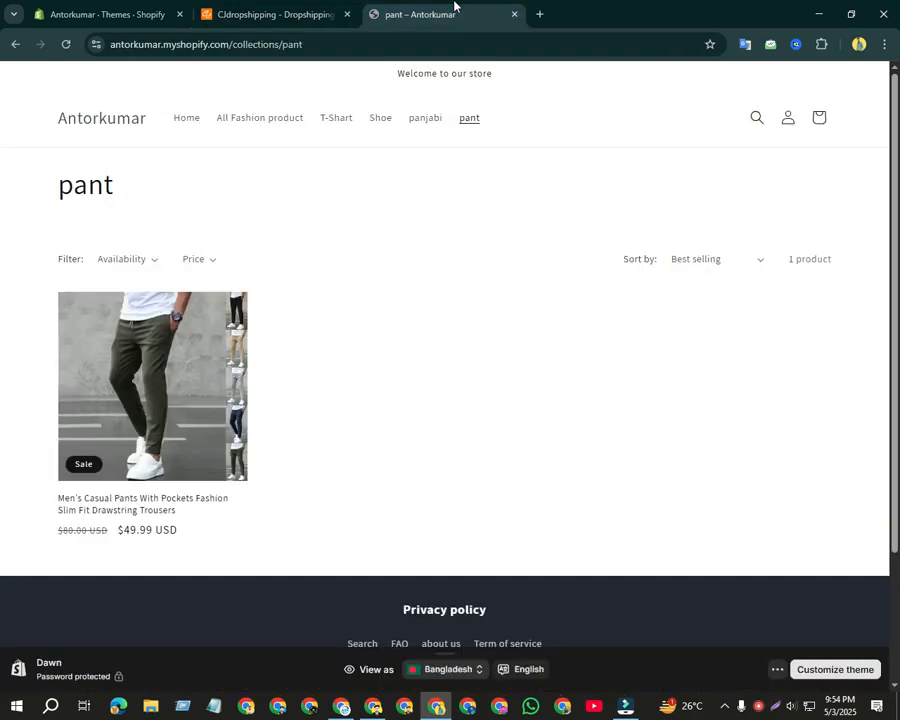
{"action": "left_click", "coordinate": [187, 121]}
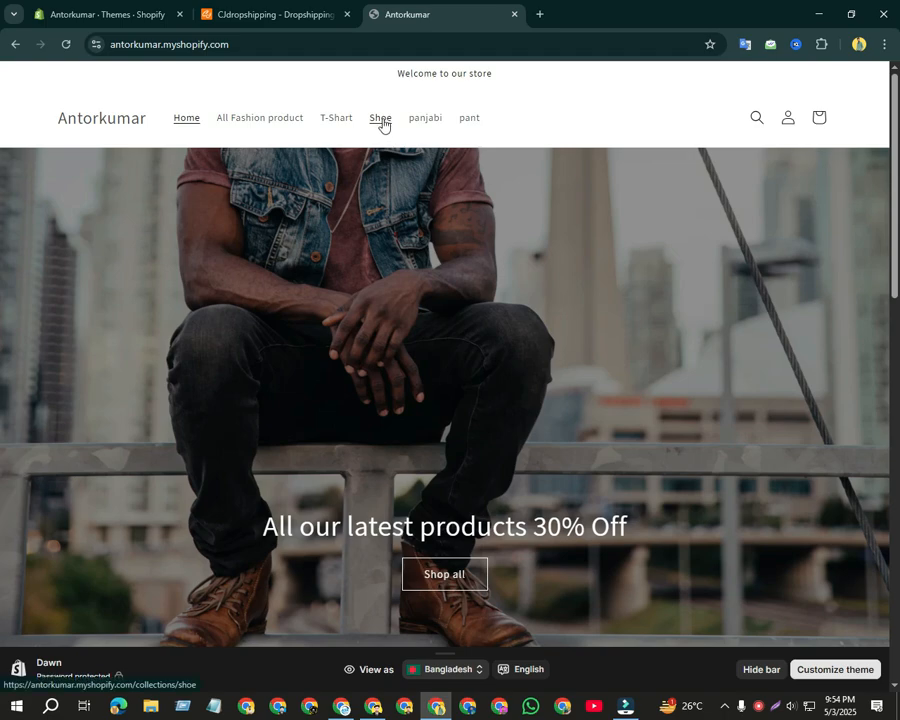
{"action": "left_click", "coordinate": [272, 11]}
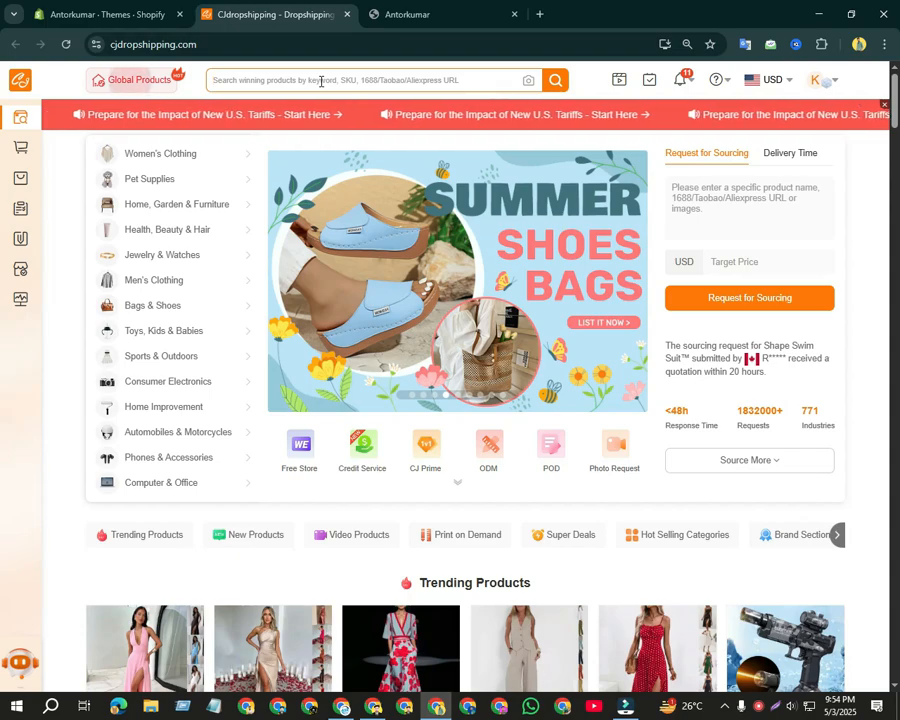
Search CJdropshipping for "shoe" using the suggested term "shoes men" and look through the resulting products.
{"action": "left_click", "coordinate": [320, 81]}
{"action": "type", "text": "s"}
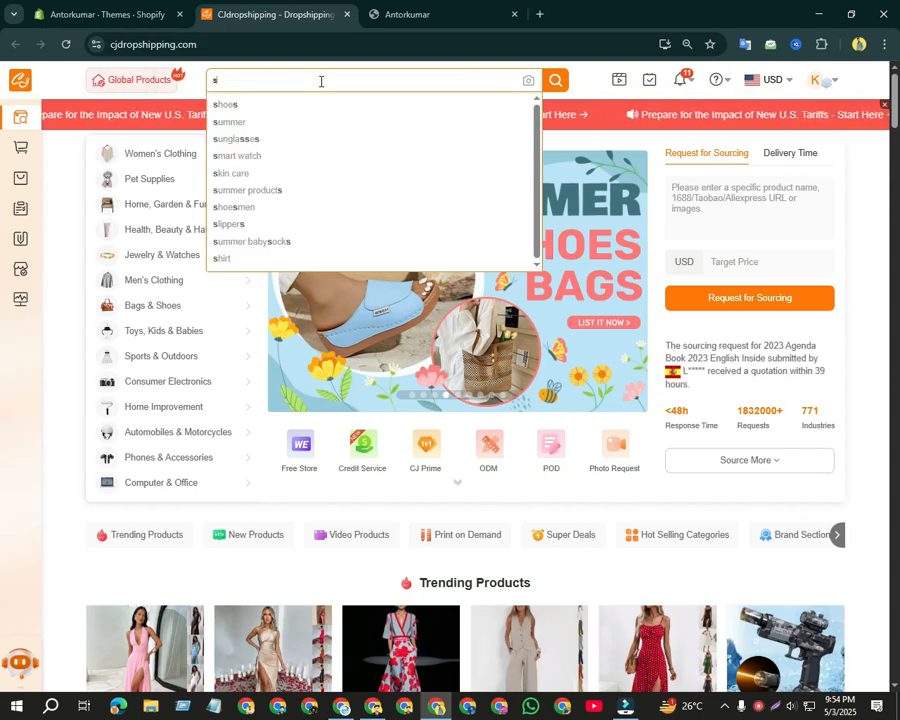
{"action": "scroll", "coordinate": [572, 530], "scroll_direction": "down", "scroll_amount": 4}
{"action": "scroll", "coordinate": [365, 560], "scroll_direction": "down", "scroll_amount": 8}
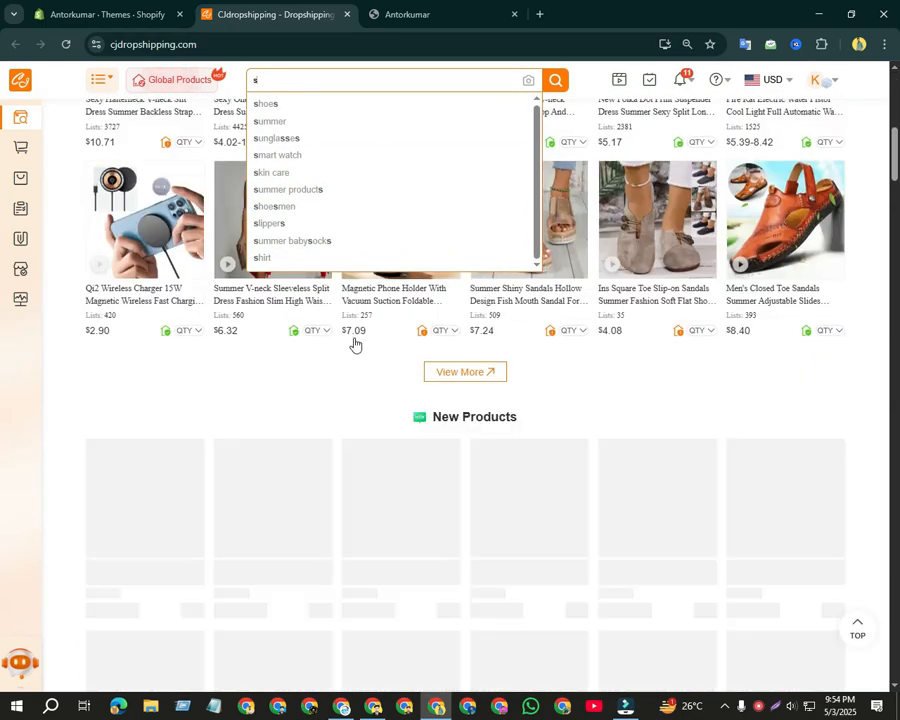
{"action": "scroll", "coordinate": [560, 582], "scroll_direction": "up", "scroll_amount": 10}
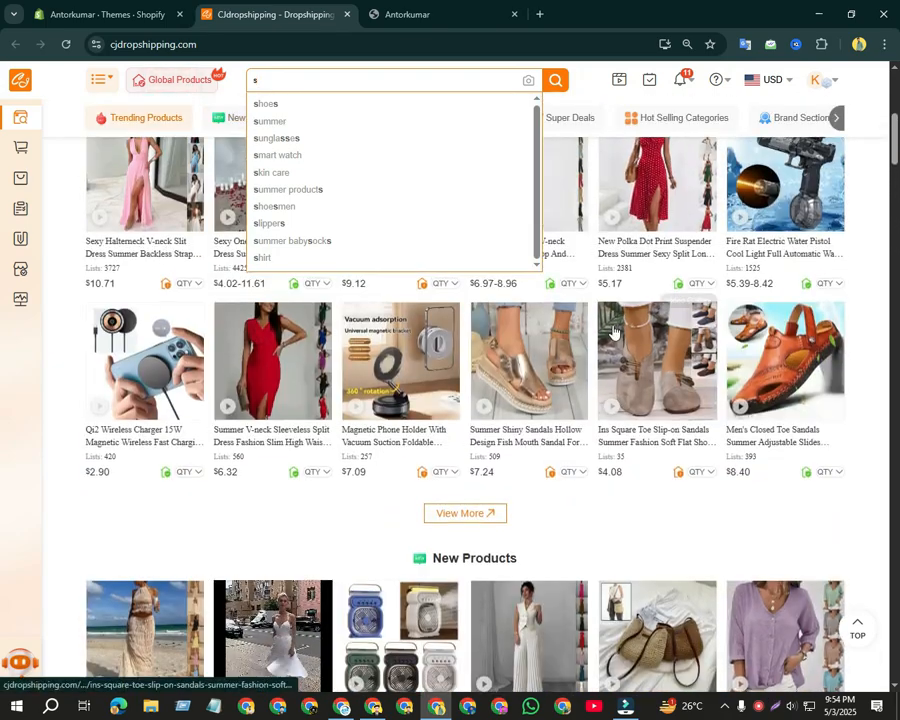
{"action": "scroll", "coordinate": [658, 362], "scroll_direction": "up", "scroll_amount": 5}
{"action": "left_click_drag", "start_coordinate": [330, 83], "coordinate": [253, 90]}
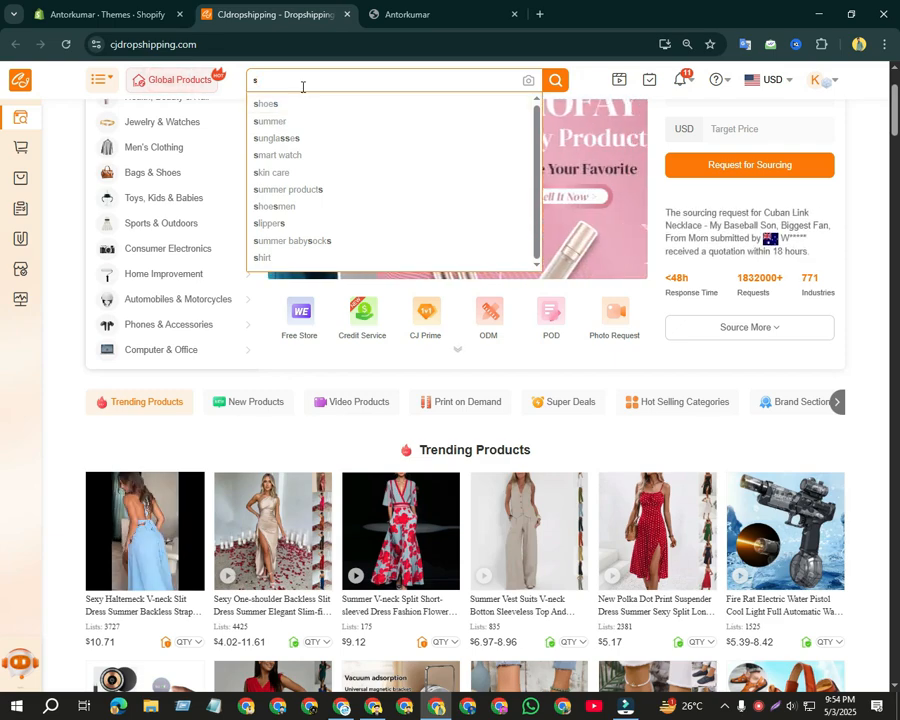
{"action": "type", "text": "ow"}
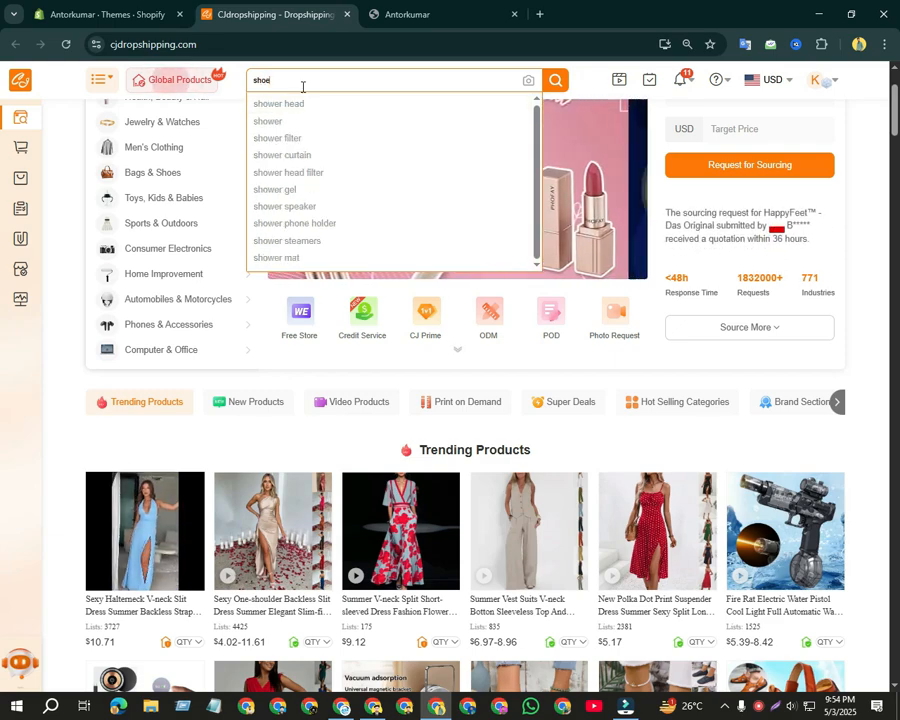
{"action": "key", "text": "BackSpace"}
{"action": "type", "text": "e"}
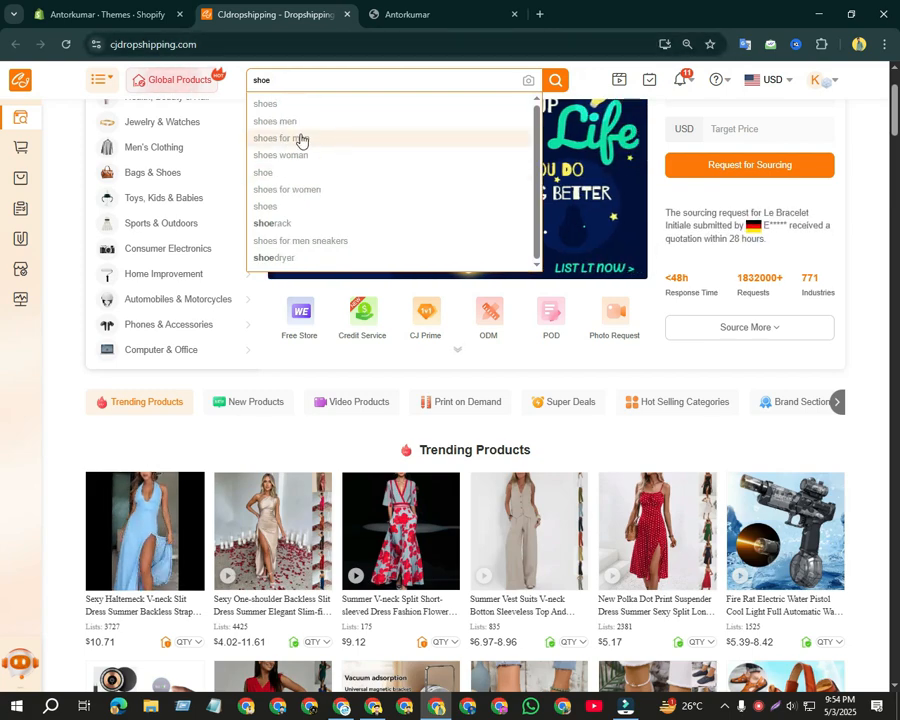
{"action": "left_click", "coordinate": [295, 125]}
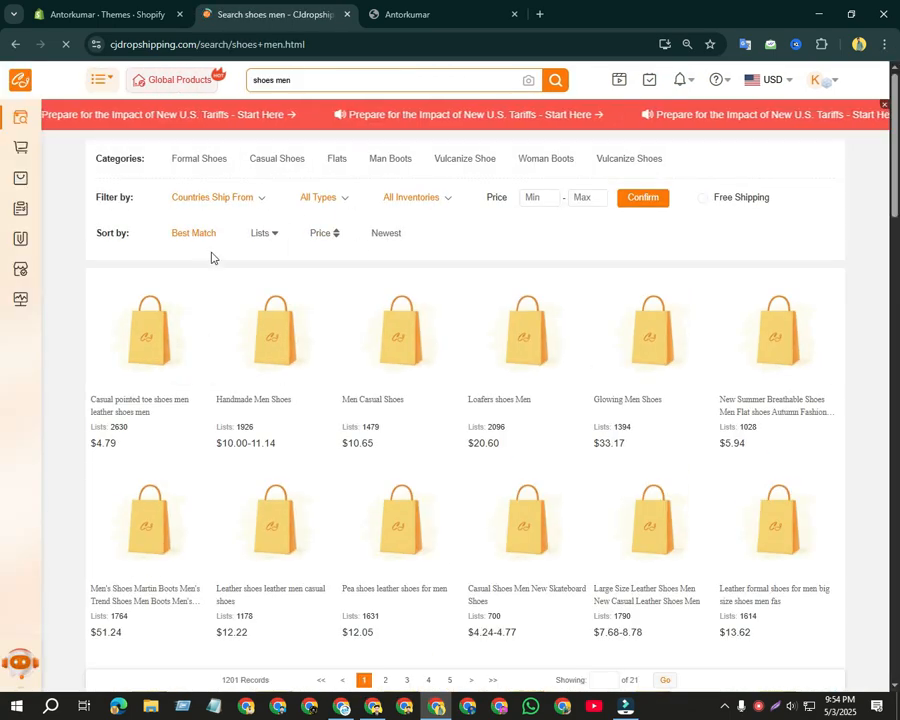
{"action": "scroll", "coordinate": [480, 366], "scroll_direction": "down", "scroll_amount": 2}
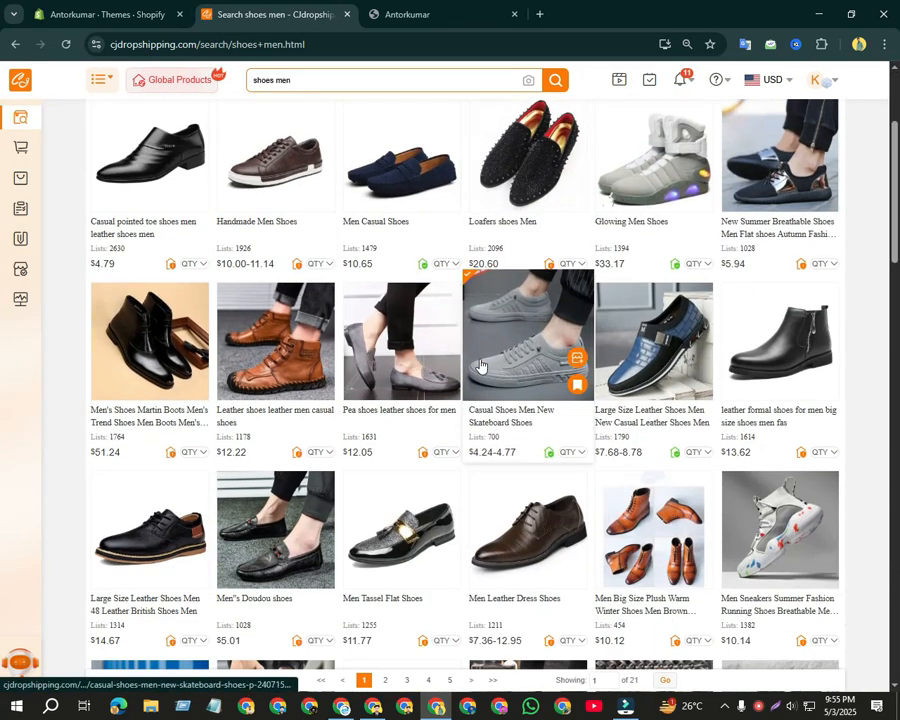
Look through the first page of men's shoe search results, comparing the styles, prices and list counts.
{"action": "scroll", "coordinate": [767, 402], "scroll_direction": "up", "scroll_amount": 1}
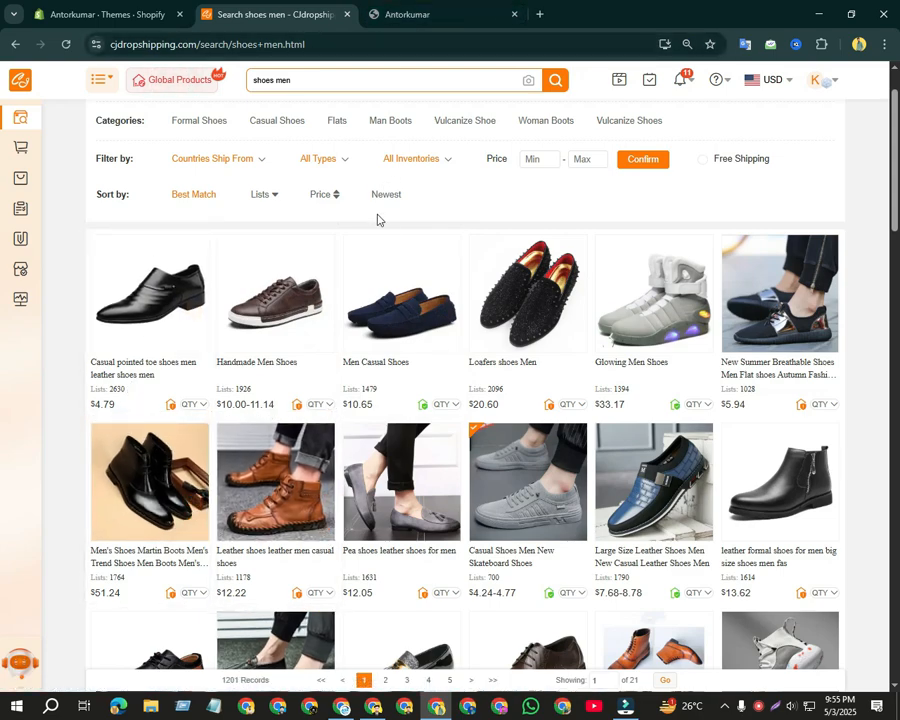
{"action": "scroll", "coordinate": [384, 223], "scroll_direction": "down", "scroll_amount": 2}
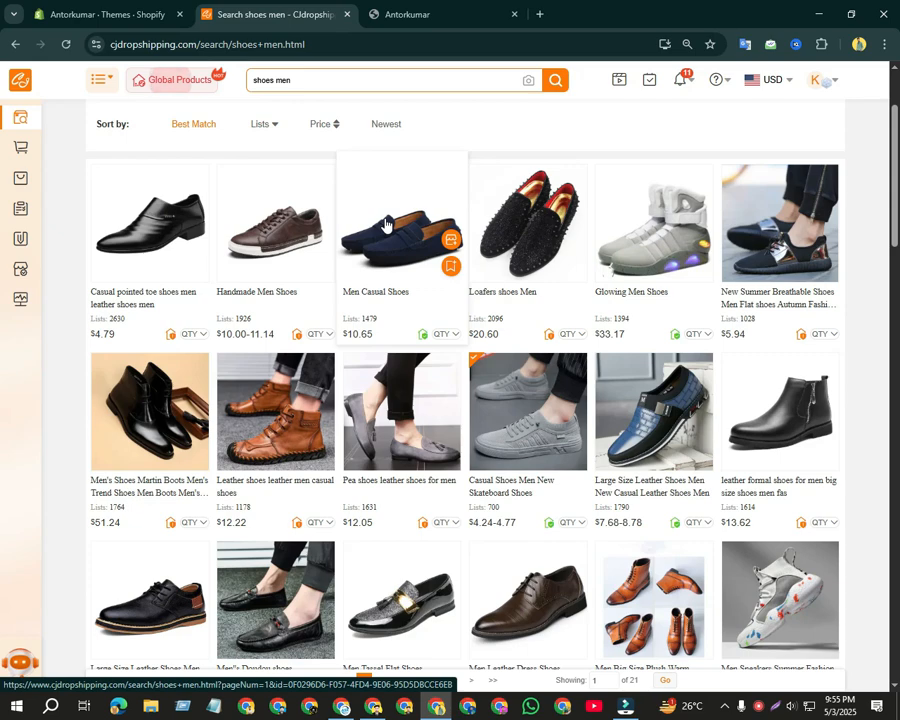
{"action": "scroll", "coordinate": [391, 240], "scroll_direction": "down", "scroll_amount": 3}
{"action": "scroll", "coordinate": [391, 240], "scroll_direction": "down", "scroll_amount": 2}
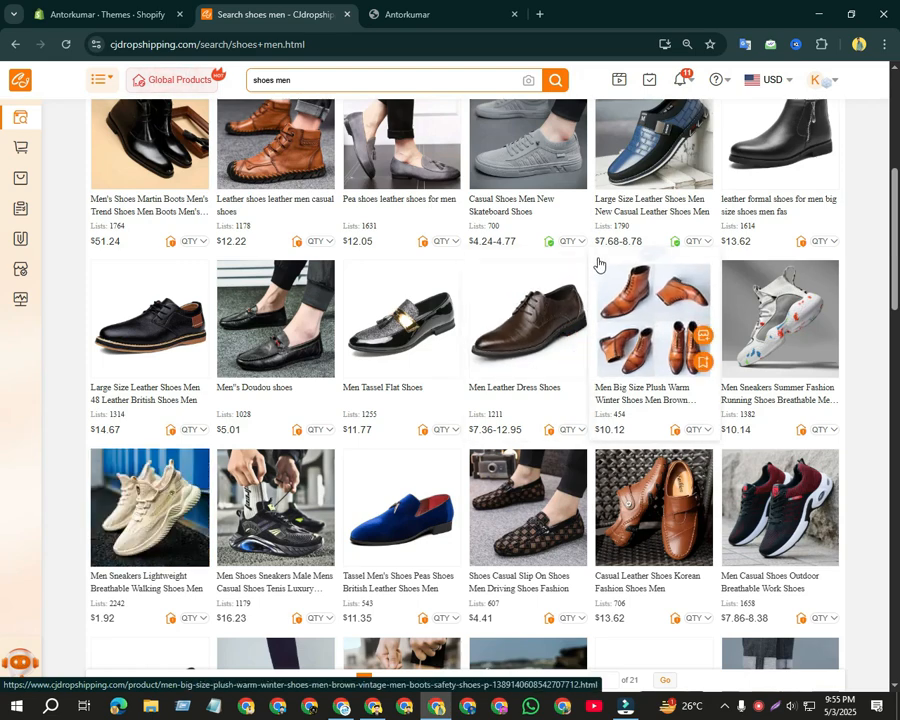
{"action": "mouse_move", "coordinate": [582, 244]}
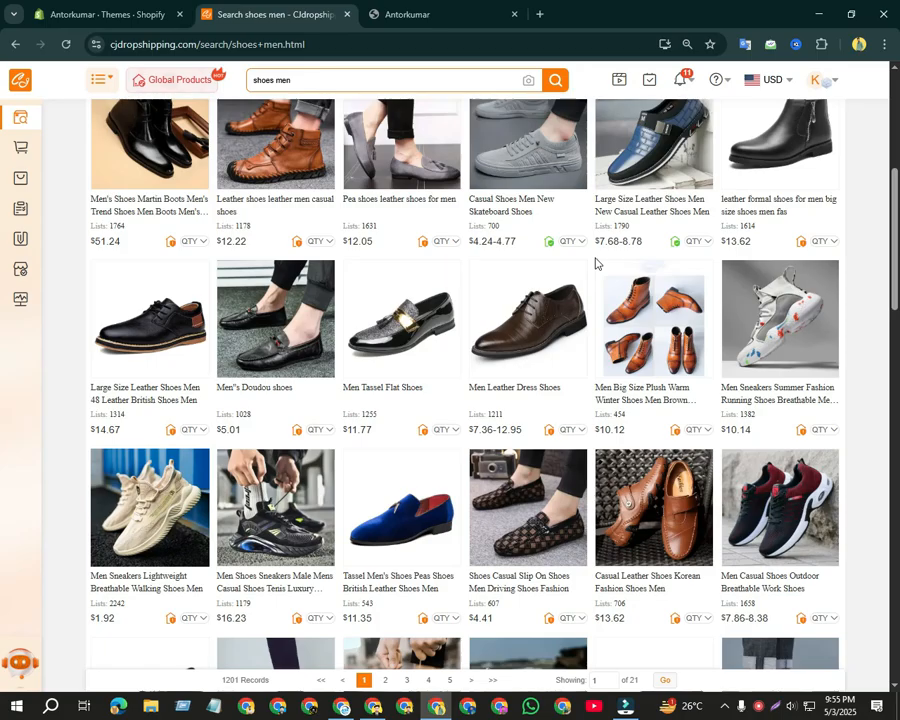
{"action": "scroll", "coordinate": [548, 380], "scroll_direction": "down", "scroll_amount": 4}
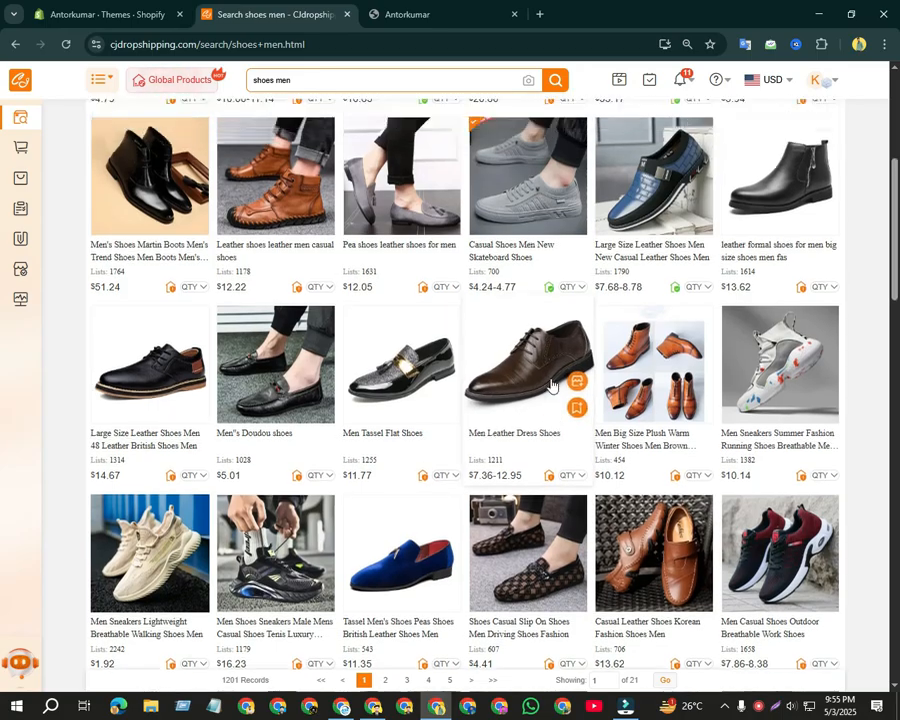
{"action": "scroll", "coordinate": [523, 372], "scroll_direction": "up", "scroll_amount": 5}
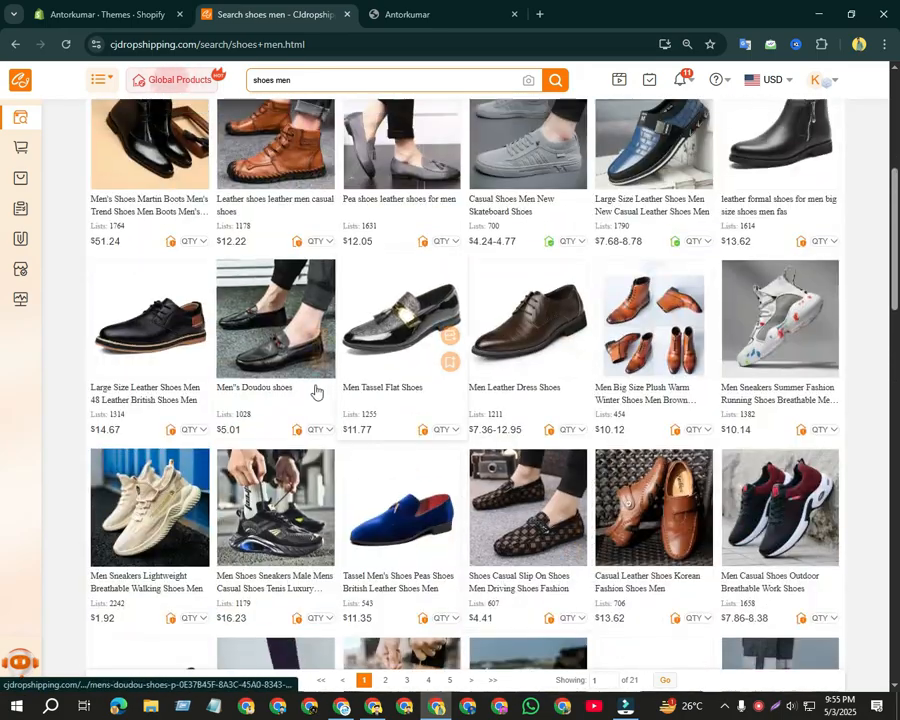
{"action": "scroll", "coordinate": [310, 382], "scroll_direction": "up", "scroll_amount": 3}
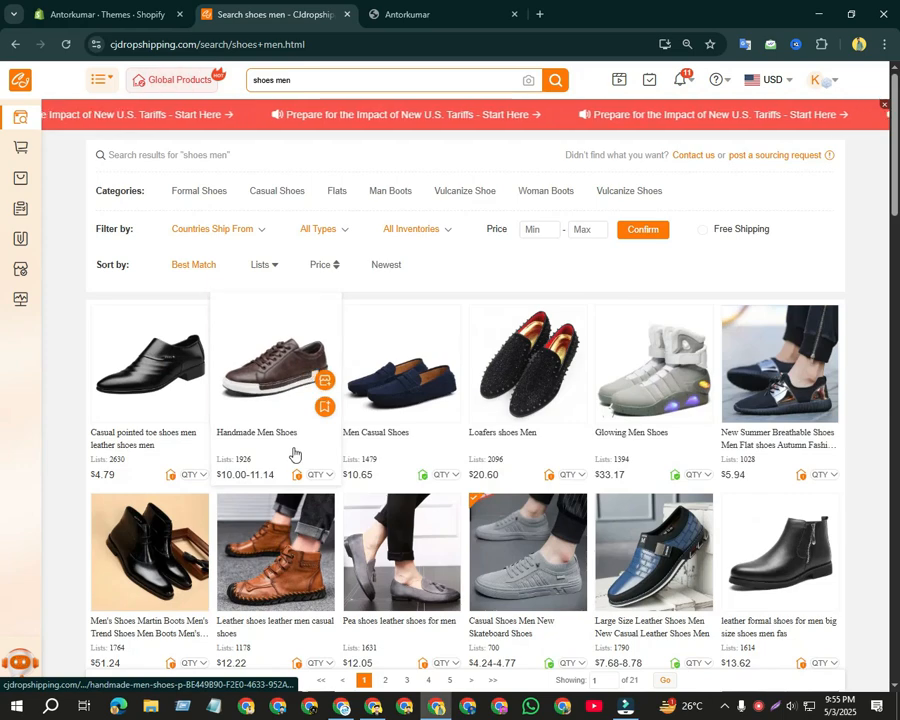
Examine the men's shoes more closely, including the inventory details of the Doudou shoes and the casual and running models.
{"action": "key", "text": "ctrl+plus"}
{"action": "key", "text": "ctrl+plus"}
{"action": "key", "text": "ctrl+plus"}
{"action": "scroll", "coordinate": [290, 466], "scroll_direction": "down", "scroll_amount": 3}
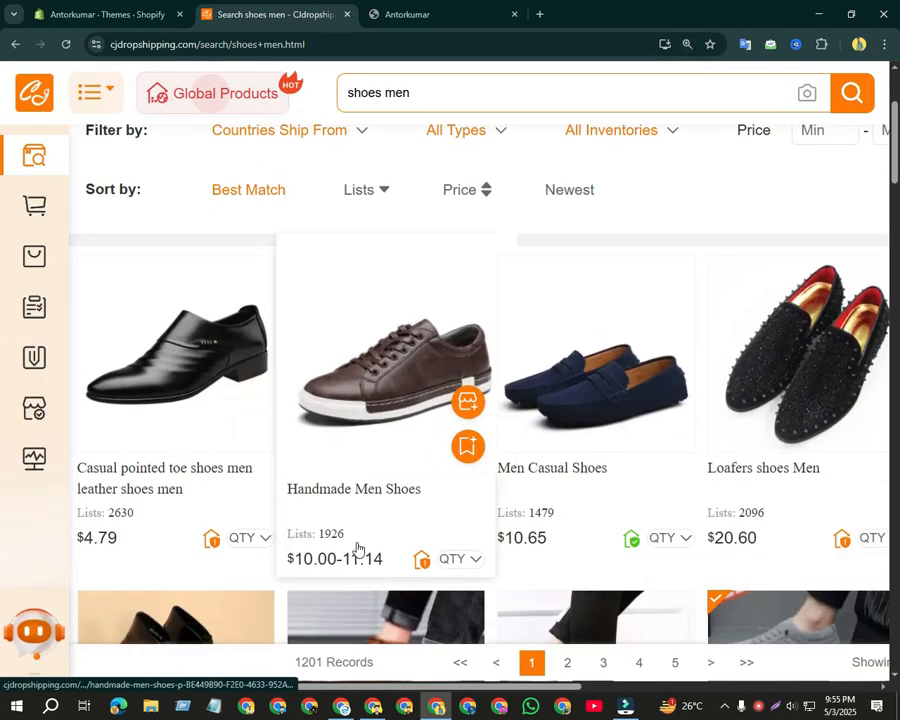
{"action": "scroll", "coordinate": [590, 510], "scroll_direction": "down", "scroll_amount": 1}
{"action": "scroll", "coordinate": [580, 494], "scroll_direction": "down", "scroll_amount": 1}
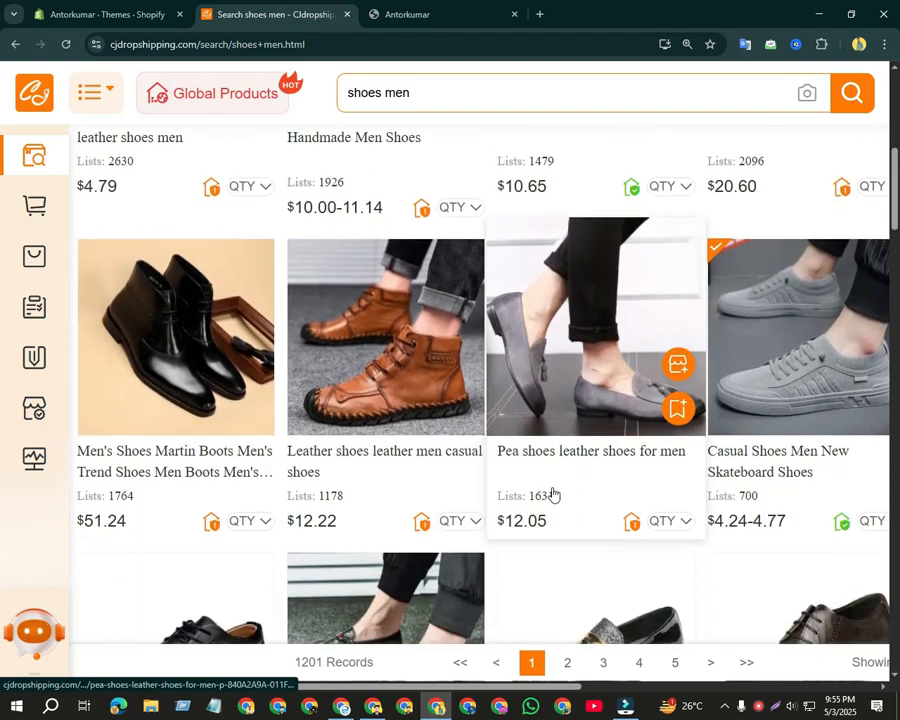
{"action": "scroll", "coordinate": [476, 493], "scroll_direction": "down", "scroll_amount": 1}
{"action": "scroll", "coordinate": [470, 494], "scroll_direction": "down", "scroll_amount": 2}
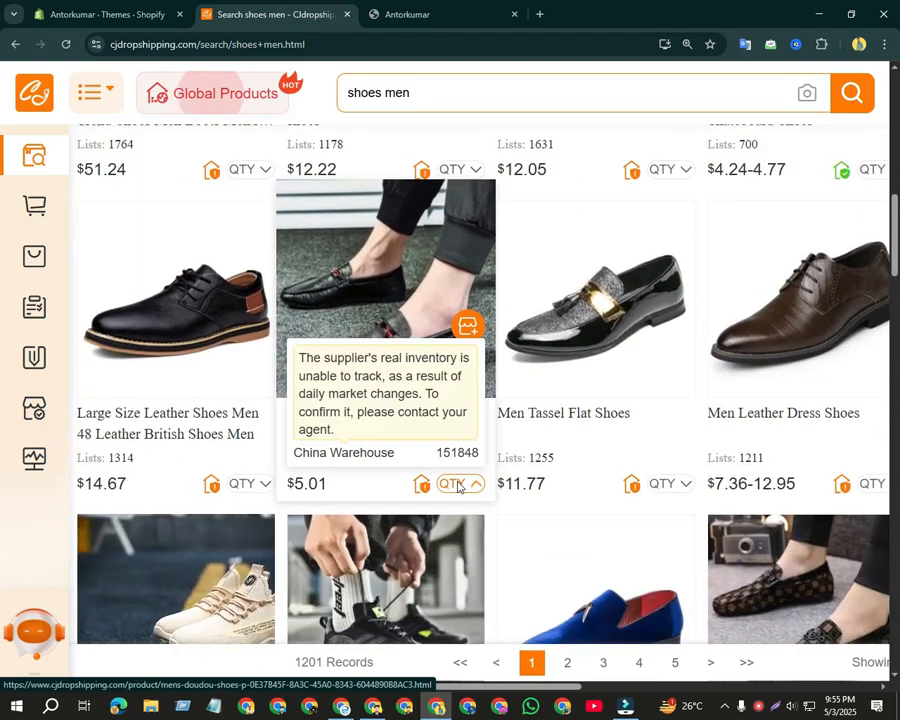
{"action": "key", "text": "ctrl+minus"}
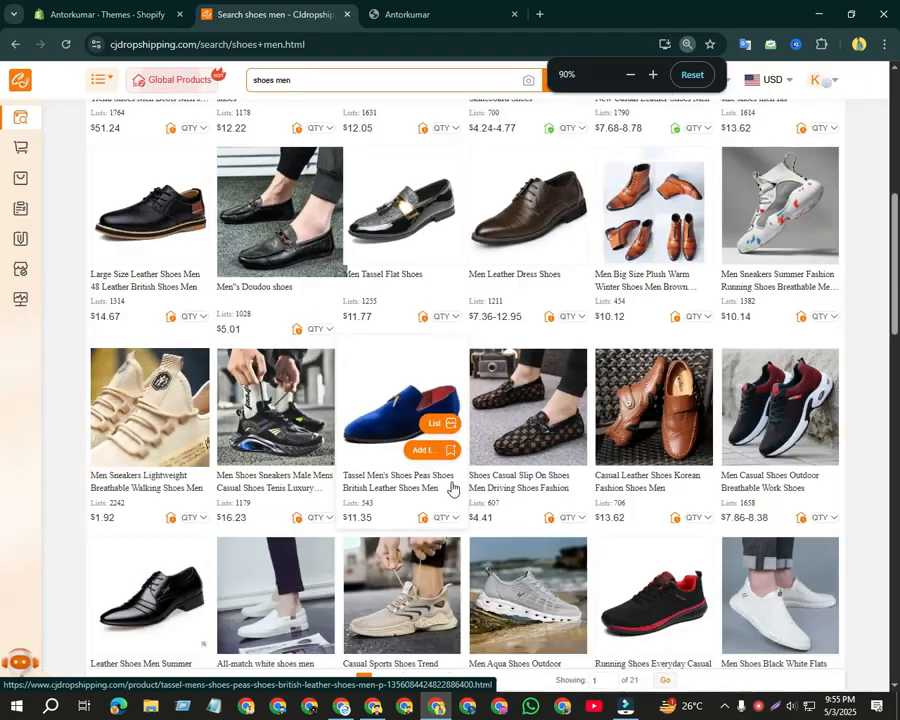
{"action": "scroll", "coordinate": [400, 516], "scroll_direction": "down", "scroll_amount": 1}
{"action": "scroll", "coordinate": [407, 543], "scroll_direction": "down", "scroll_amount": 1}
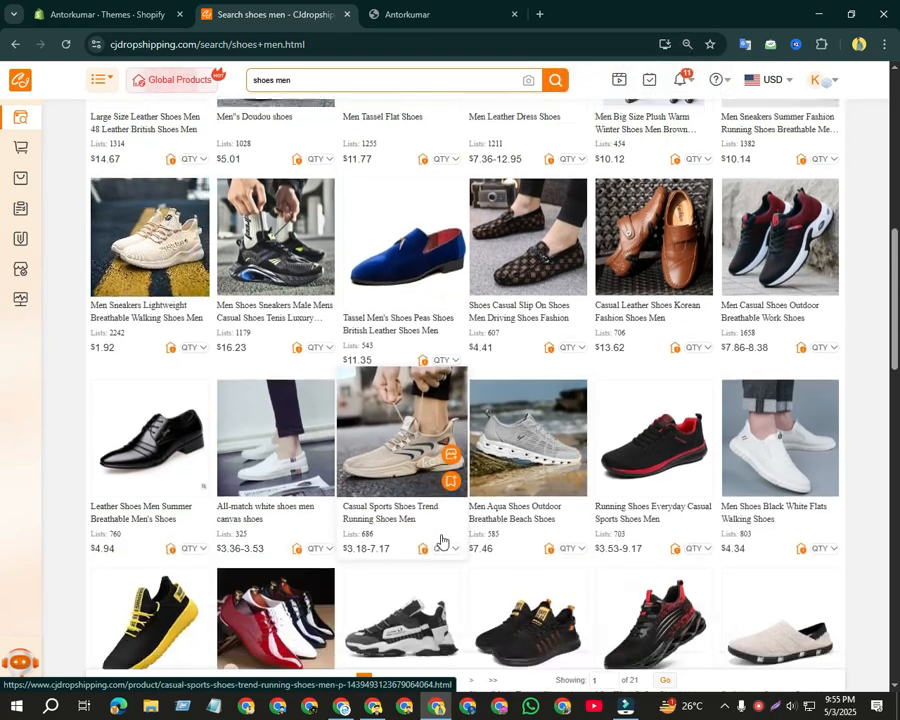
{"action": "scroll", "coordinate": [442, 540], "scroll_direction": "down", "scroll_amount": 1}
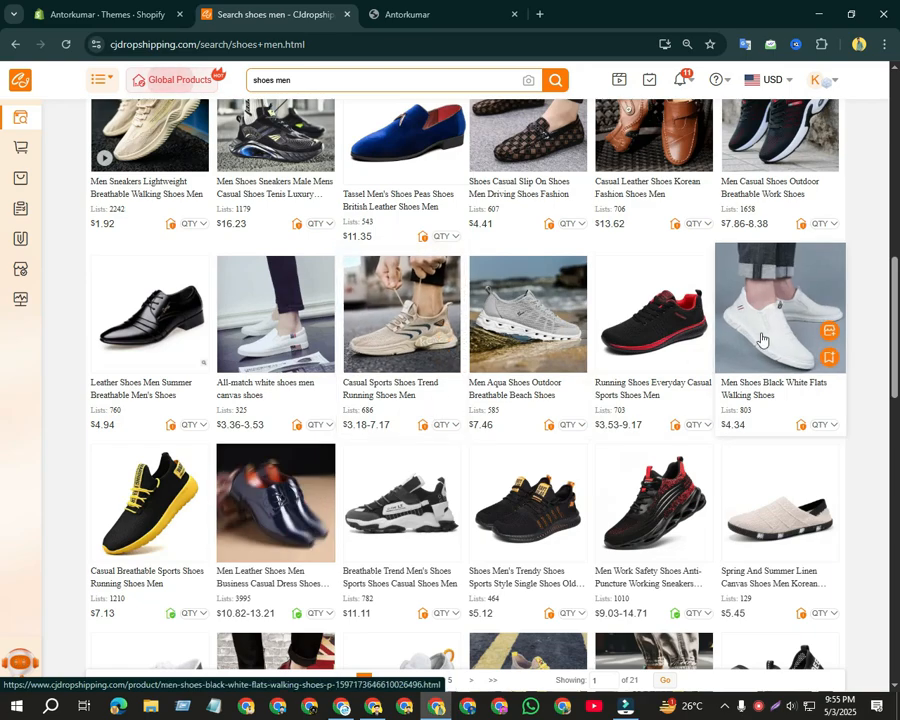
{"action": "key", "text": "ctrl+plus"}
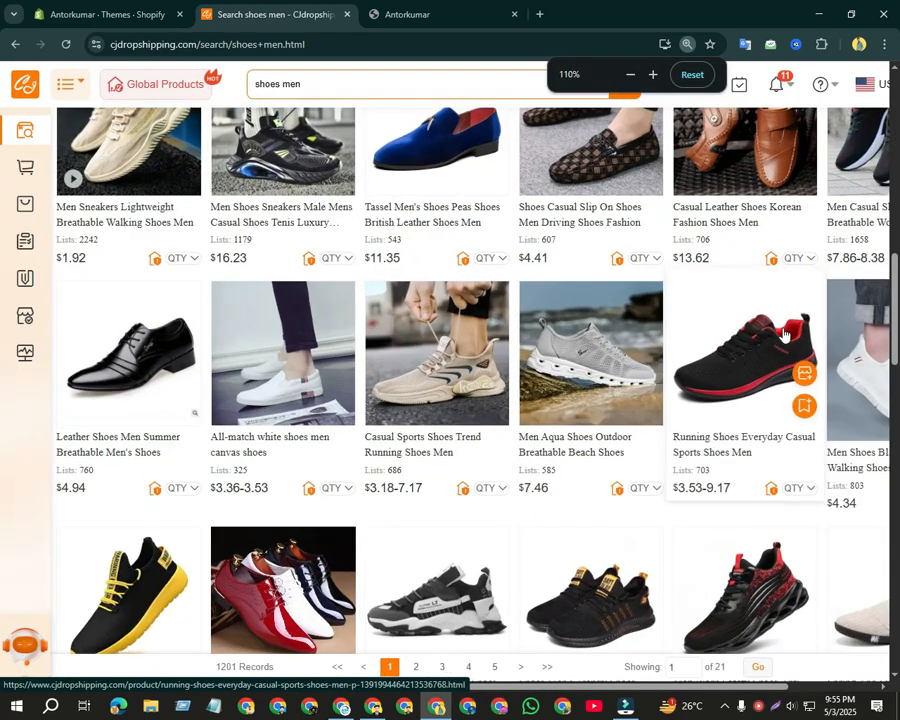
{"action": "key", "text": "ctrl+minus"}
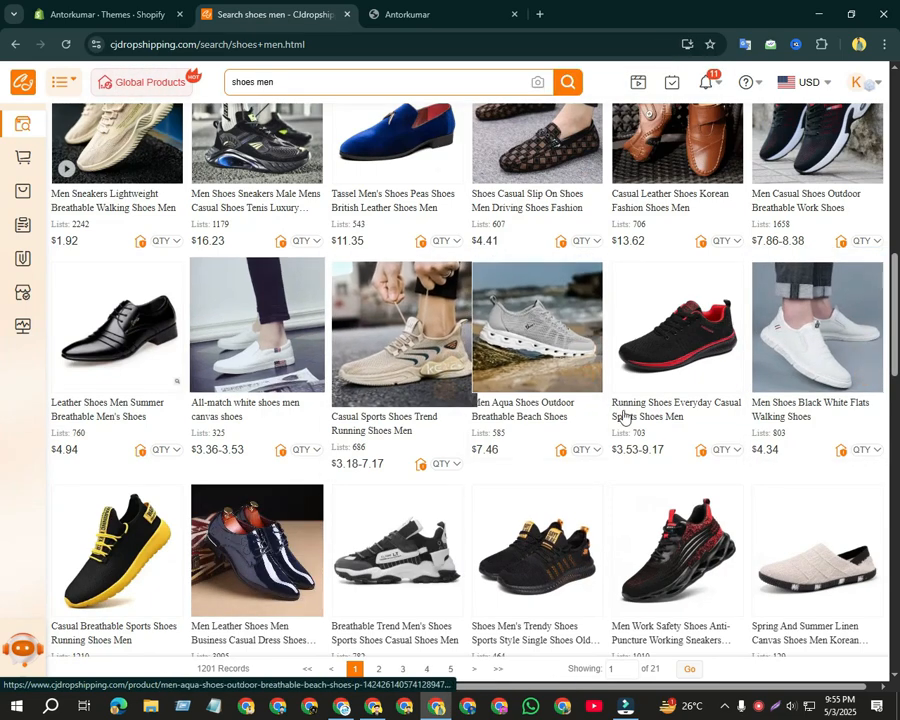
Open the Black White Flats Walking, Running Shoes Everyday Casual, All-match white canvas and Casual Breathable Sports shoes in separate tabs.
{"action": "left_click", "coordinate": [818, 330]}
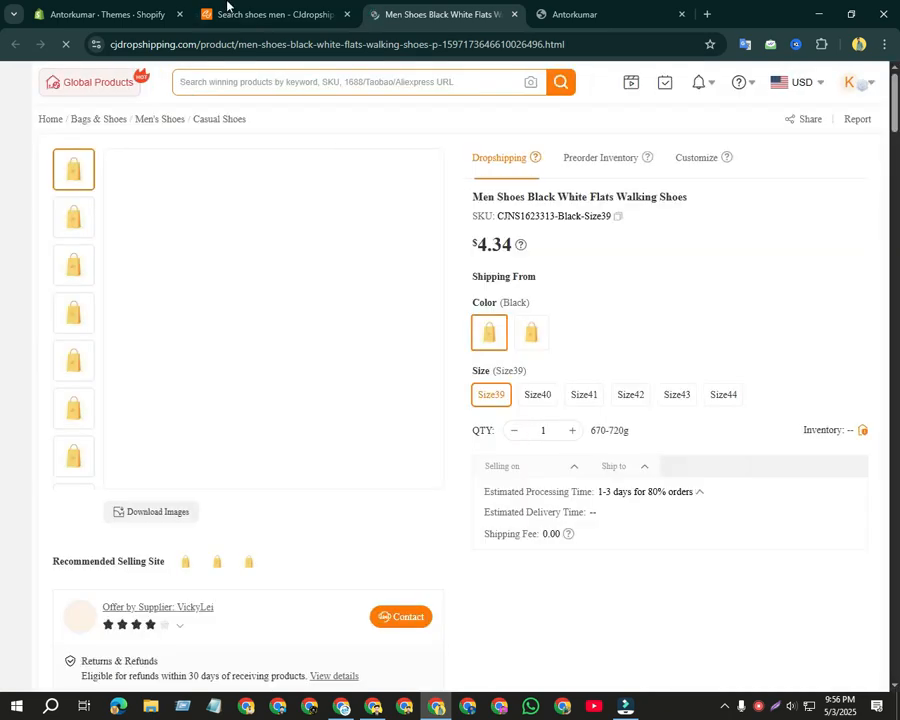
{"action": "left_click", "coordinate": [250, 16]}
{"action": "right_click", "coordinate": [660, 355]}
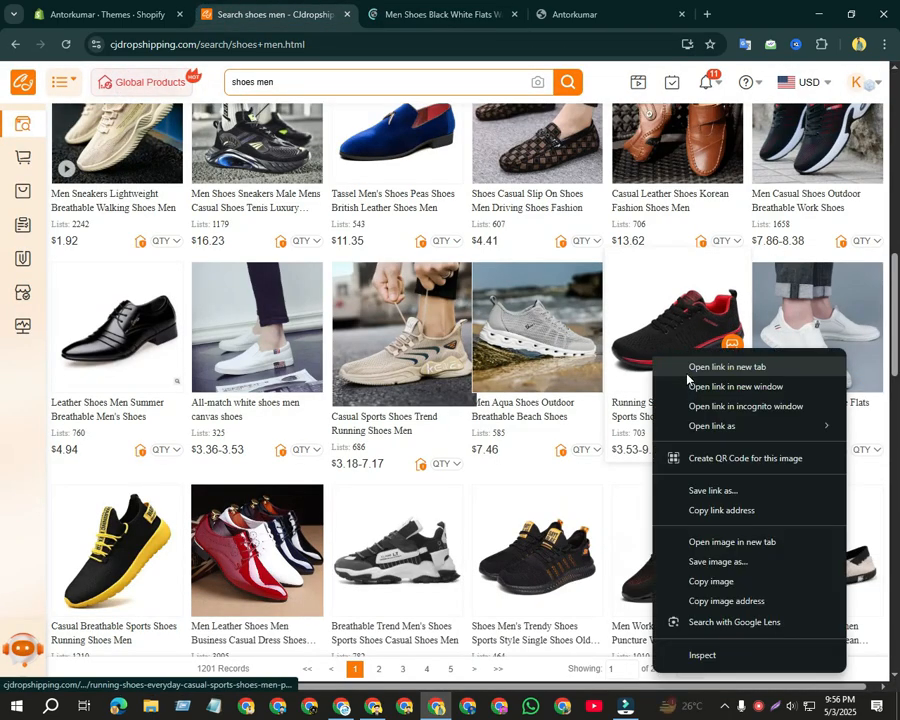
{"action": "left_click", "coordinate": [688, 368]}
{"action": "right_click", "coordinate": [232, 316]}
{"action": "left_click", "coordinate": [252, 328]}
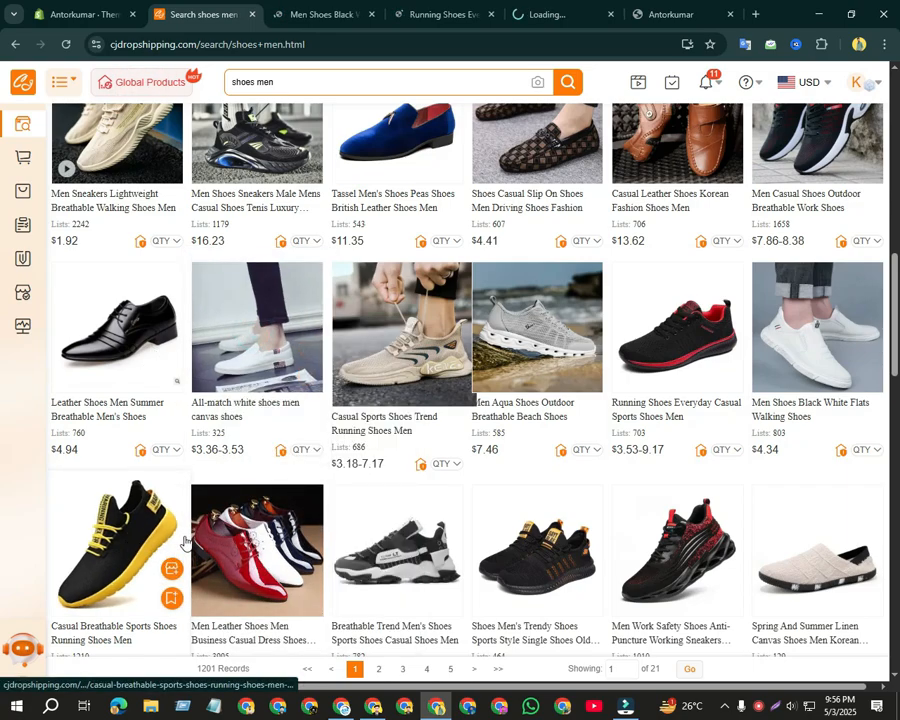
{"action": "right_click", "coordinate": [132, 533]}
{"action": "left_click", "coordinate": [205, 225]}
Open the Breathable Trend Men's Shoes and the white Spring Shoes Men Sneakers in separate tabs.
{"action": "scroll", "coordinate": [245, 340], "scroll_direction": "down", "scroll_amount": 2}
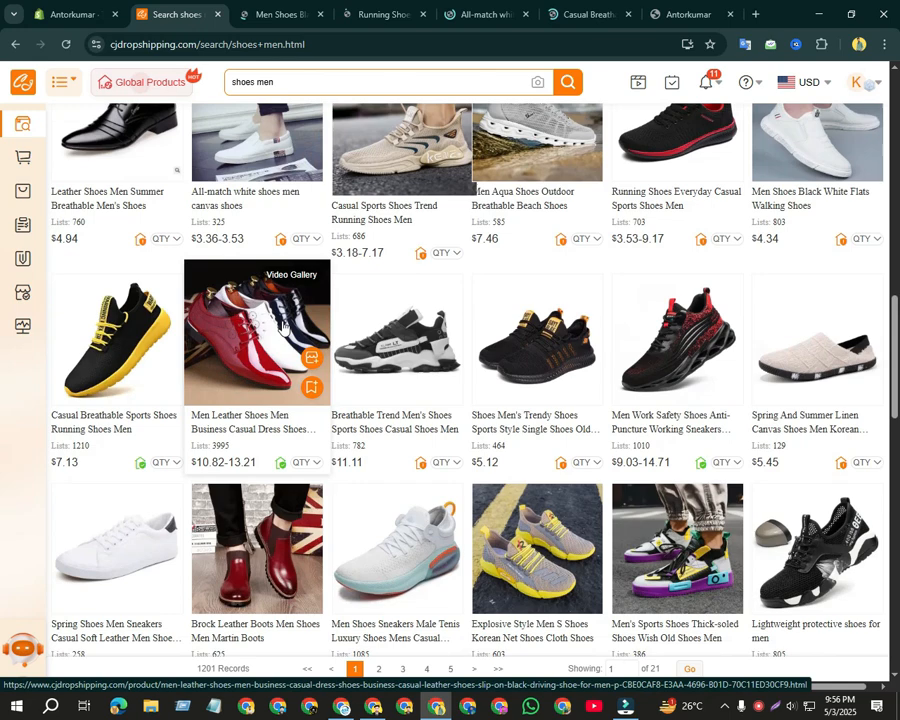
{"action": "right_click", "coordinate": [471, 348]}
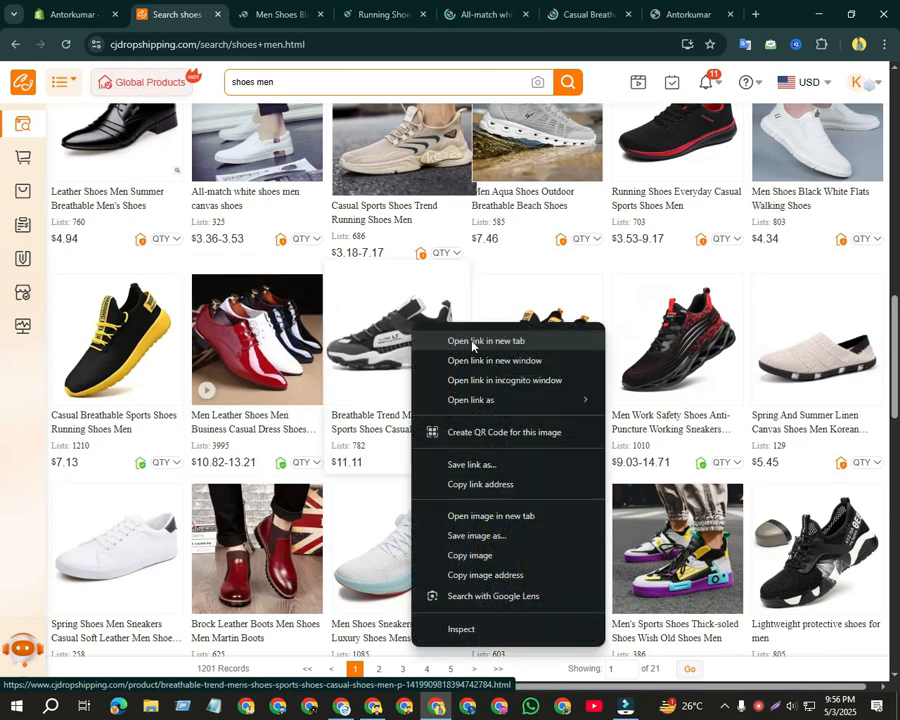
{"action": "left_click", "coordinate": [471, 340]}
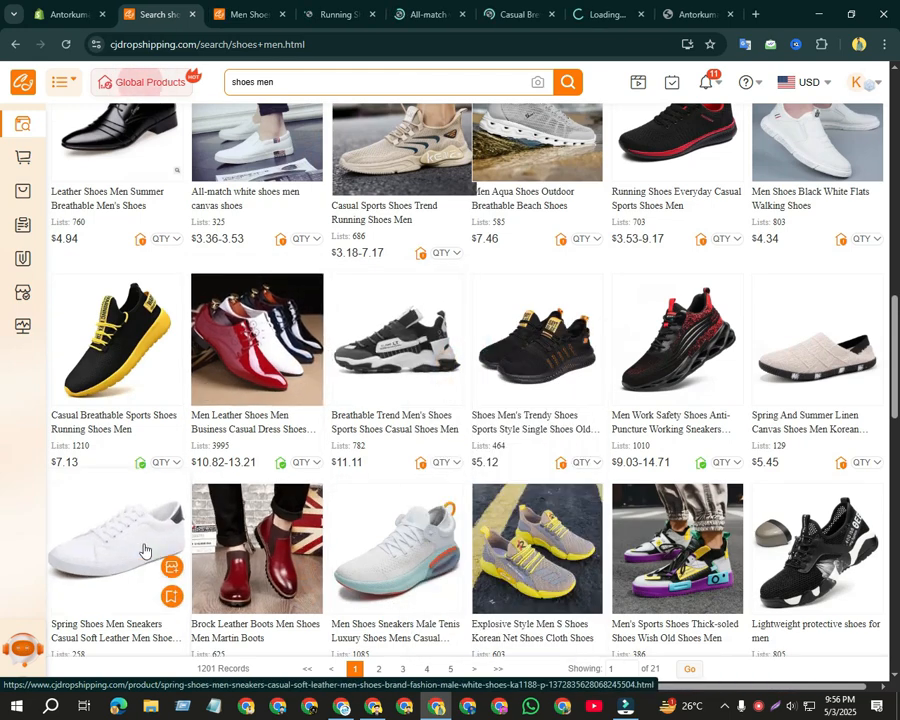
{"action": "right_click", "coordinate": [144, 548]}
{"action": "left_click", "coordinate": [212, 238]}
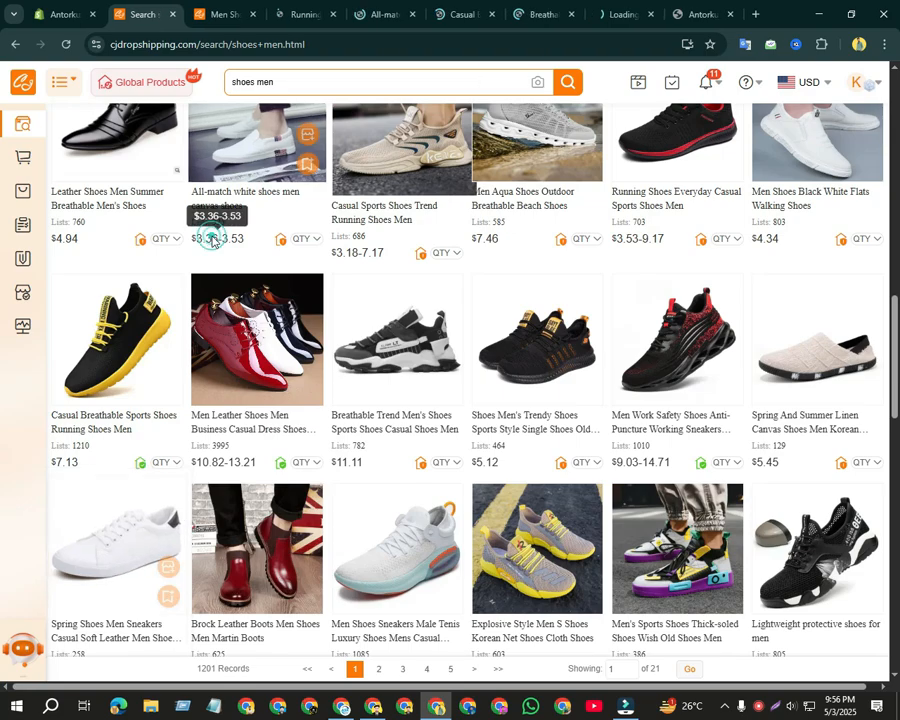
View the Men Shoes Black White Flats Walking Shoes page, try a quantity of 3 and set it back to 1.
{"action": "left_click", "coordinate": [210, 22]}
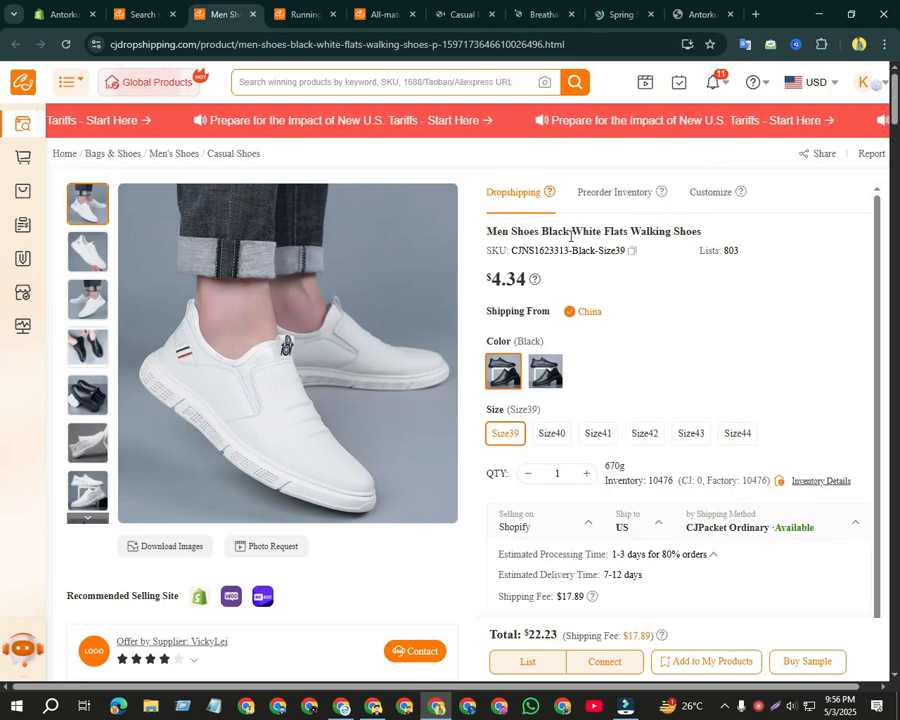
{"action": "scroll", "coordinate": [842, 352], "scroll_direction": "down", "scroll_amount": 2}
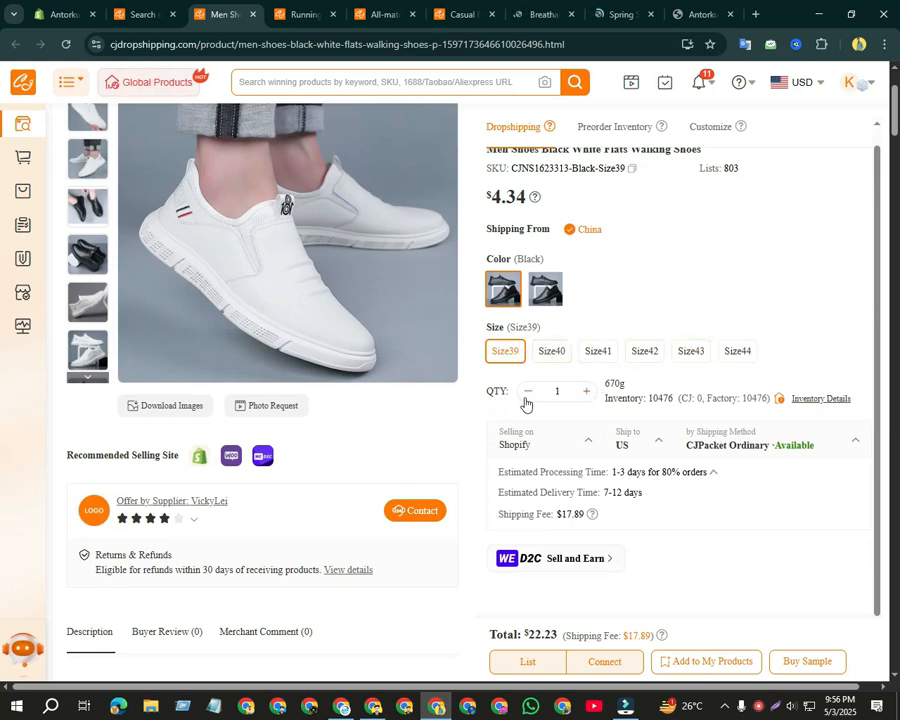
{"action": "left_click", "coordinate": [583, 391]}
{"action": "left_click", "coordinate": [583, 391]}
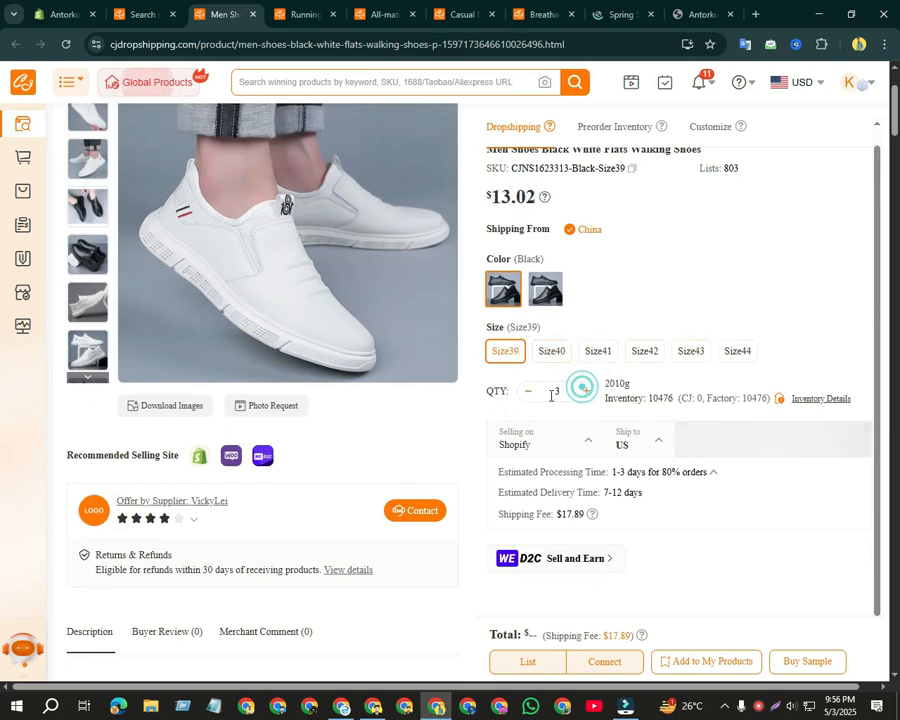
{"action": "left_click", "coordinate": [532, 394]}
{"action": "left_click", "coordinate": [533, 392]}
Review the walking shoes' delivery time, shipping fee, description, size chart and photos, with a brief look at the Shopify admin.
{"action": "scroll", "coordinate": [673, 410], "scroll_direction": "down", "scroll_amount": 2}
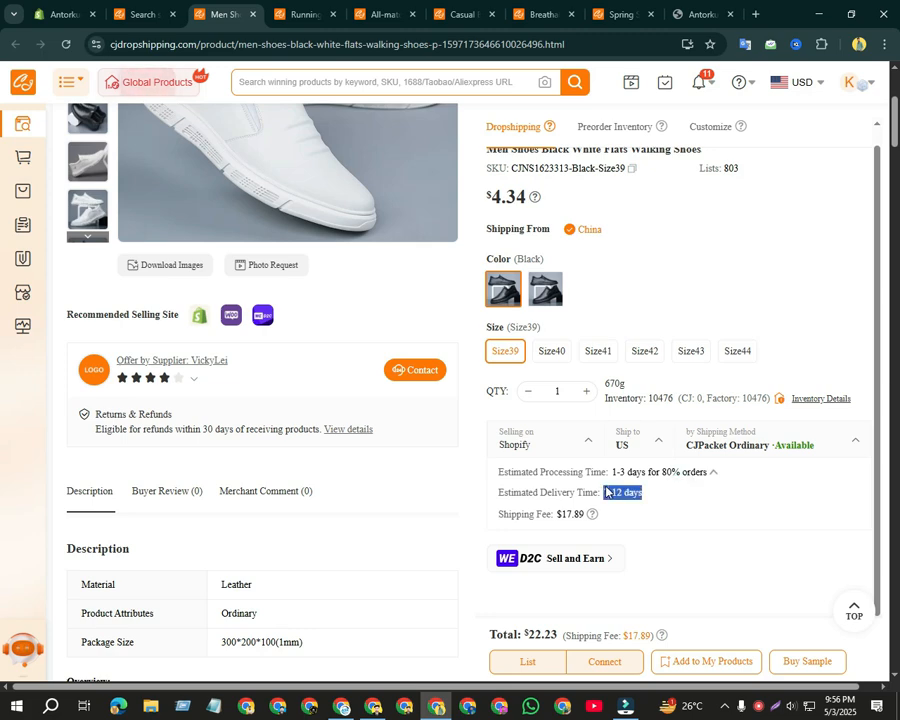
{"action": "left_click", "coordinate": [792, 488]}
{"action": "left_click", "coordinate": [780, 495]}
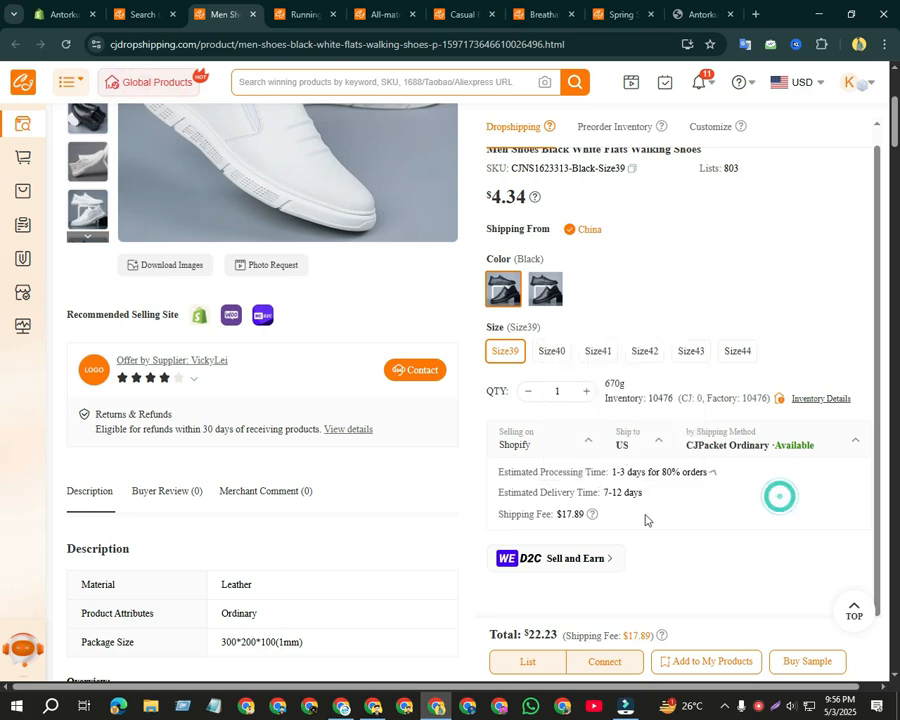
{"action": "scroll", "coordinate": [682, 430], "scroll_direction": "down", "scroll_amount": 2}
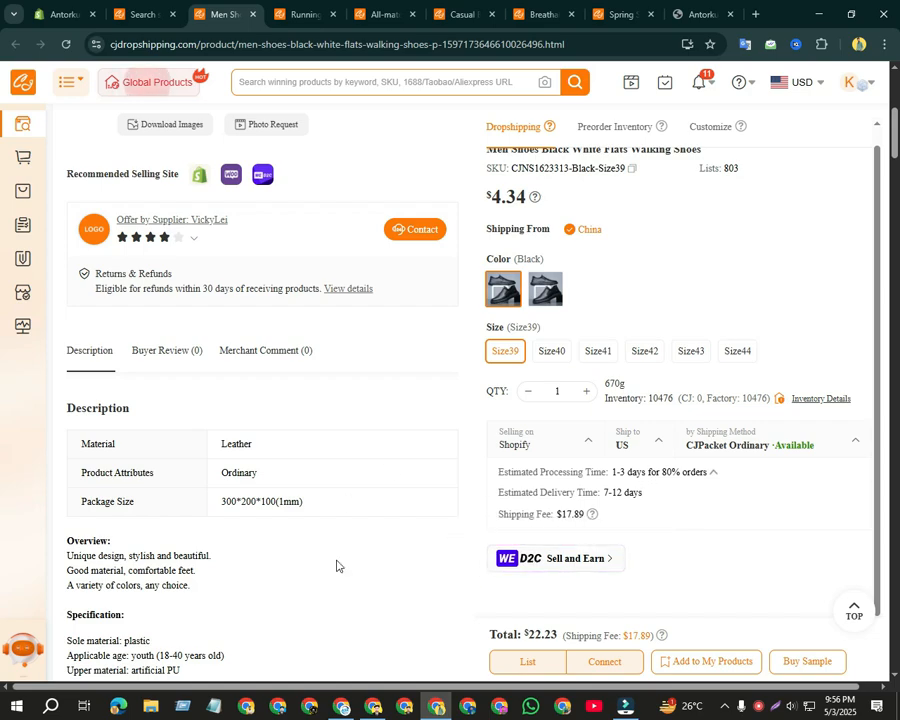
{"action": "left_click", "coordinate": [72, 16]}
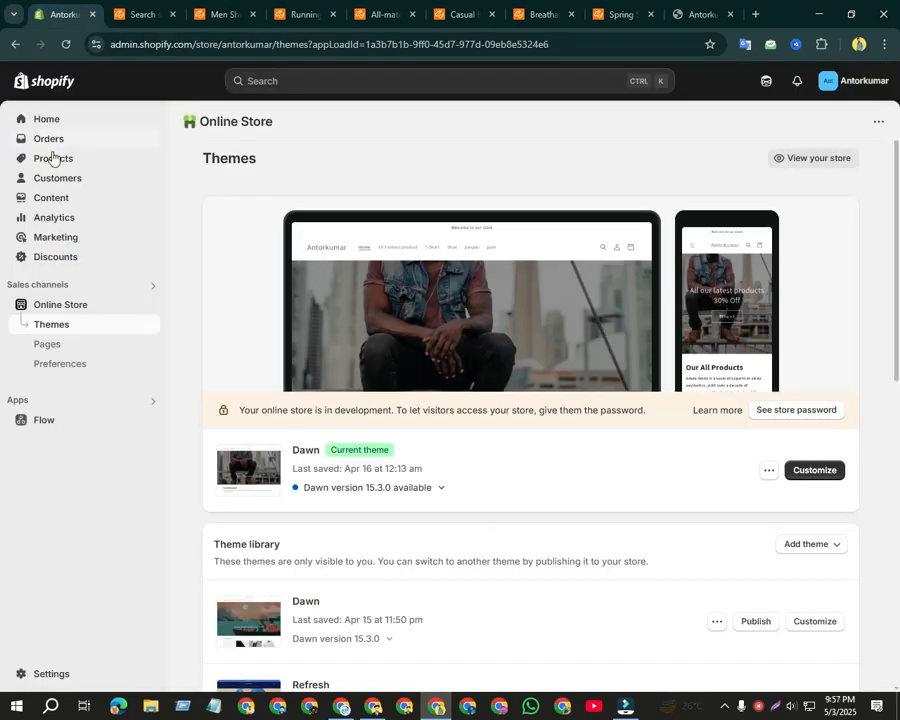
{"action": "left_click", "coordinate": [240, 18]}
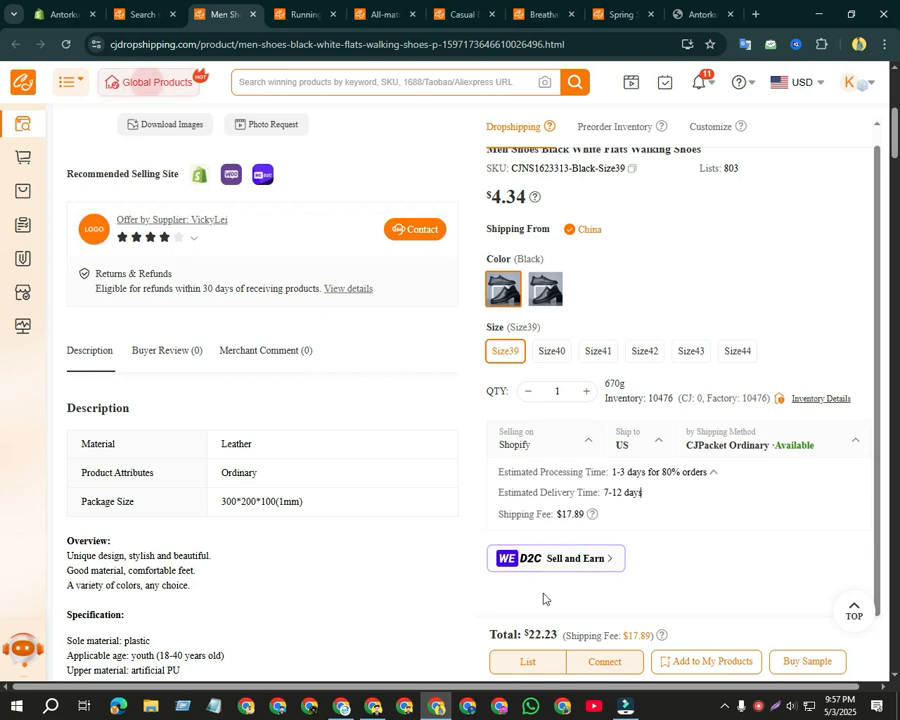
{"action": "scroll", "coordinate": [549, 606], "scroll_direction": "down", "scroll_amount": 12}
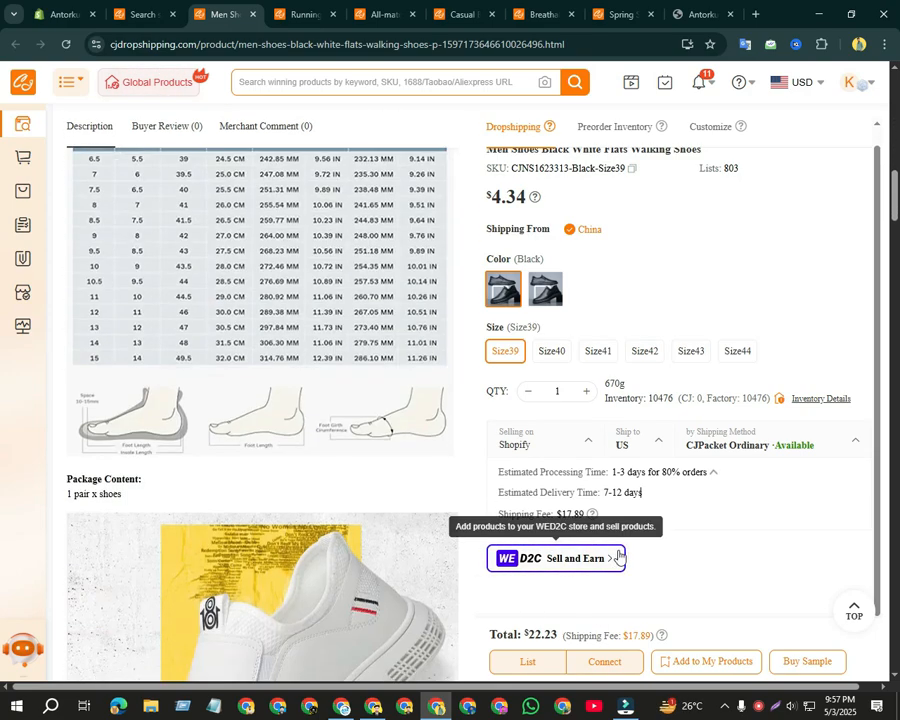
{"action": "scroll", "coordinate": [420, 573], "scroll_direction": "down", "scroll_amount": 3}
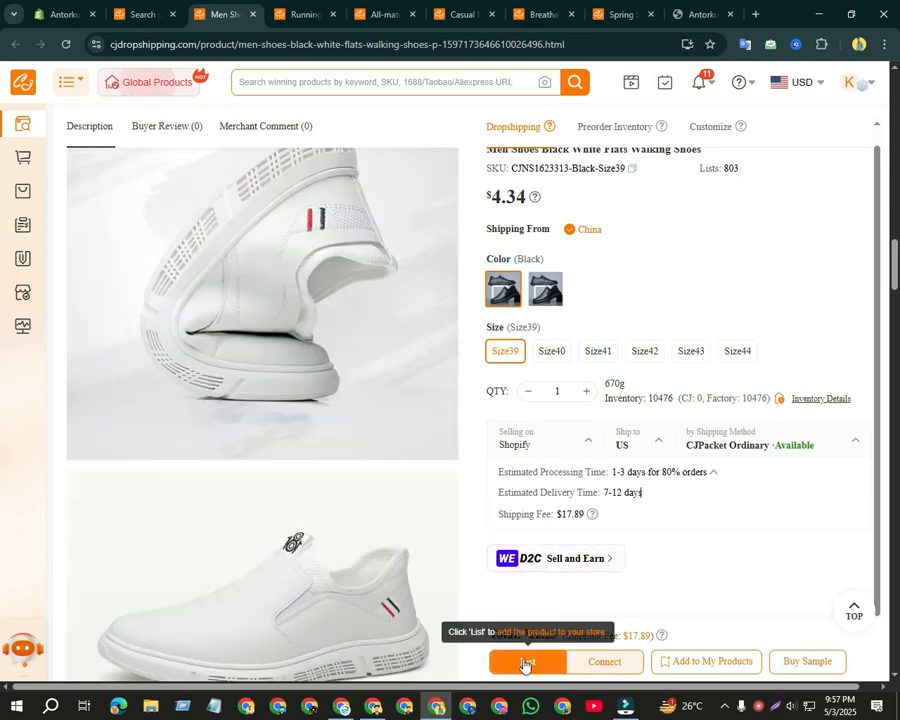
Start listing the Men Shoes Black White Flats Walking Shoes to the store and set the product type to shoe.
{"action": "left_click", "coordinate": [523, 665]}
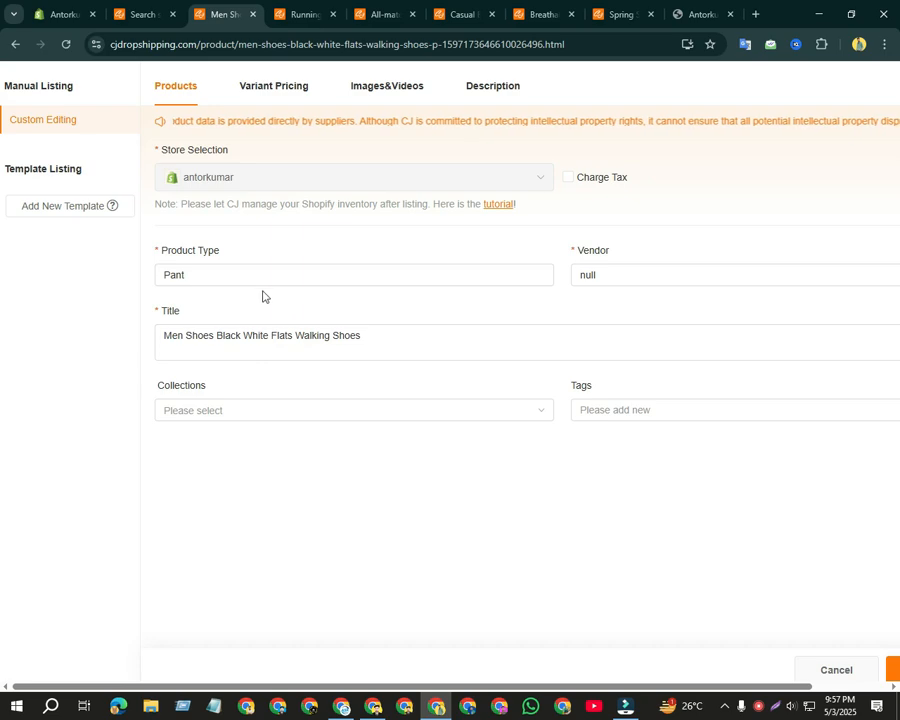
{"action": "left_click", "coordinate": [234, 273]}
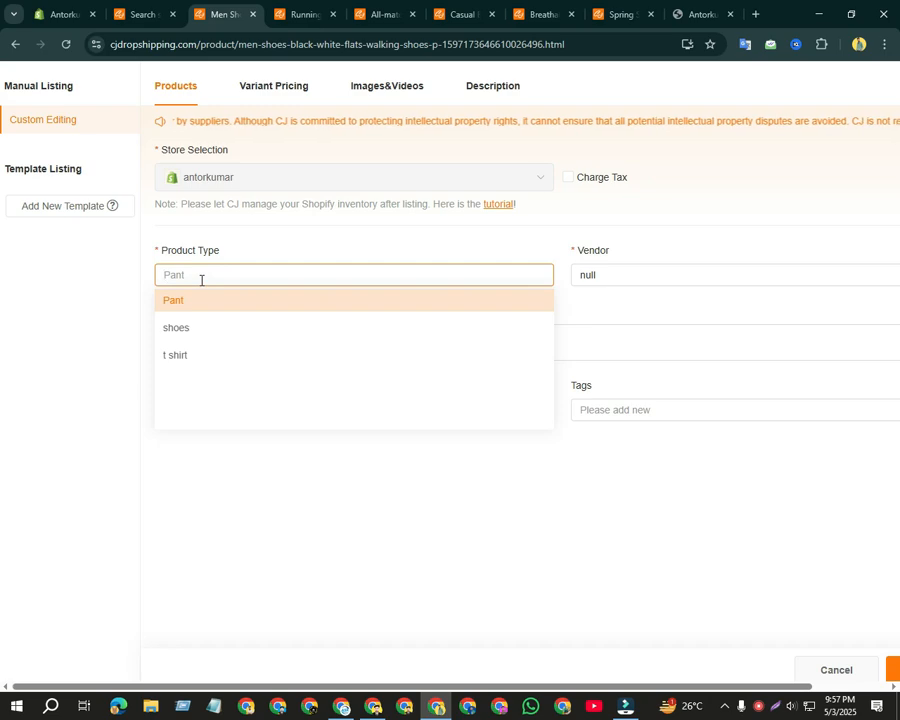
{"action": "type", "text": "shoe"}
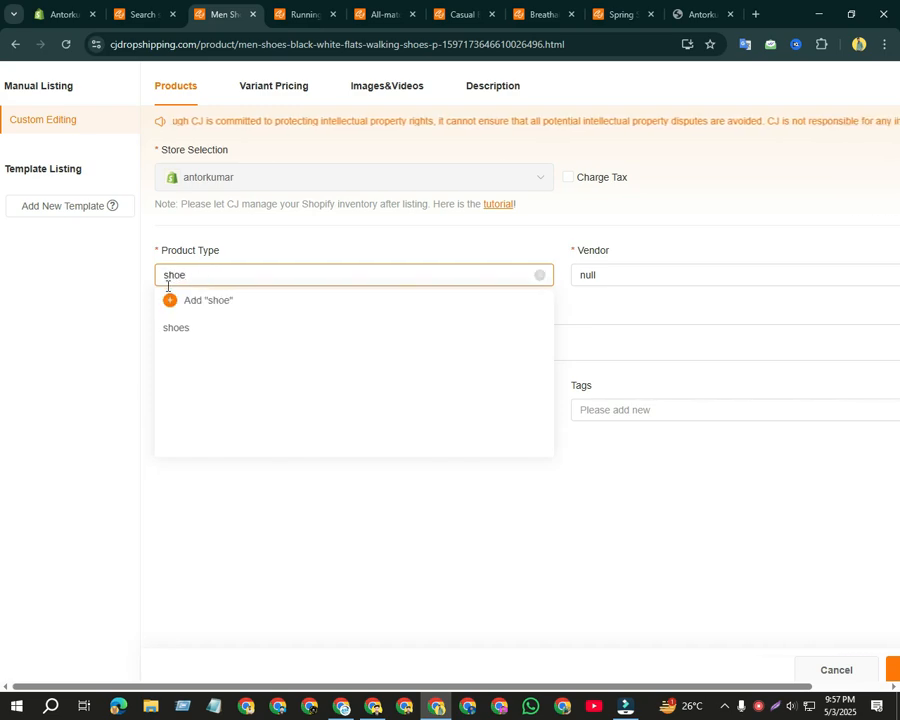
{"action": "left_click", "coordinate": [168, 301]}
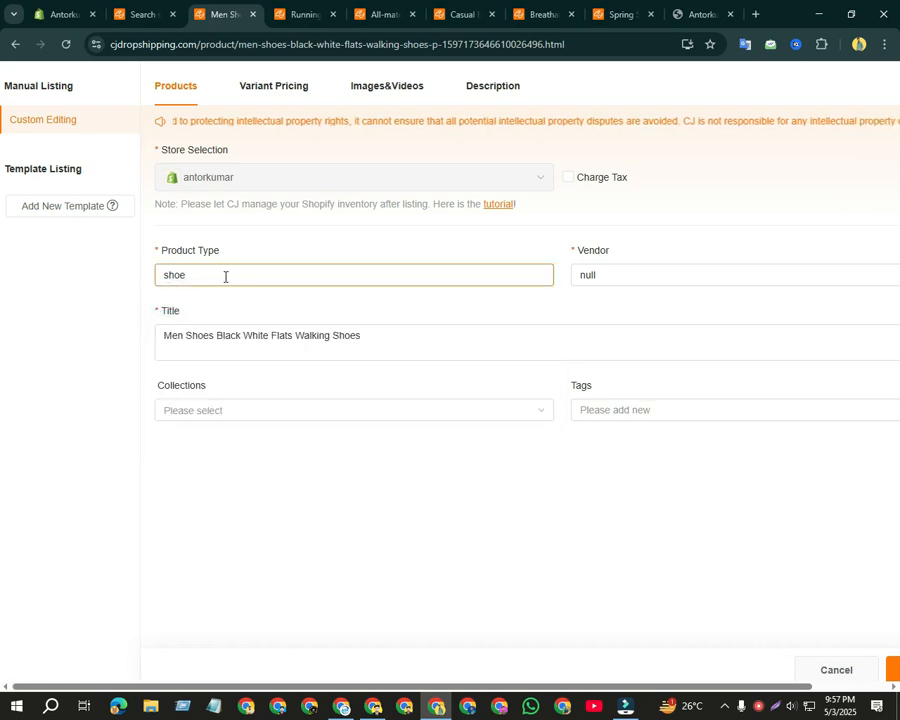
Check the listing's title and look through the available store collections without selecting one.
{"action": "left_click", "coordinate": [187, 338]}
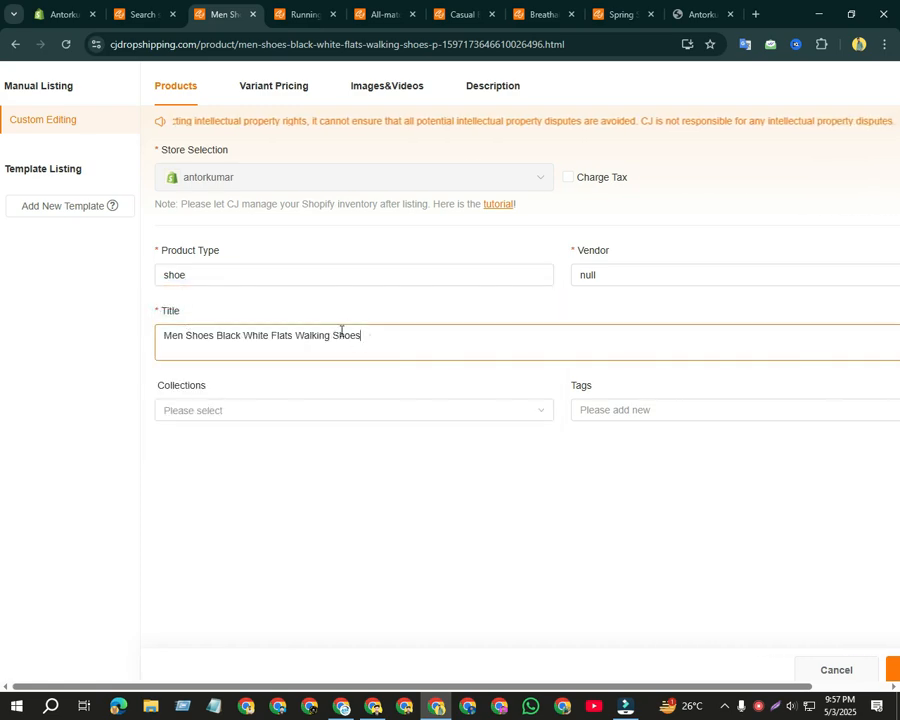
{"action": "left_click_drag", "start_coordinate": [369, 336], "coordinate": [161, 331]}
{"action": "left_click", "coordinate": [237, 309]}
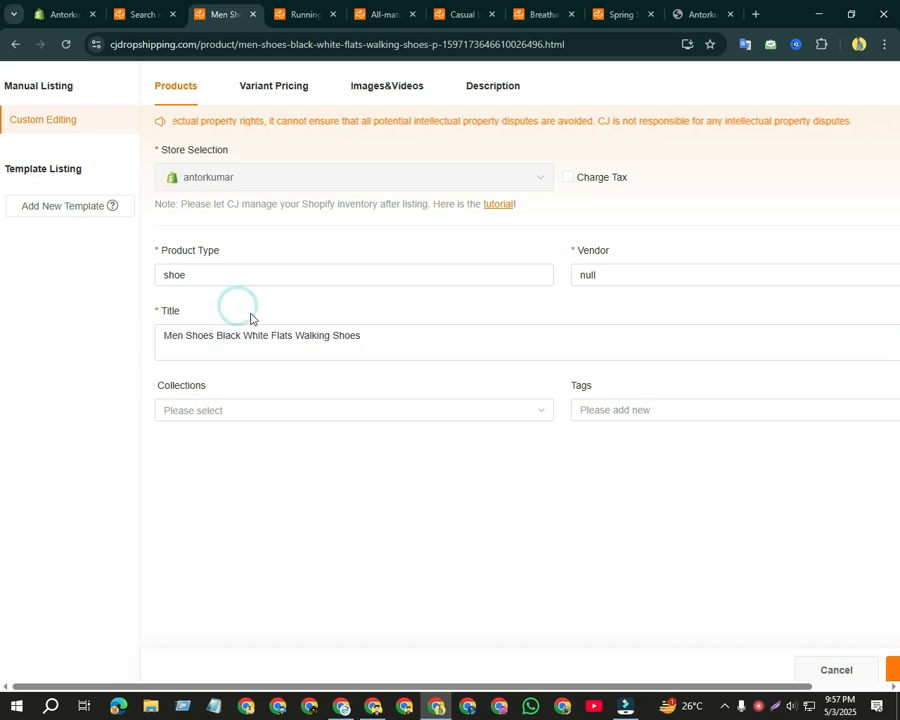
{"action": "left_click", "coordinate": [276, 334]}
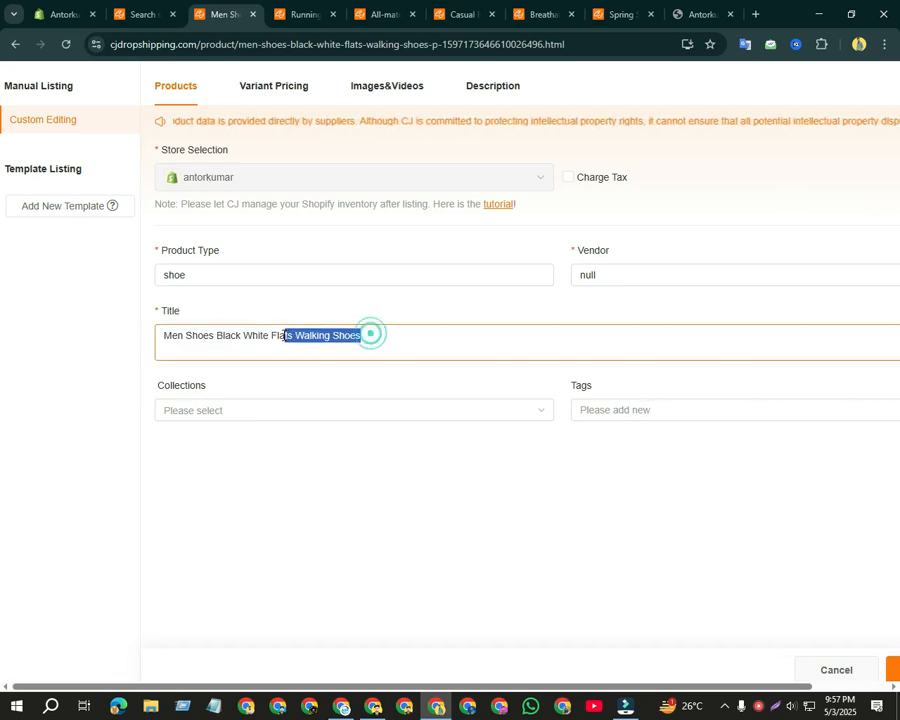
{"action": "left_click", "coordinate": [270, 296]}
{"action": "left_click", "coordinate": [211, 418]}
{"action": "left_click", "coordinate": [235, 408]}
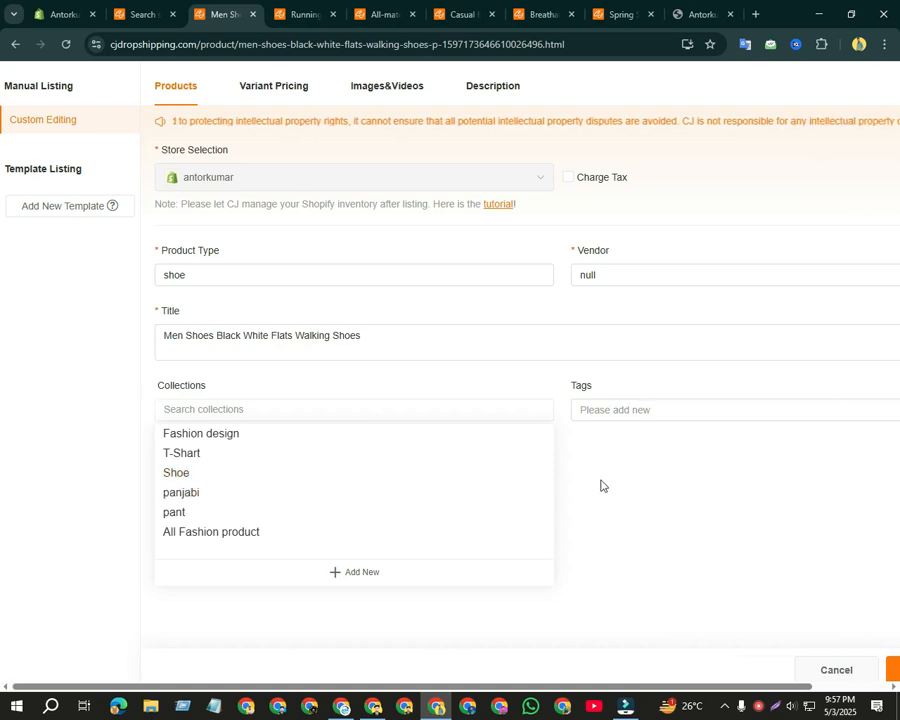
{"action": "left_click", "coordinate": [715, 477]}
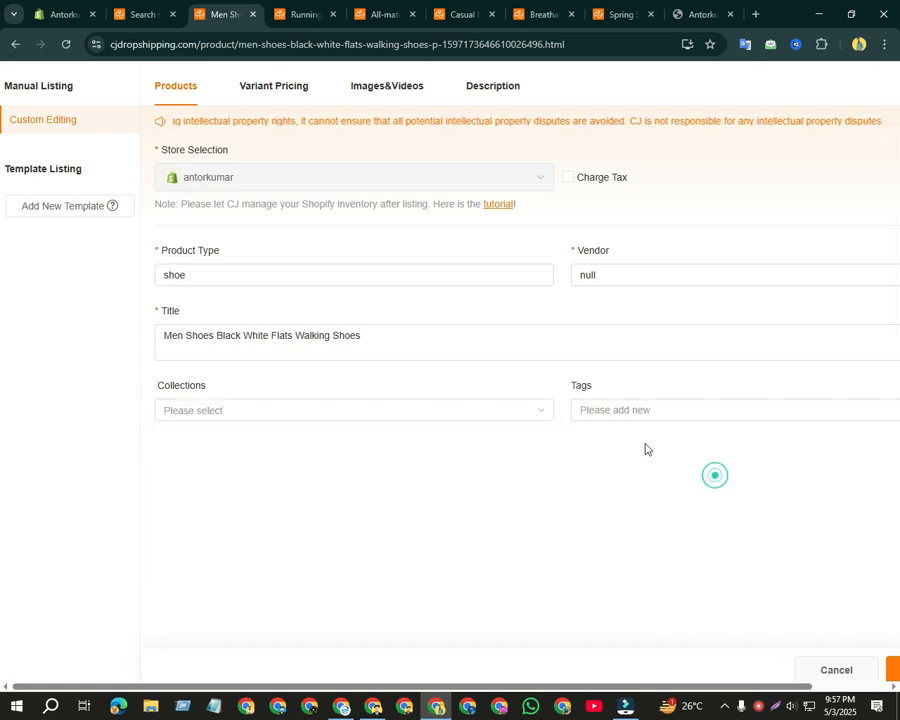
Examine the variant pricing table, including each variant's CJ price, shipping fee and total dropshipping price.
{"action": "left_click", "coordinate": [284, 87]}
{"action": "scroll", "coordinate": [440, 336], "scroll_direction": "down", "scroll_amount": 2}
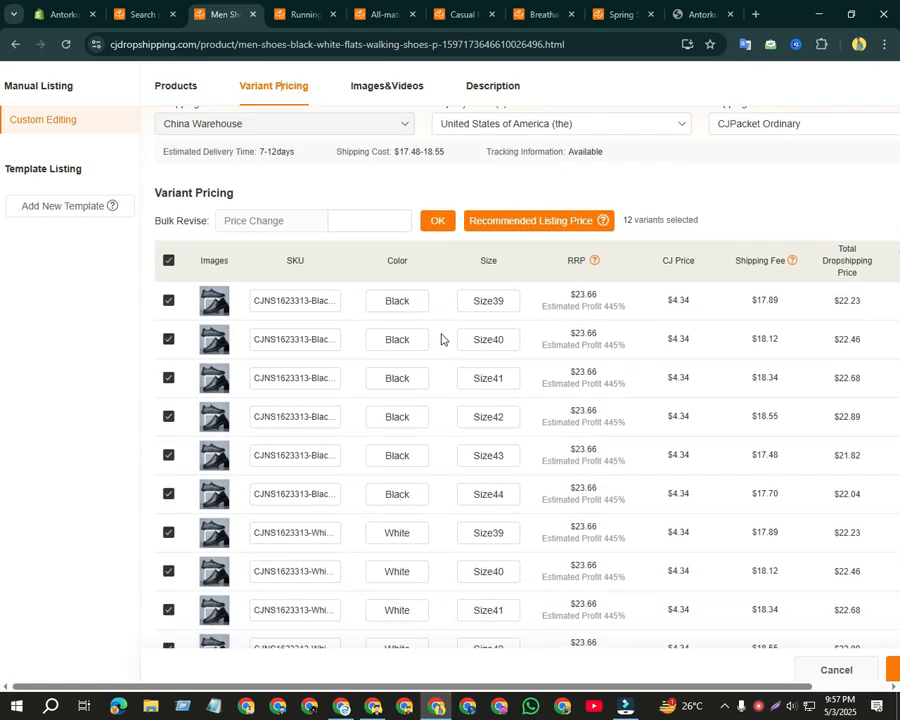
{"action": "scroll", "coordinate": [504, 271], "scroll_direction": "up", "scroll_amount": 2}
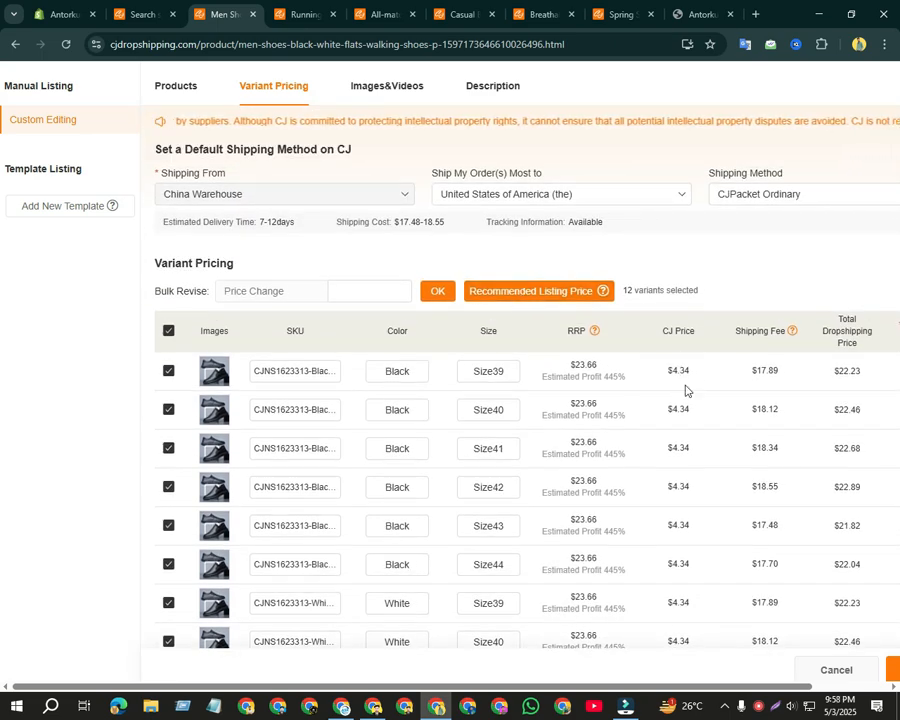
{"action": "left_click_drag", "start_coordinate": [519, 688], "coordinate": [603, 688]}
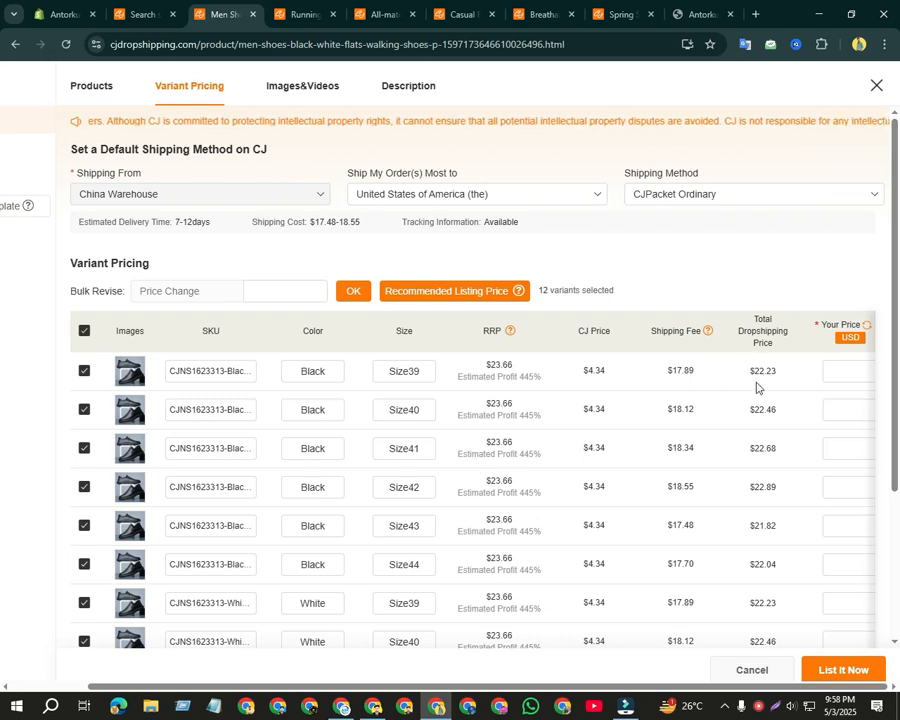
Bulk revise the selling price of all selected shoe variants to 55 USD.
{"action": "left_click", "coordinate": [291, 291]}
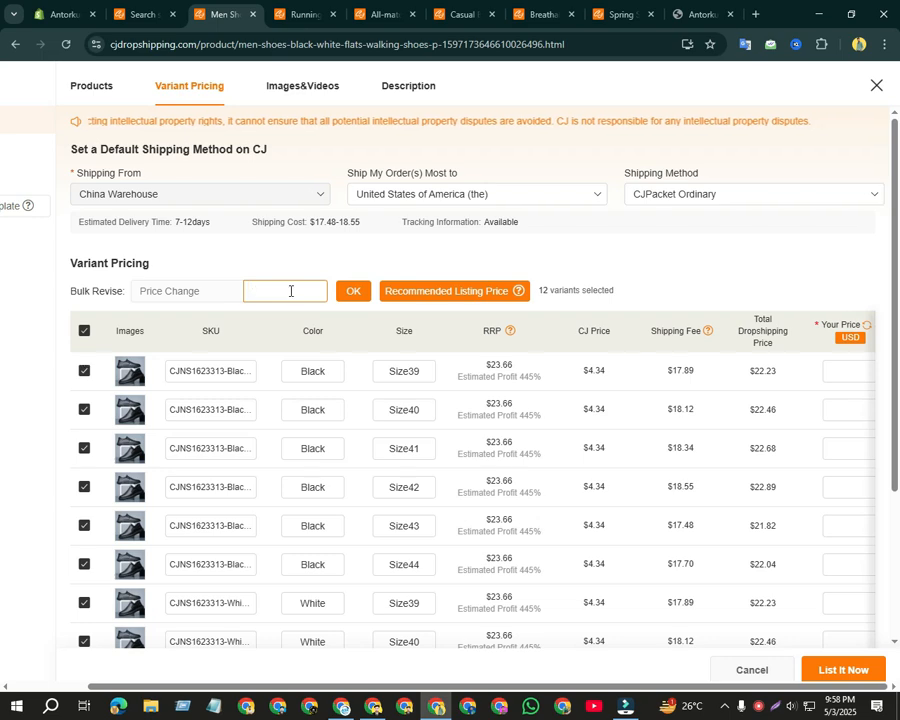
{"action": "left_click", "coordinate": [287, 295]}
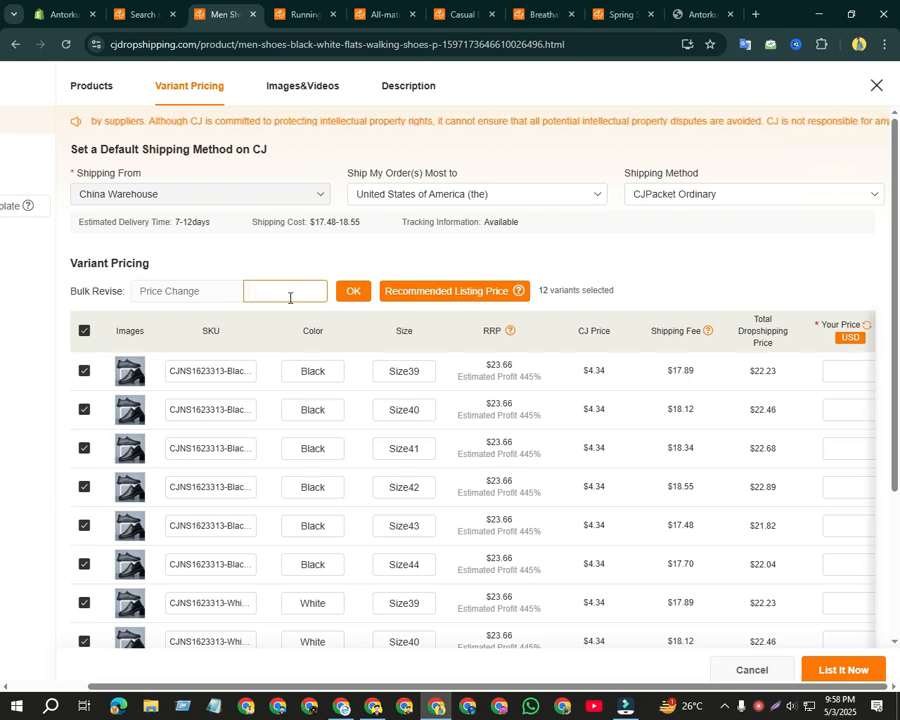
{"action": "left_click", "coordinate": [828, 367]}
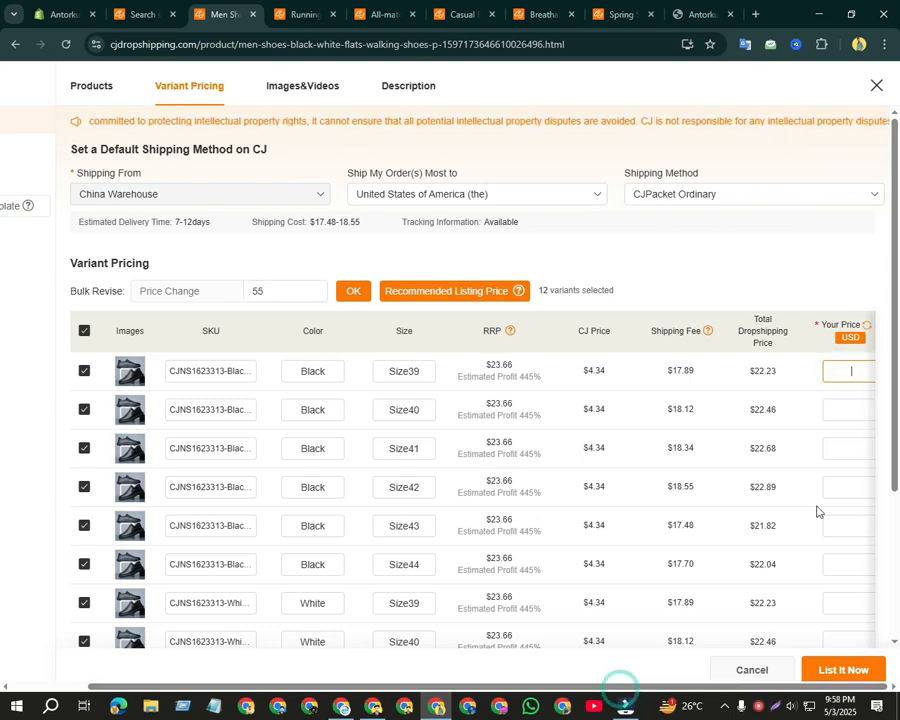
{"action": "left_click", "coordinate": [838, 371]}
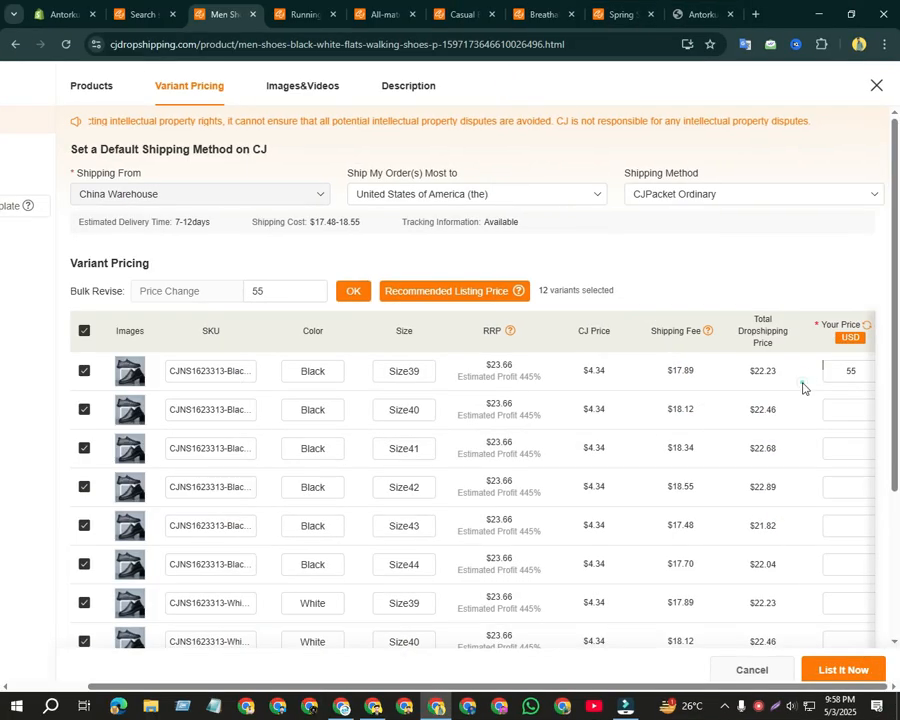
{"action": "left_click", "coordinate": [788, 235]}
{"action": "left_click", "coordinate": [839, 371]}
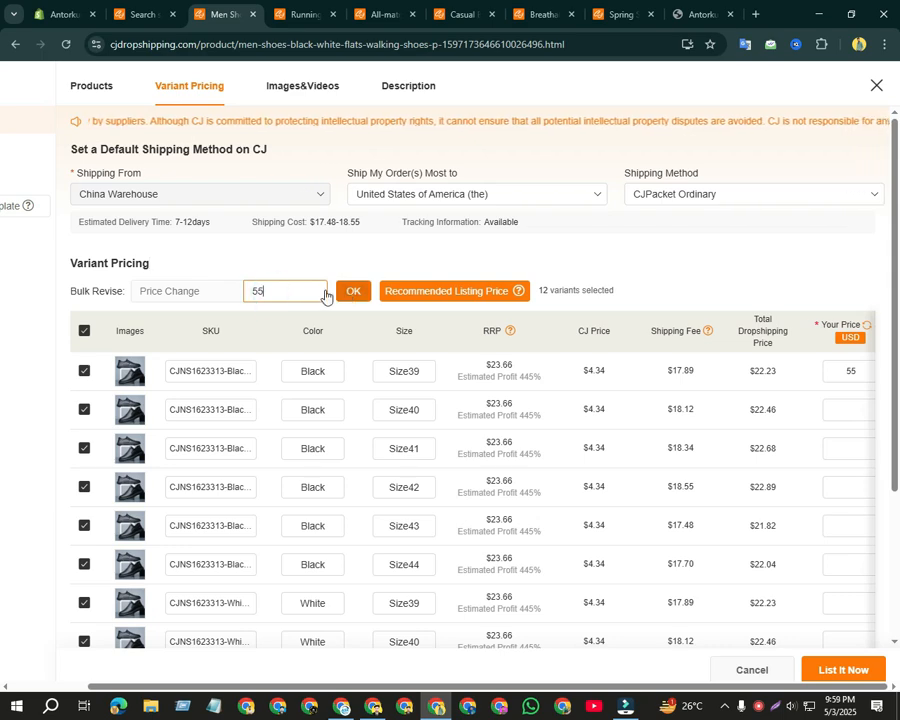
{"action": "double_click", "coordinate": [262, 290]}
{"action": "left_click", "coordinate": [353, 292]}
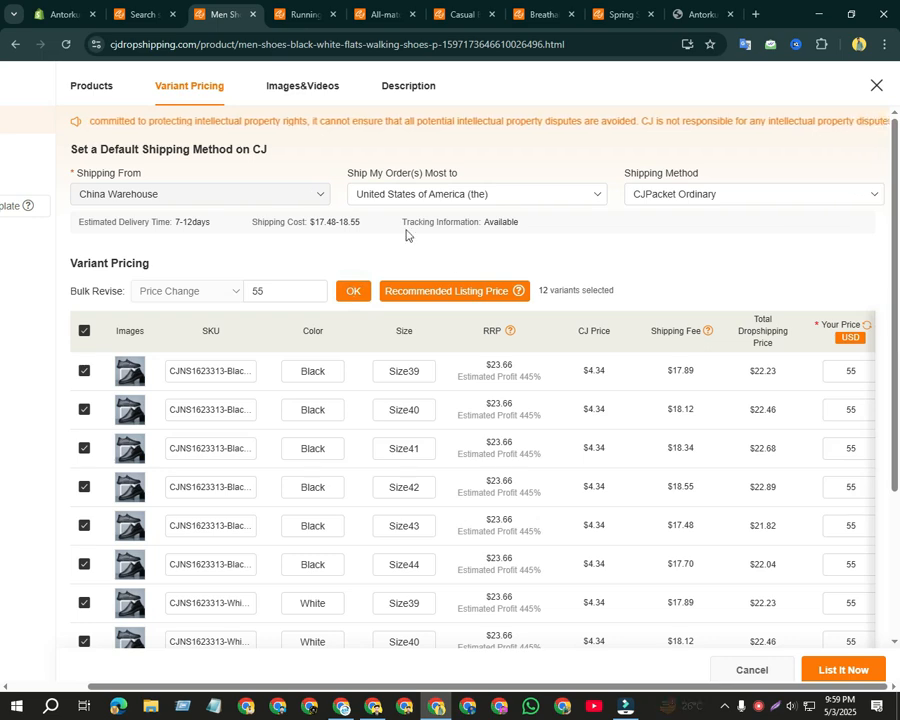
Look through the destination countries and shipping methods, leaving United States of America and CJPacket Ordinary selected.
{"action": "left_click", "coordinate": [596, 198]}
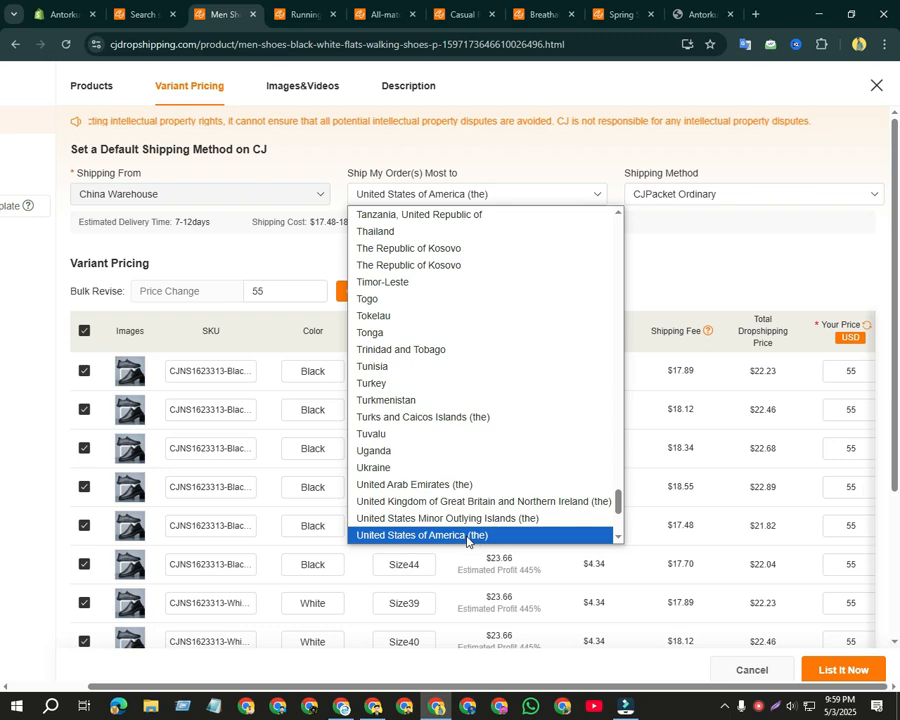
{"action": "left_click", "coordinate": [748, 224]}
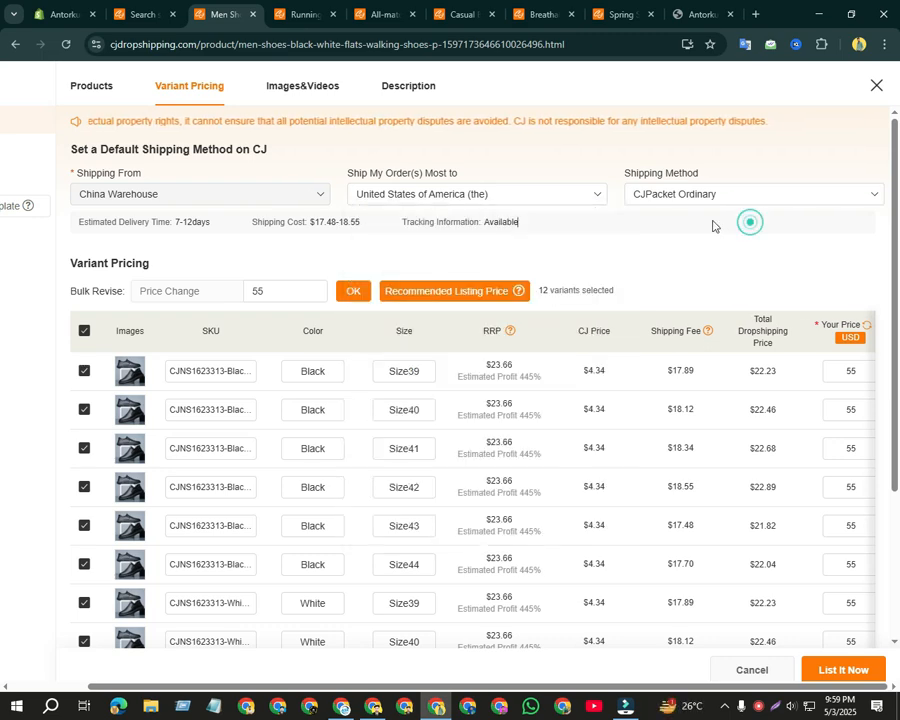
{"action": "left_click", "coordinate": [870, 194]}
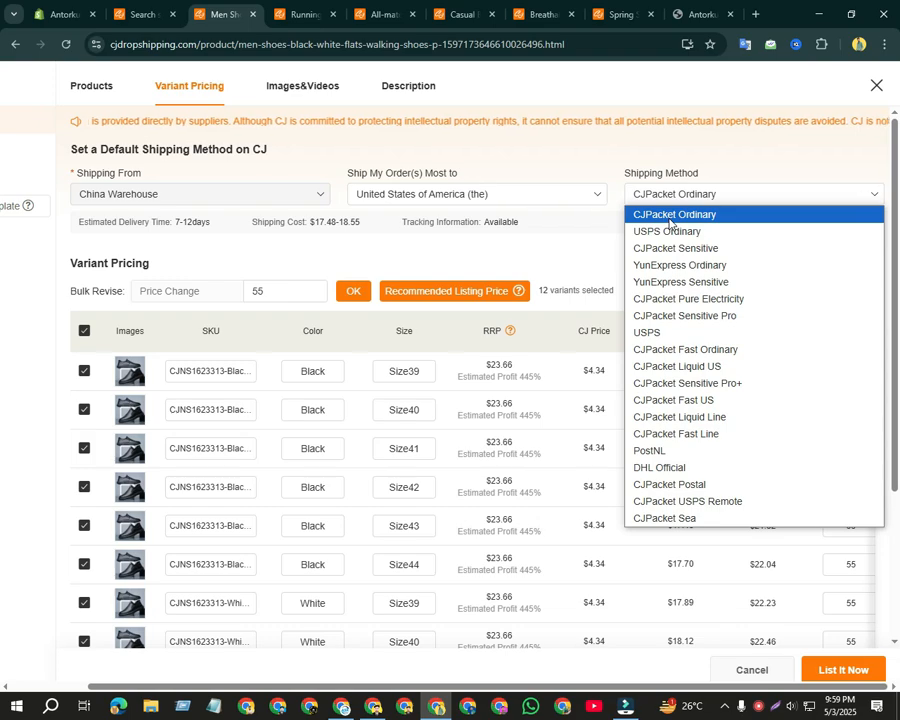
{"action": "left_click", "coordinate": [585, 243]}
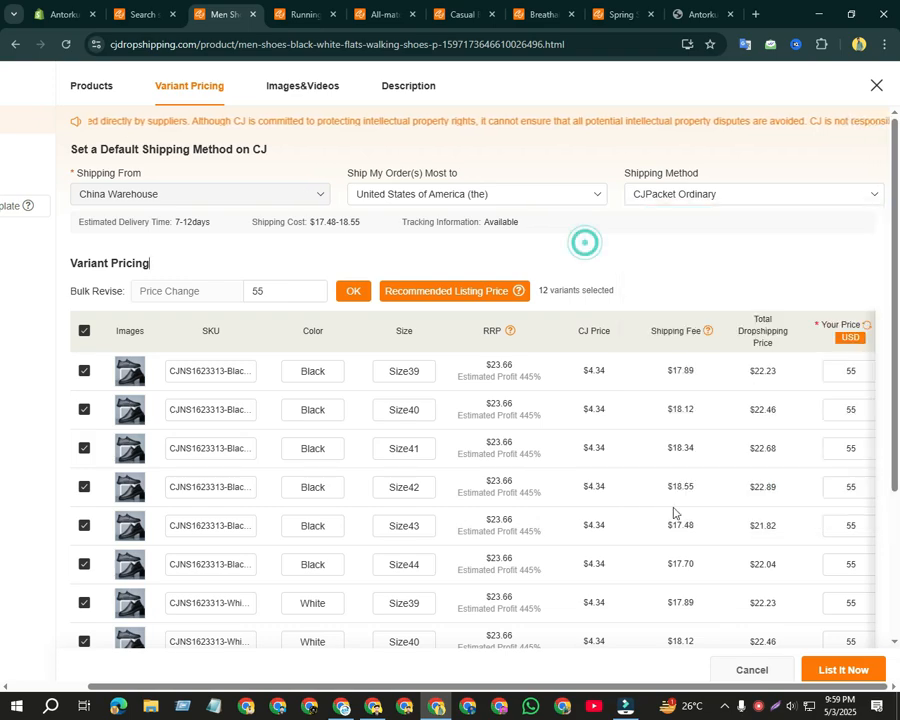
List the walking shoes to the store, then switch to the Shopify admin and open its product list.
{"action": "scroll", "coordinate": [673, 513], "scroll_direction": "down", "scroll_amount": 2}
{"action": "left_click", "coordinate": [842, 672]}
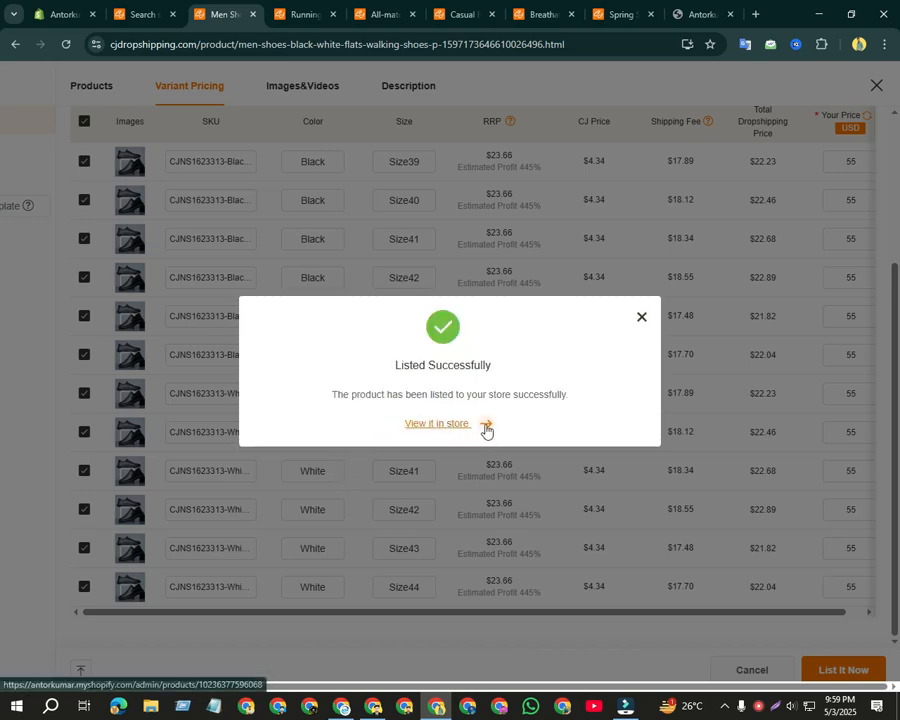
{"action": "left_click", "coordinate": [64, 17]}
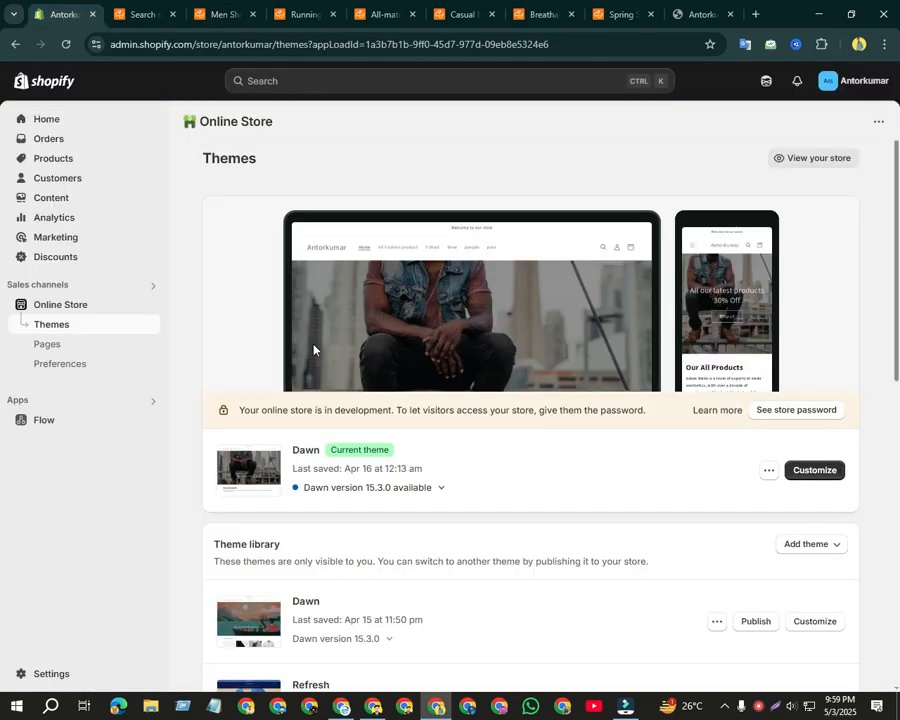
{"action": "left_click", "coordinate": [43, 163]}
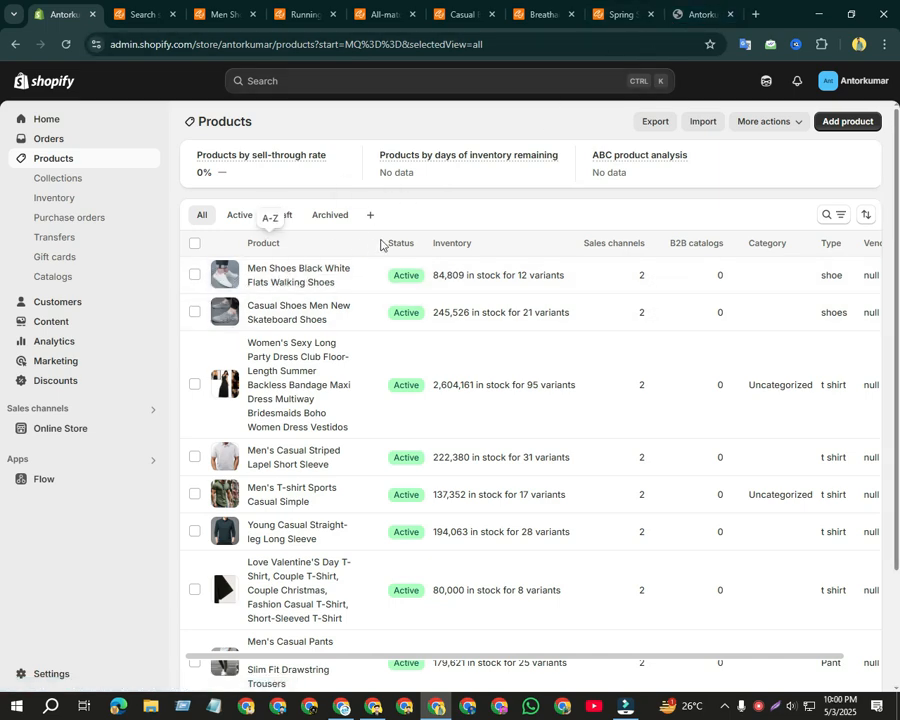
Reload the live storefront and view its Shoe collection to check for the new product.
{"action": "left_click", "coordinate": [705, 12]}
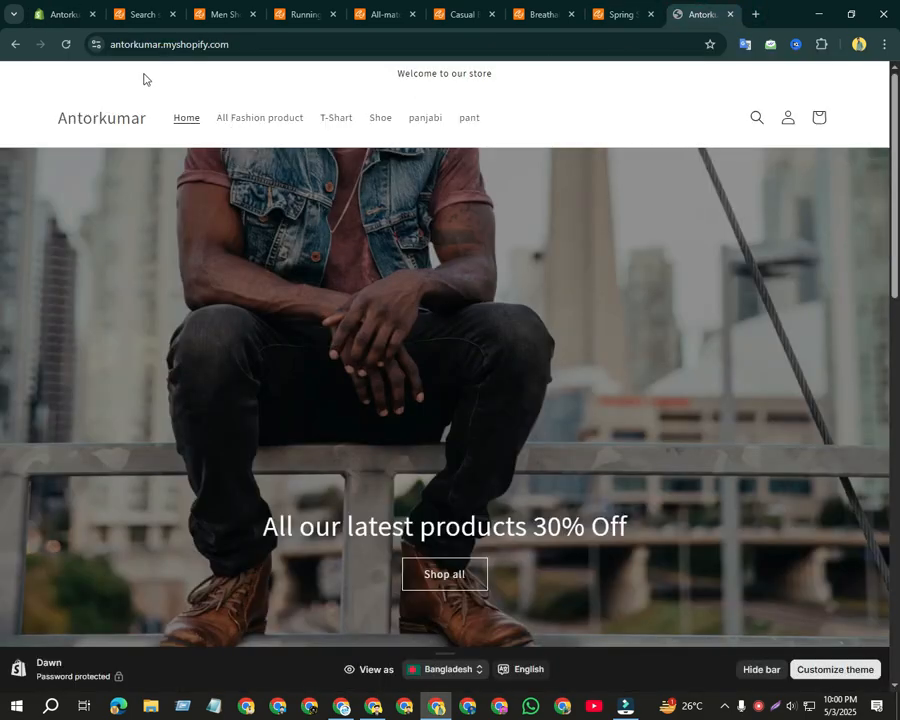
{"action": "left_click", "coordinate": [66, 44]}
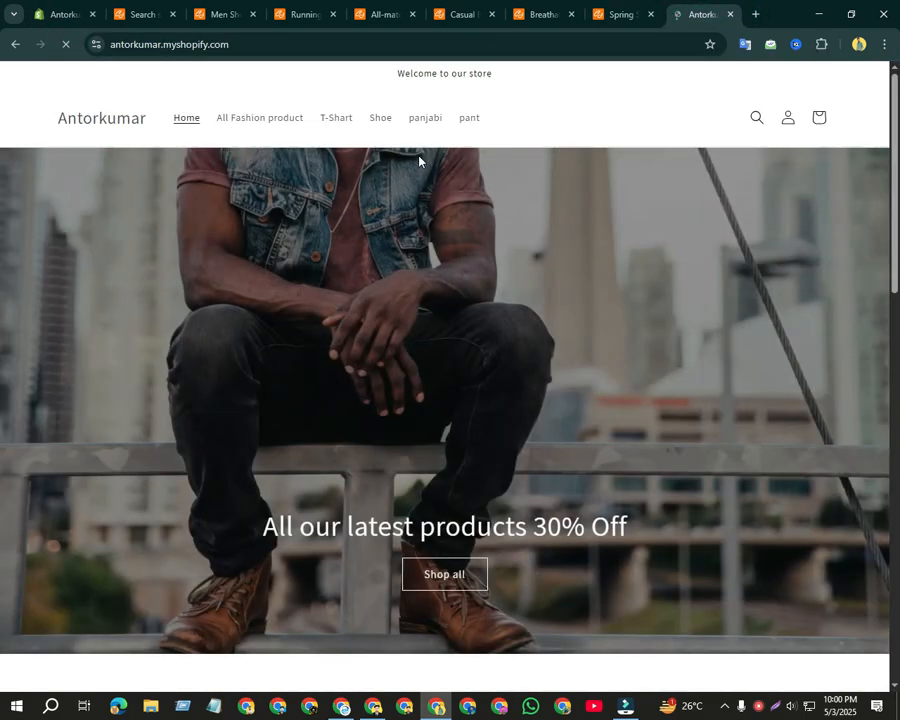
{"action": "left_click", "coordinate": [381, 120]}
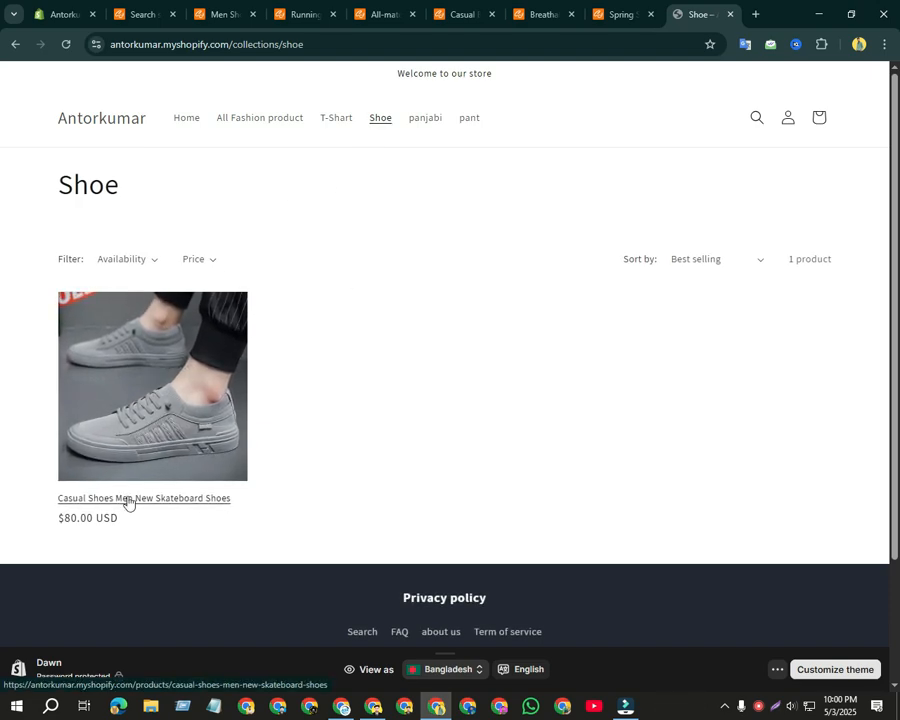
Open the Men Shoes Black White Flats Walking Shoes product in the Shopify admin and review its title and description.
{"action": "left_click", "coordinate": [62, 14]}
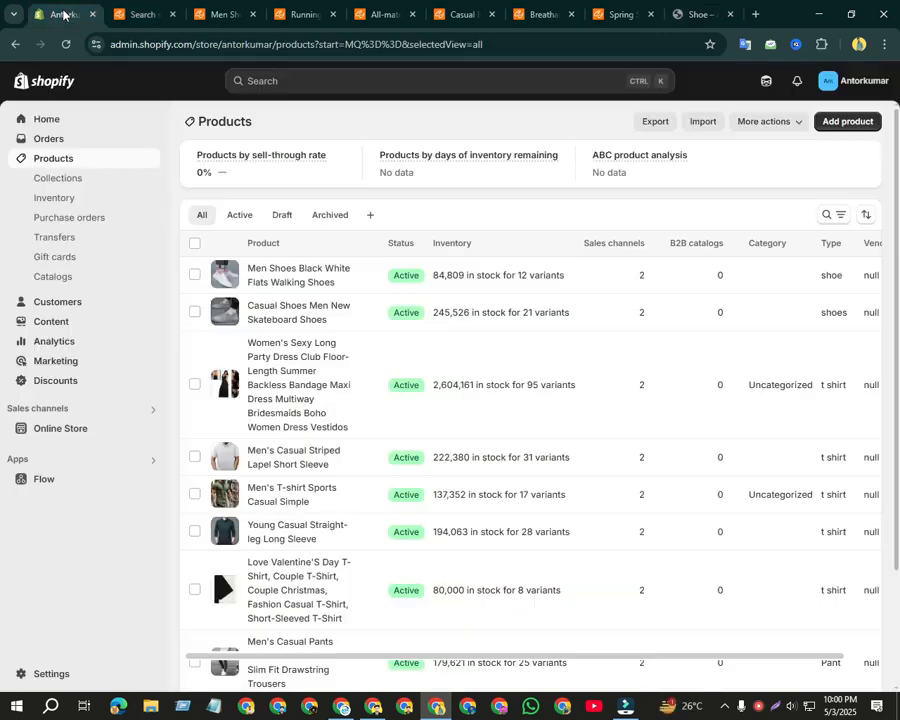
{"action": "left_click", "coordinate": [328, 276]}
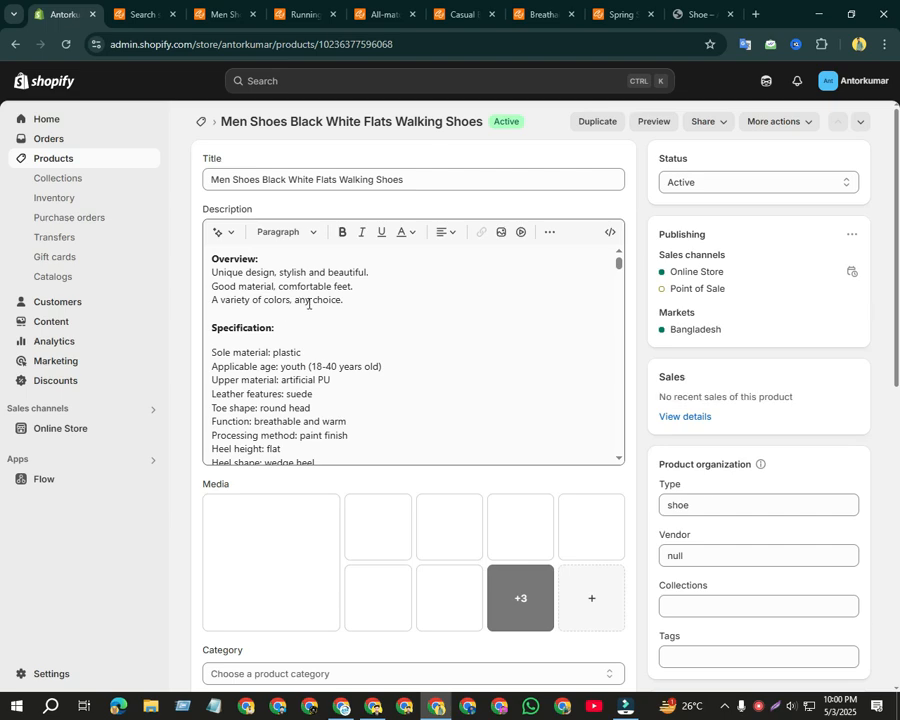
{"action": "left_click_drag", "start_coordinate": [432, 180], "coordinate": [206, 178]}
{"action": "left_click", "coordinate": [265, 146]}
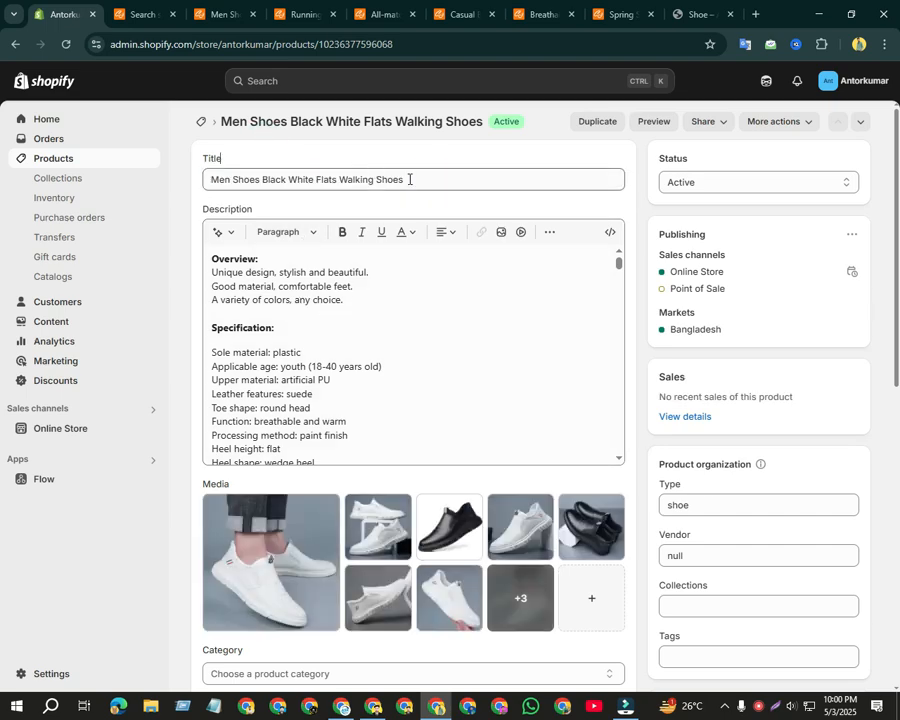
{"action": "scroll", "coordinate": [356, 346], "scroll_direction": "down", "scroll_amount": 5}
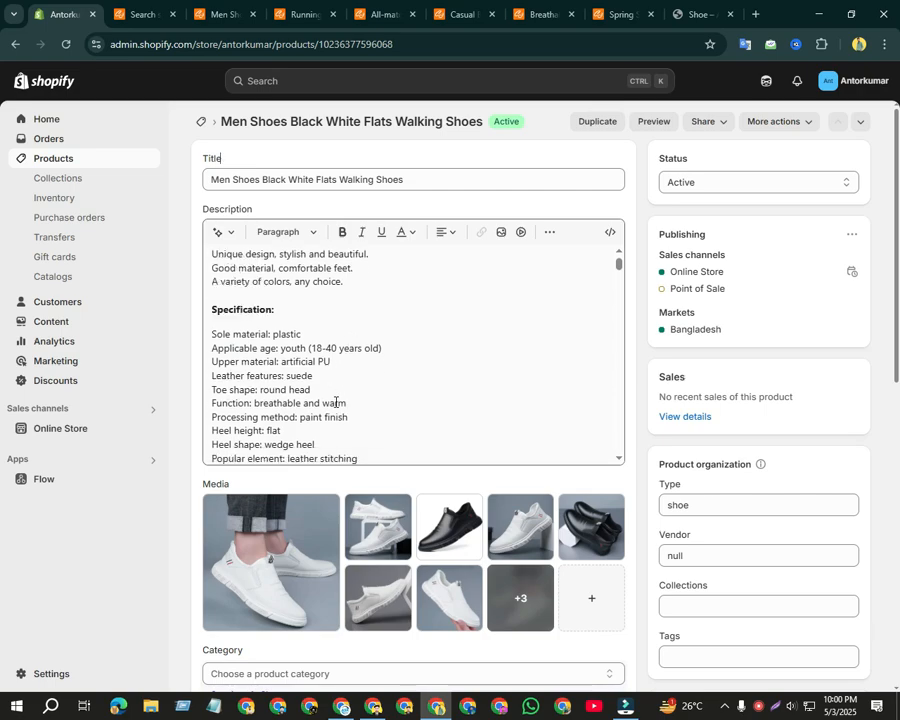
{"action": "scroll", "coordinate": [335, 400], "scroll_direction": "down", "scroll_amount": 10}
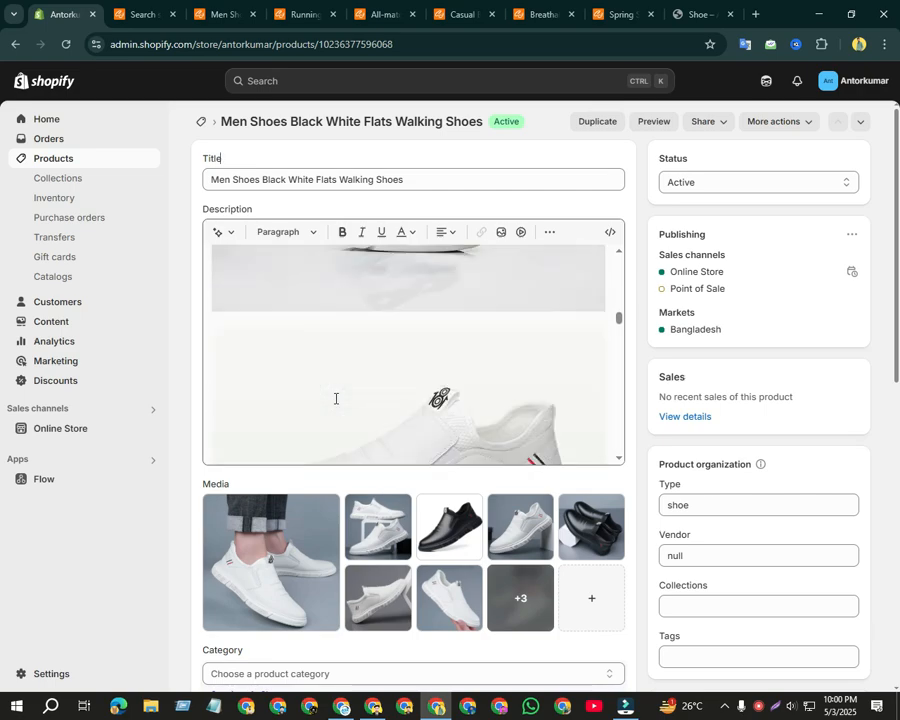
Reorder the product media so the second image, the pair of white shoes, comes first.
{"action": "scroll", "coordinate": [680, 455], "scroll_direction": "down", "scroll_amount": 8}
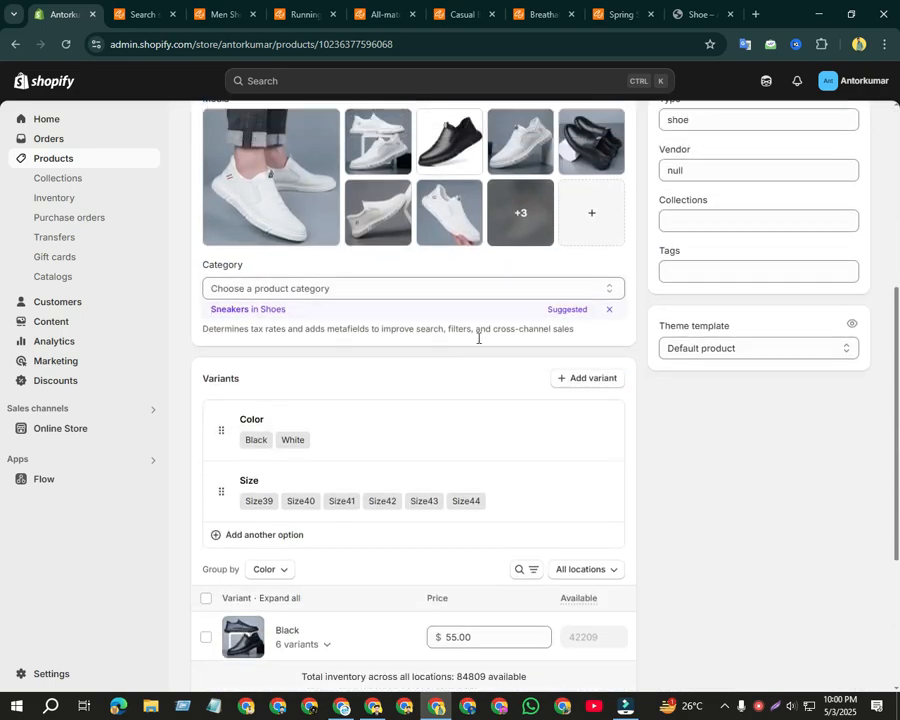
{"action": "scroll", "coordinate": [400, 340], "scroll_direction": "up", "scroll_amount": 4}
{"action": "left_click_drag", "start_coordinate": [400, 334], "coordinate": [252, 326]}
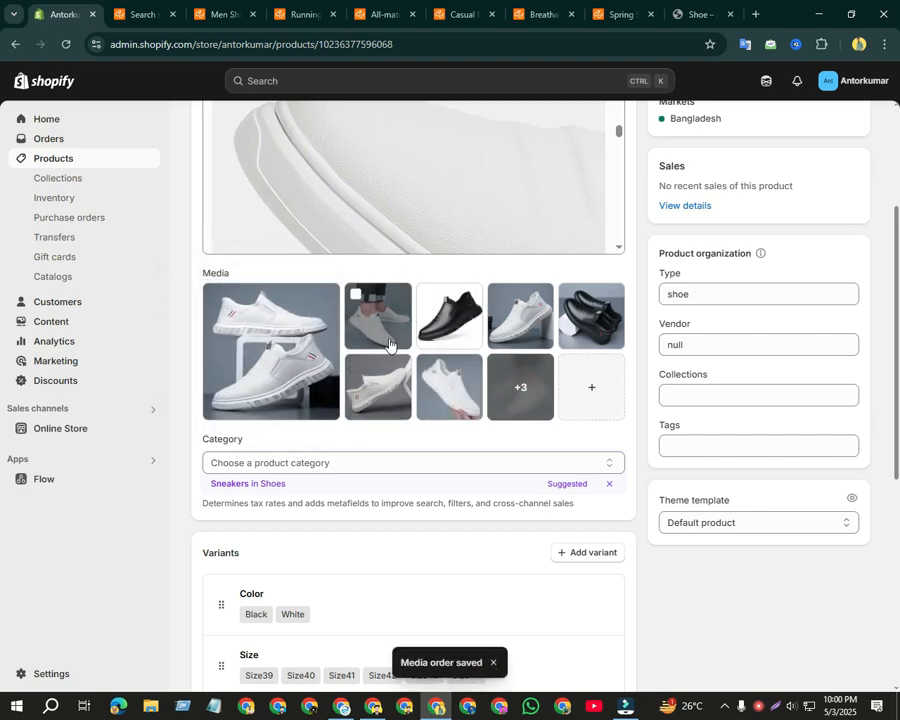
Move the image of the white shoes being worn to first place in the product media, and review the variants and their prices.
{"action": "left_click_drag", "start_coordinate": [352, 328], "coordinate": [305, 345]}
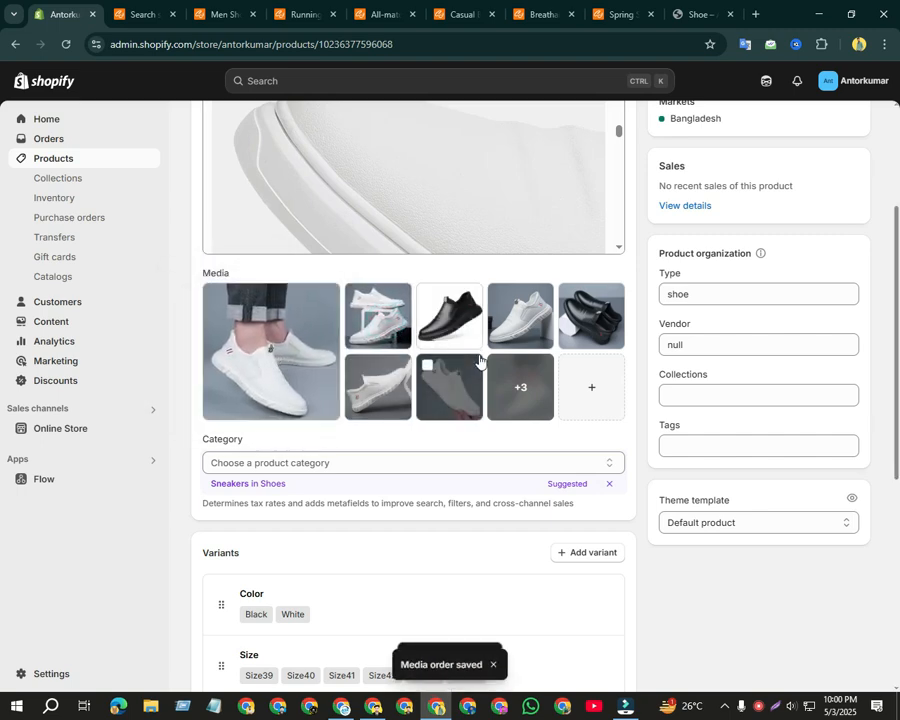
{"action": "scroll", "coordinate": [479, 358], "scroll_direction": "down", "scroll_amount": 1}
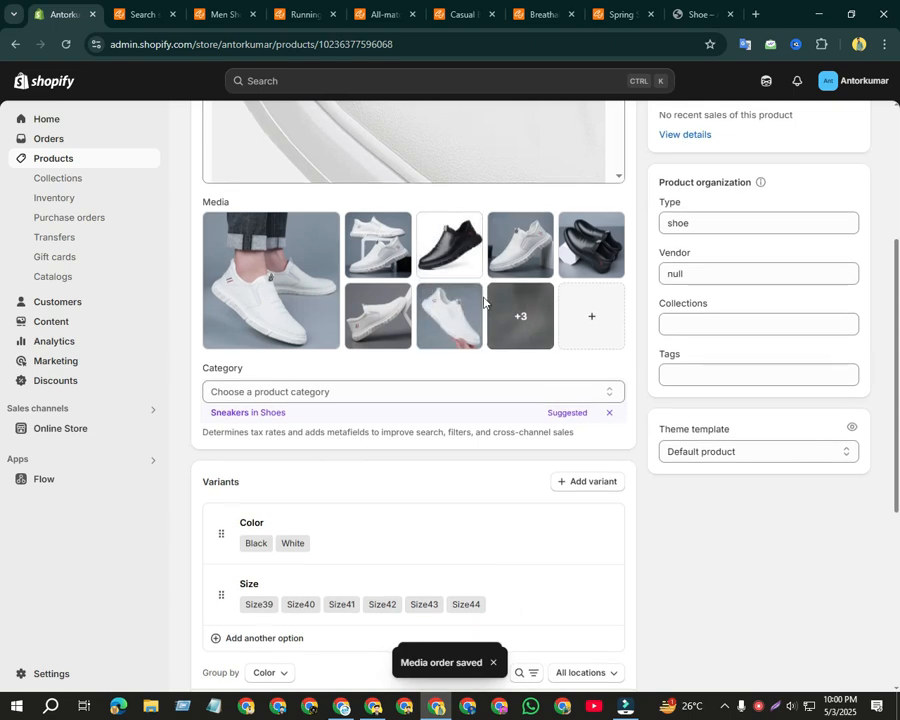
{"action": "scroll", "coordinate": [483, 303], "scroll_direction": "down", "scroll_amount": 2}
{"action": "scroll", "coordinate": [483, 305], "scroll_direction": "down", "scroll_amount": 3}
{"action": "mouse_move", "coordinate": [476, 392]}
{"action": "left_mouse_down"}
{"action": "mouse_move", "coordinate": [446, 390]}
{"action": "mouse_move", "coordinate": [478, 388]}
{"action": "left_mouse_up"}
{"action": "left_click", "coordinate": [446, 330]}
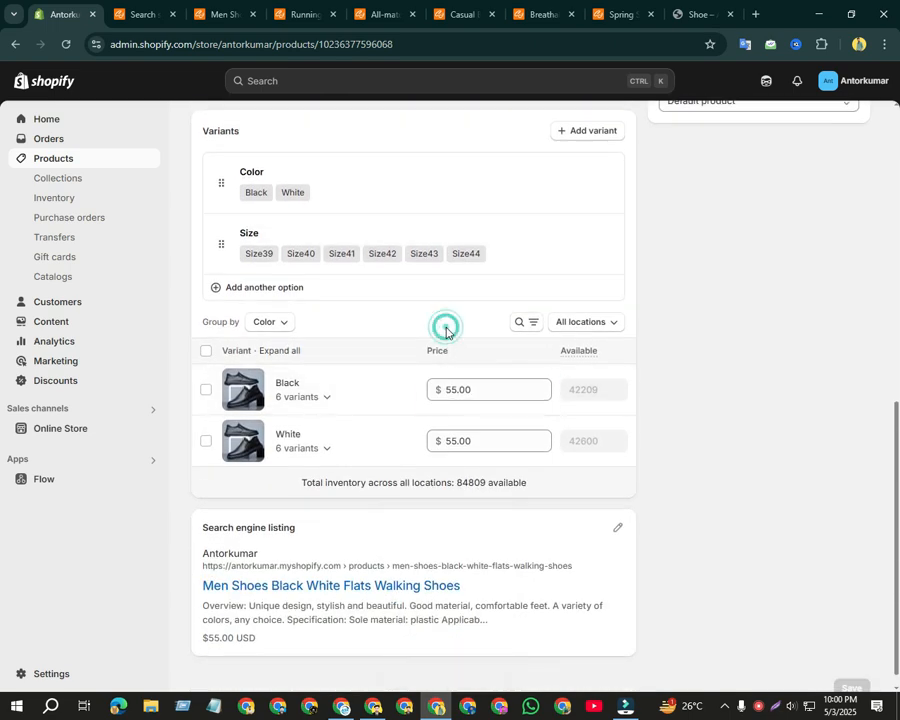
{"action": "scroll", "coordinate": [562, 437], "scroll_direction": "up", "scroll_amount": 5}
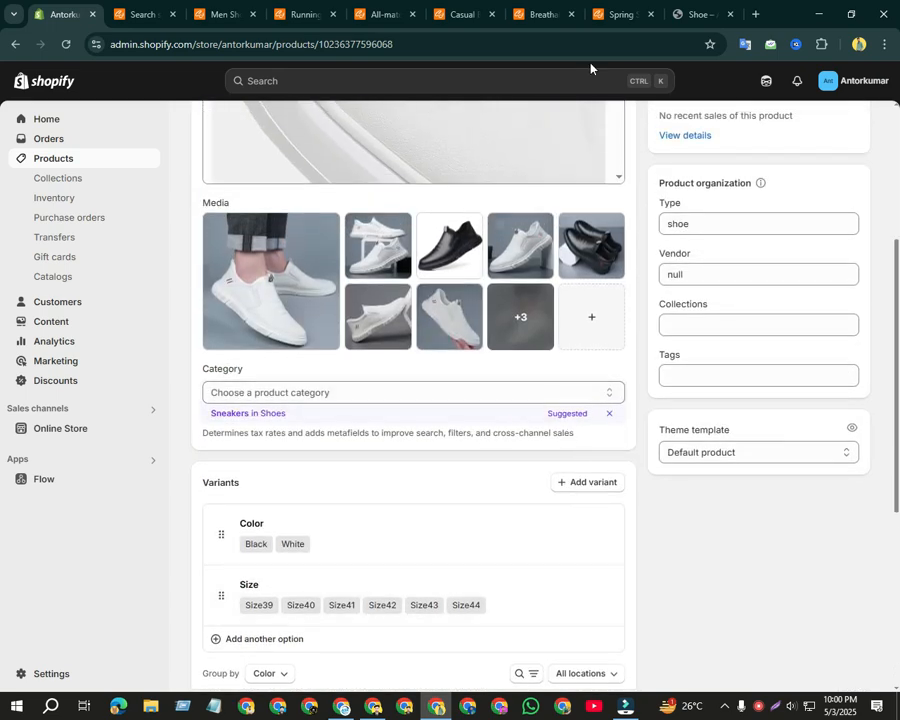
Add the Men Shoes Black White Flats Walking Shoes product to the Shoe collection and save the product.
{"action": "left_click", "coordinate": [697, 13]}
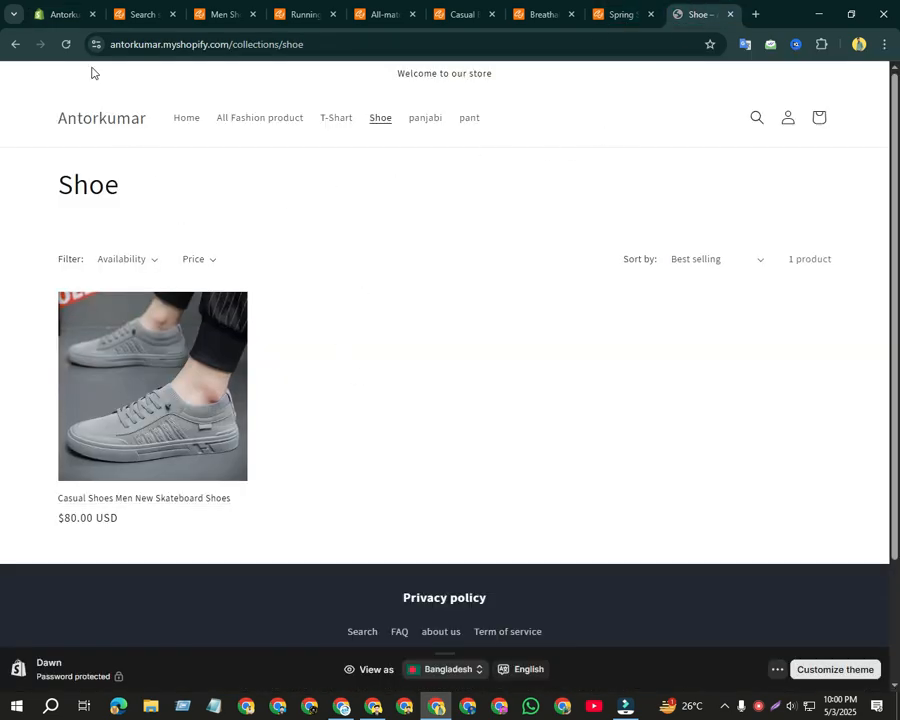
{"action": "left_click", "coordinate": [56, 16]}
{"action": "scroll", "coordinate": [488, 497], "scroll_direction": "up", "scroll_amount": 1}
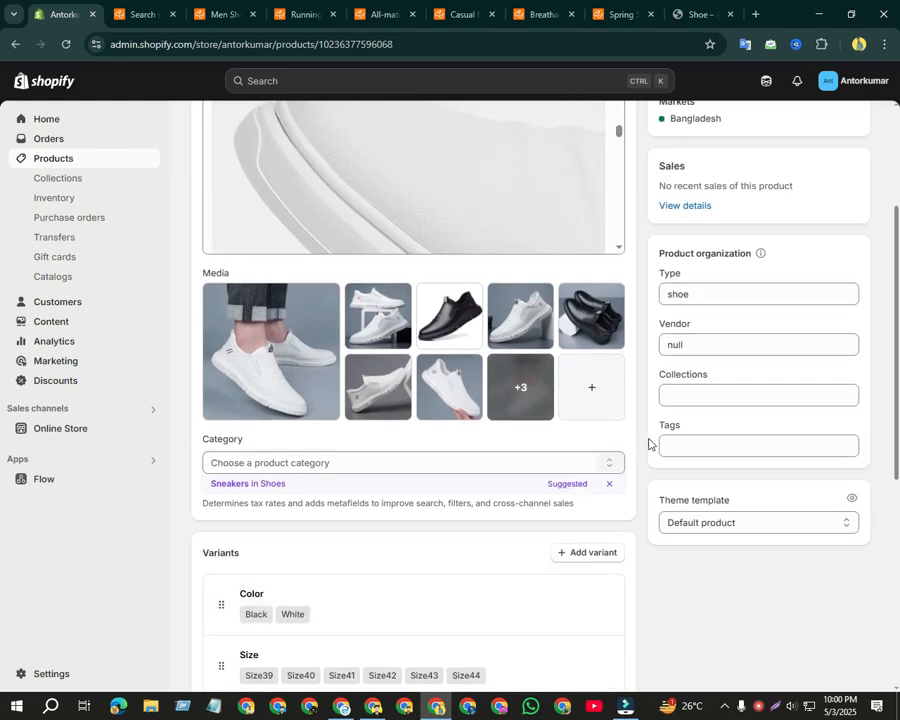
{"action": "left_click", "coordinate": [681, 396]}
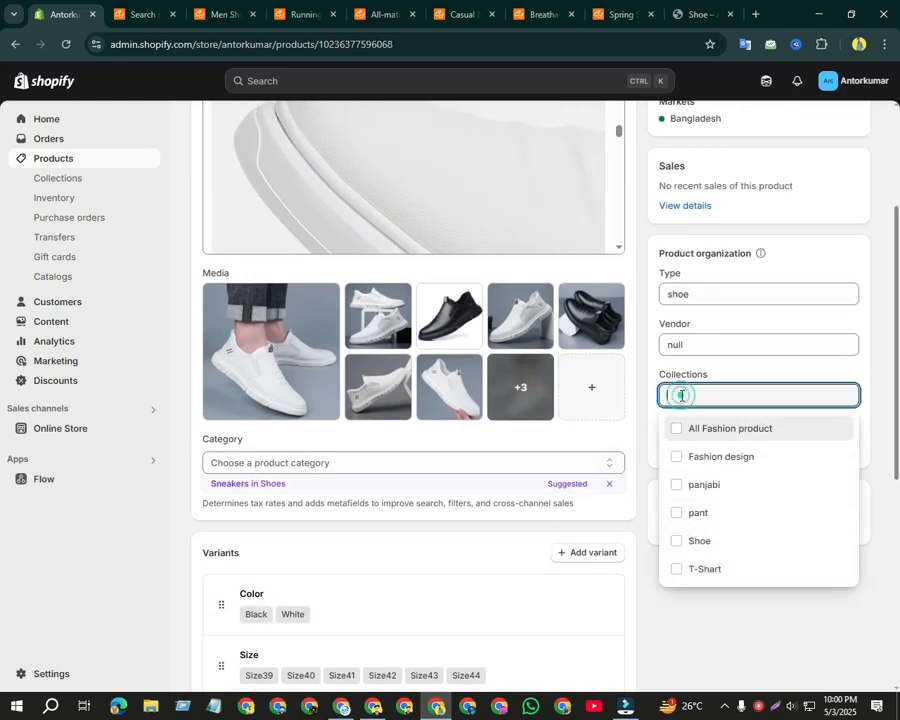
{"action": "left_click", "coordinate": [677, 542]}
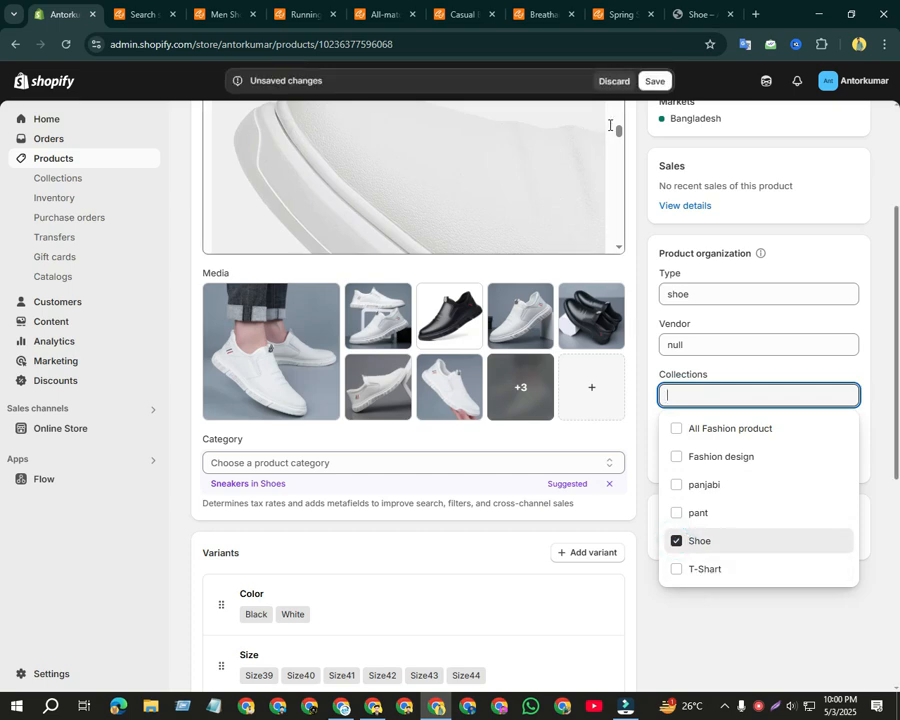
{"action": "left_click", "coordinate": [650, 81]}
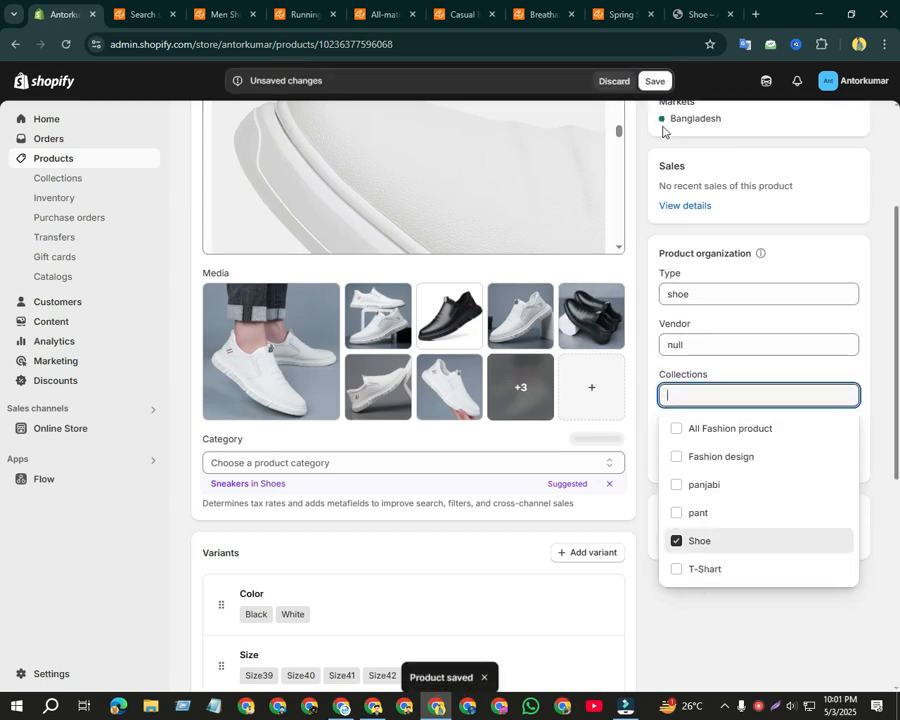
Reload the storefront's Shoe collection and check the walking shoes there against the product's collection assignment in the Shopify admin.
{"action": "left_click", "coordinate": [704, 12]}
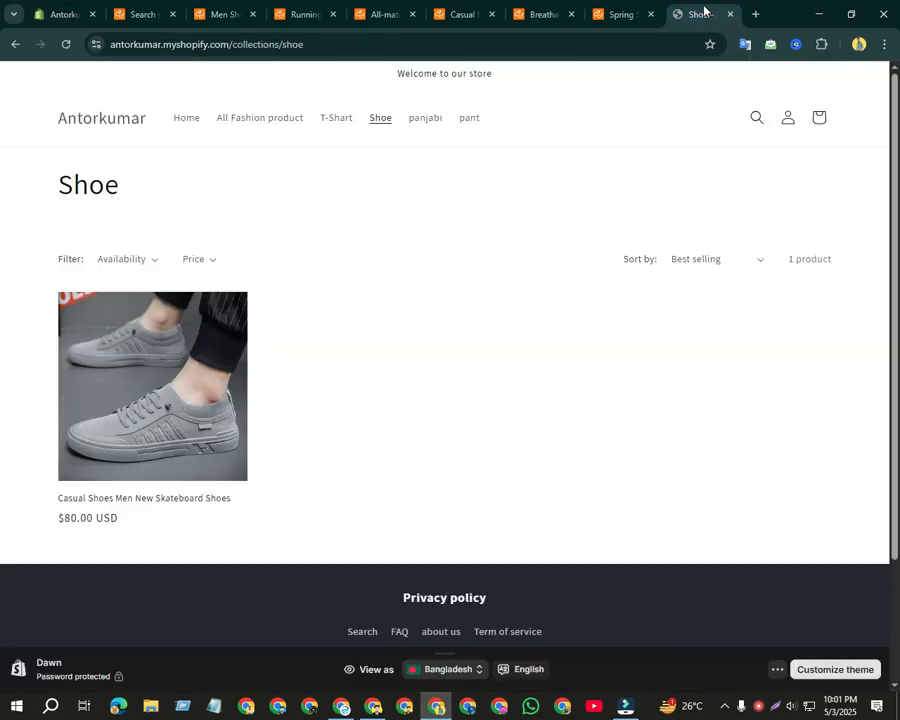
{"action": "left_click", "coordinate": [66, 44]}
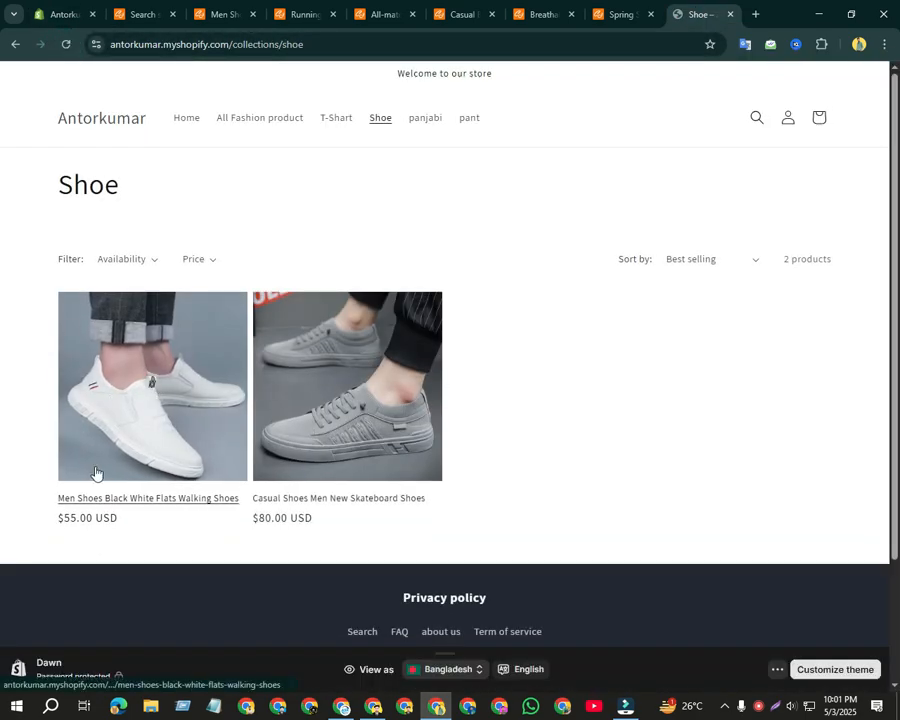
{"action": "left_click", "coordinate": [62, 14]}
{"action": "left_click", "coordinate": [705, 620]}
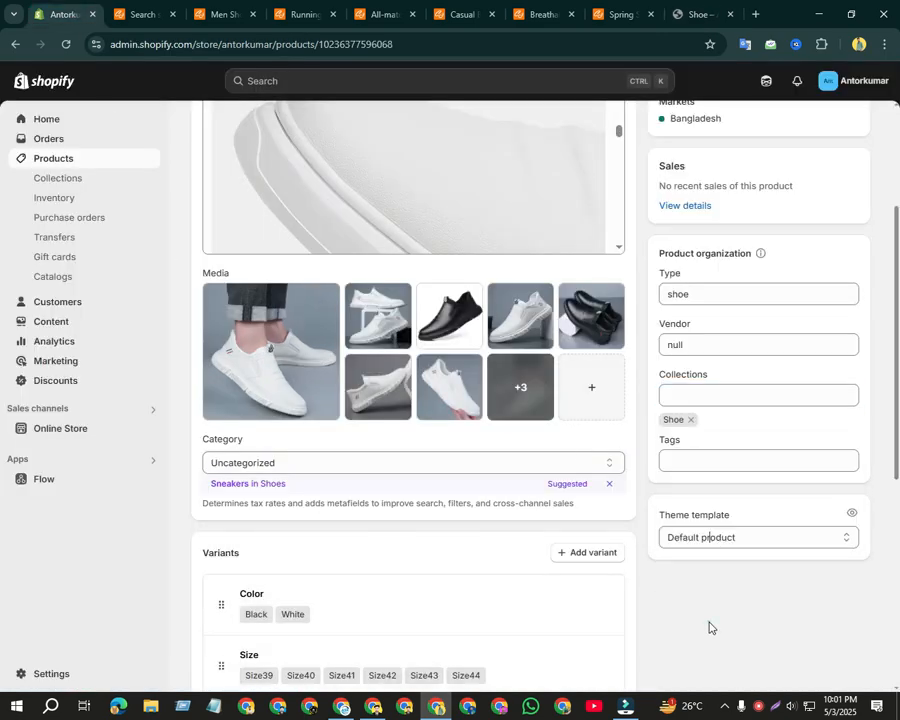
{"action": "left_click", "coordinate": [677, 394]}
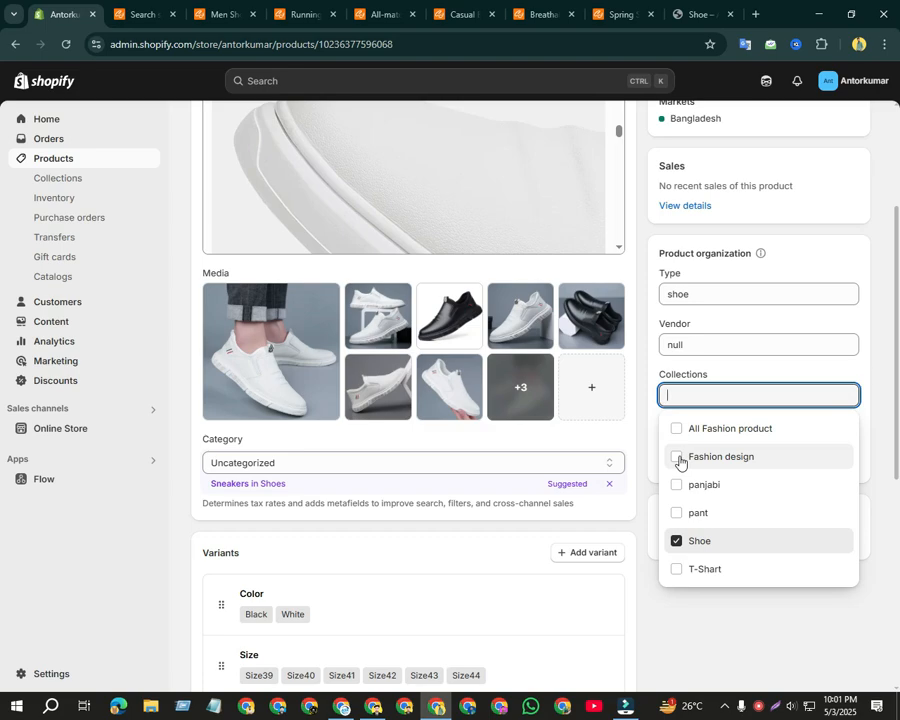
{"action": "left_click", "coordinate": [682, 14]}
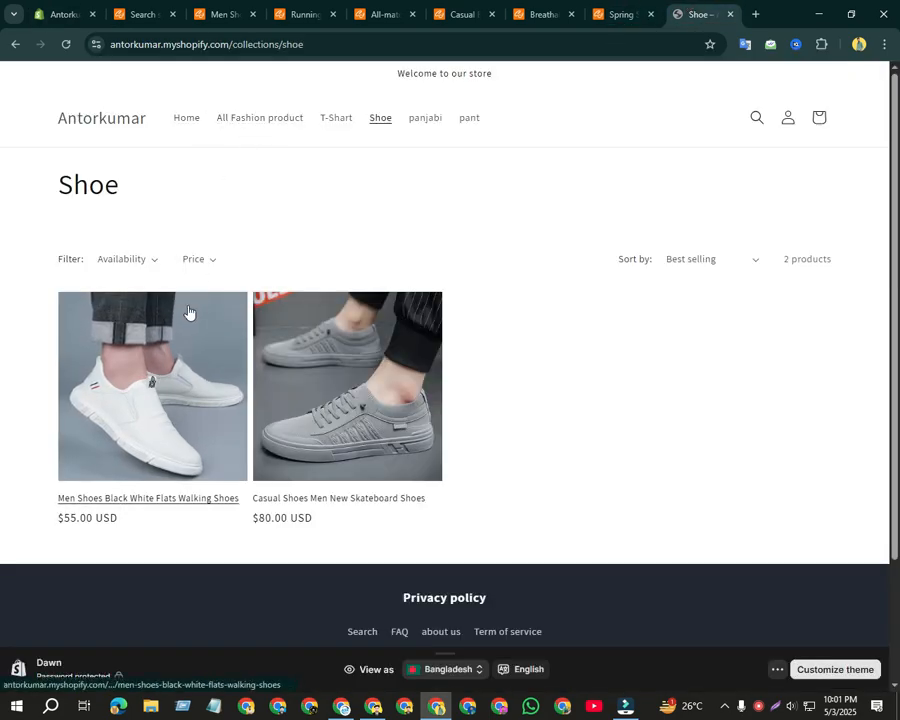
{"action": "left_click", "coordinate": [30, 12]}
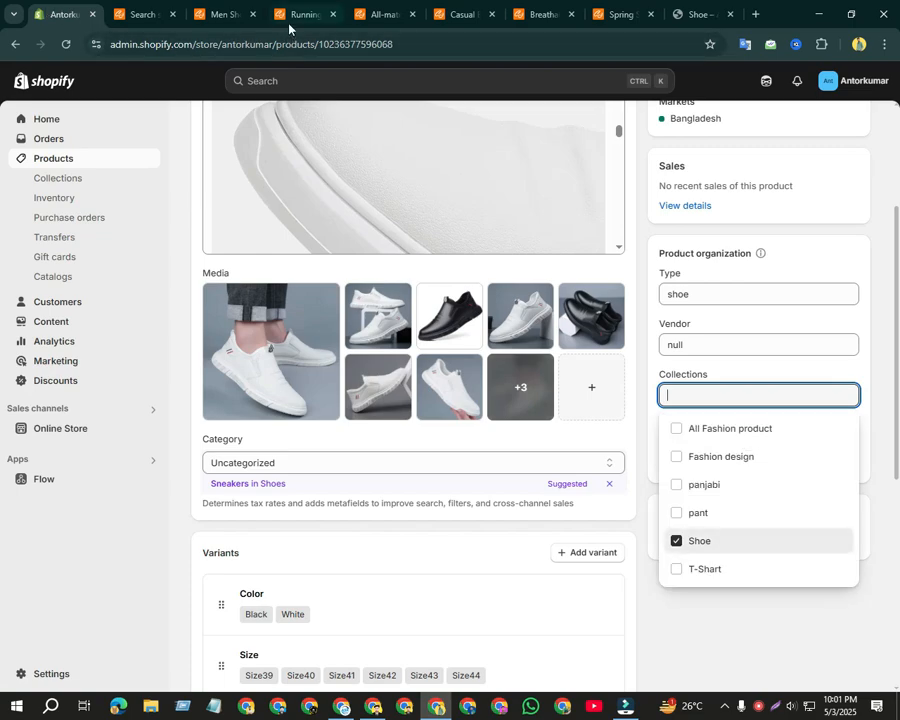
Close the walking shoes page on CJdropshipping and open the listing form for Running Shoes Everyday Casual Sports Shoes Men.
{"action": "left_click", "coordinate": [222, 14]}
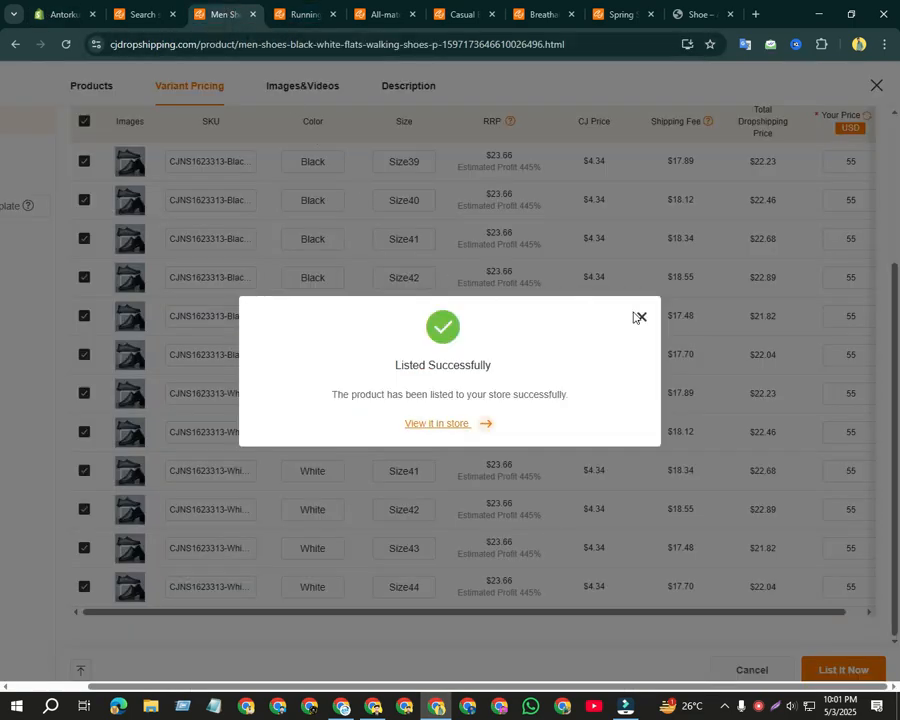
{"action": "left_click", "coordinate": [253, 16]}
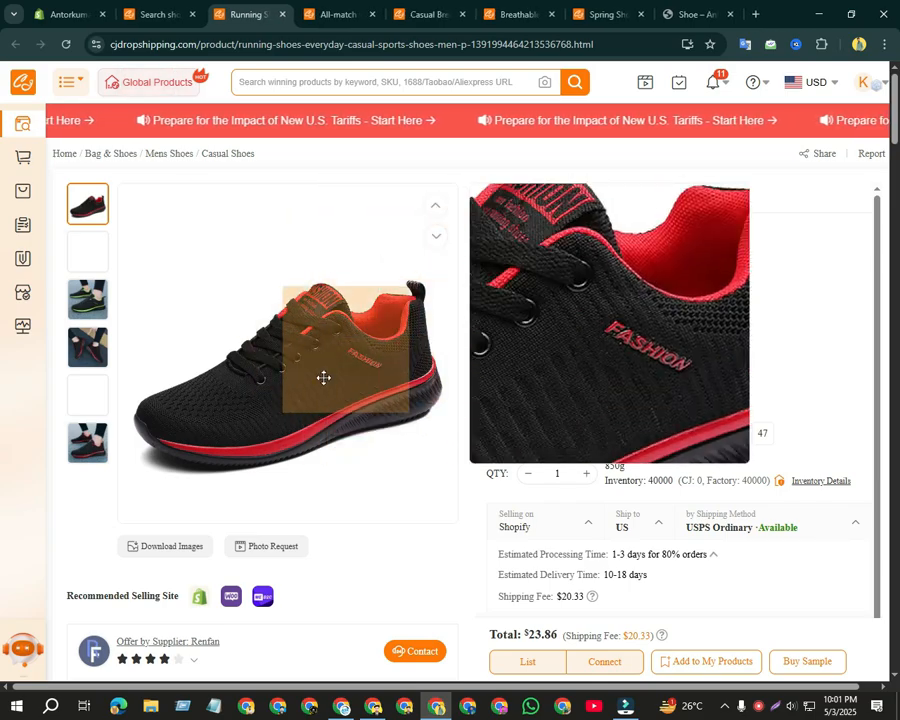
{"action": "scroll", "coordinate": [612, 618], "scroll_direction": "down", "scroll_amount": 3}
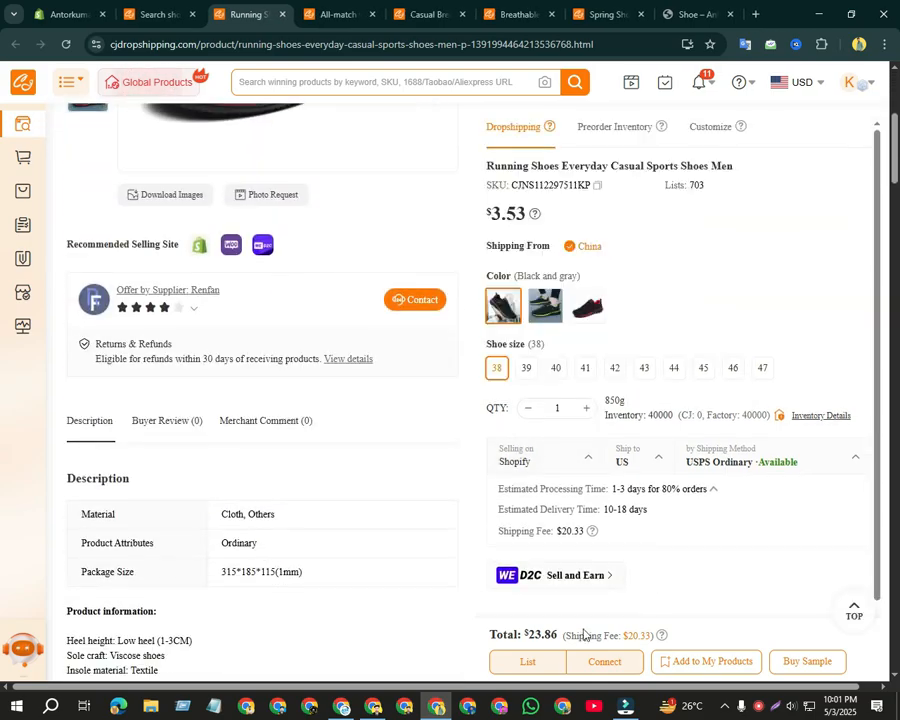
{"action": "left_click", "coordinate": [526, 660]}
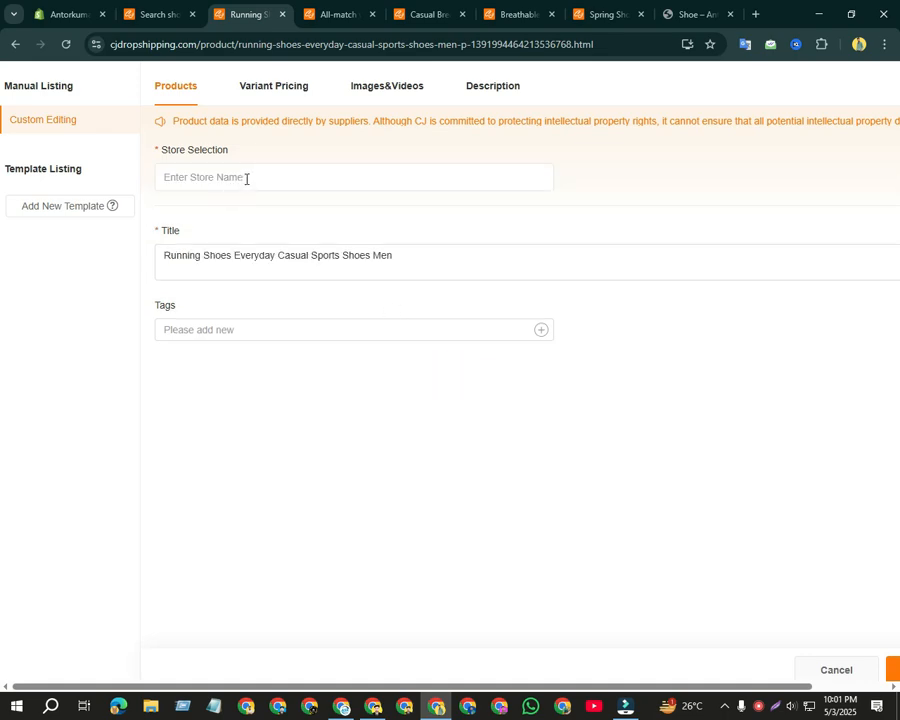
Select the Shopify store for the running shoes listing and set the product type to shoe.
{"action": "left_click", "coordinate": [246, 178]}
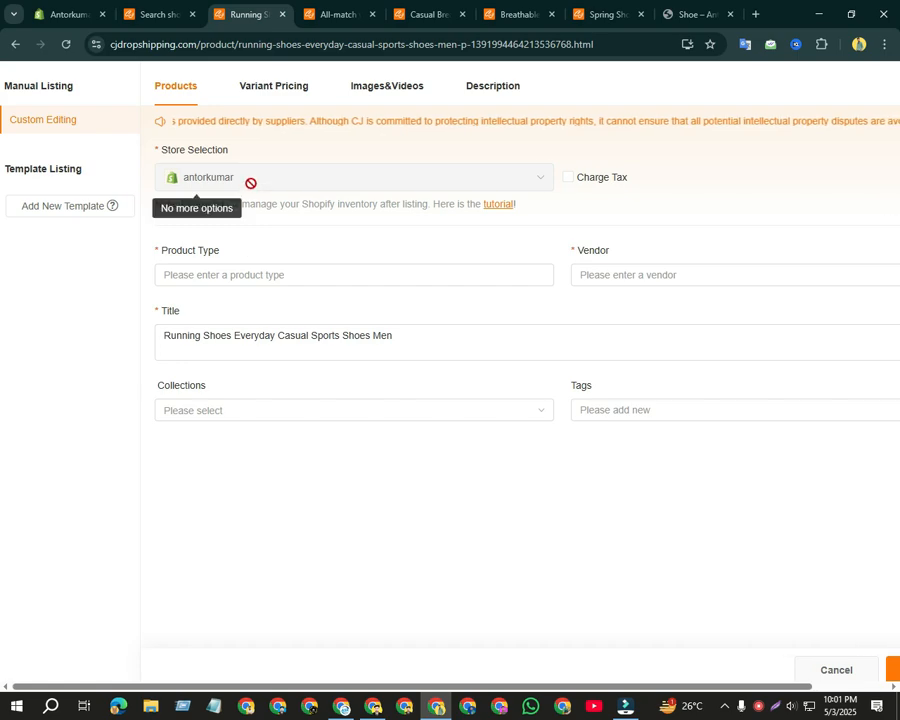
{"action": "left_click", "coordinate": [263, 278]}
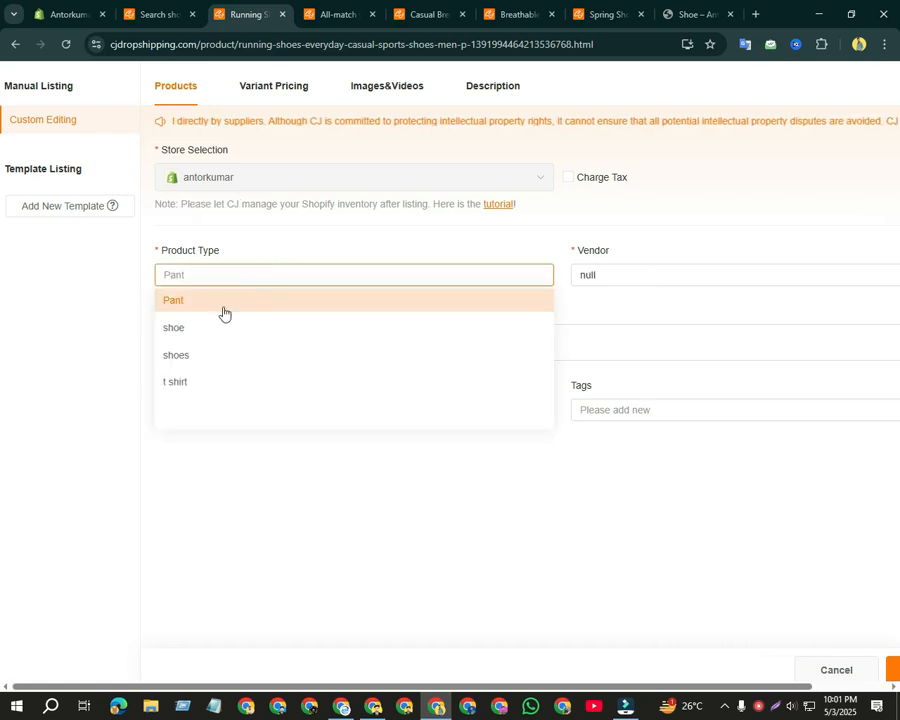
{"action": "left_click", "coordinate": [181, 336]}
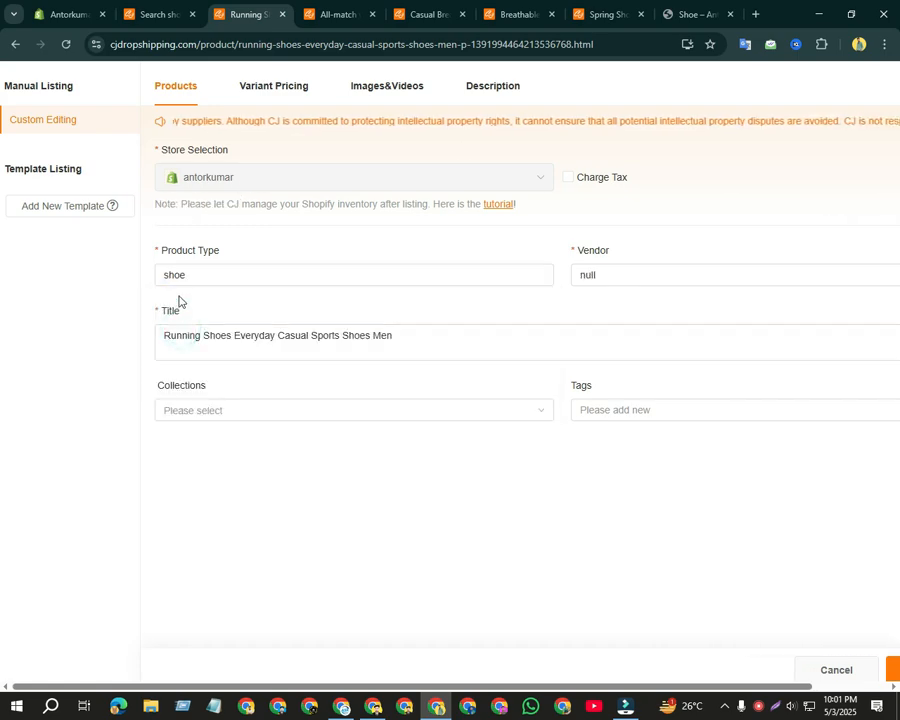
Compare the listing form's collection options with the walking shoes product's Collections field in the Shopify admin.
{"action": "left_click", "coordinate": [204, 412]}
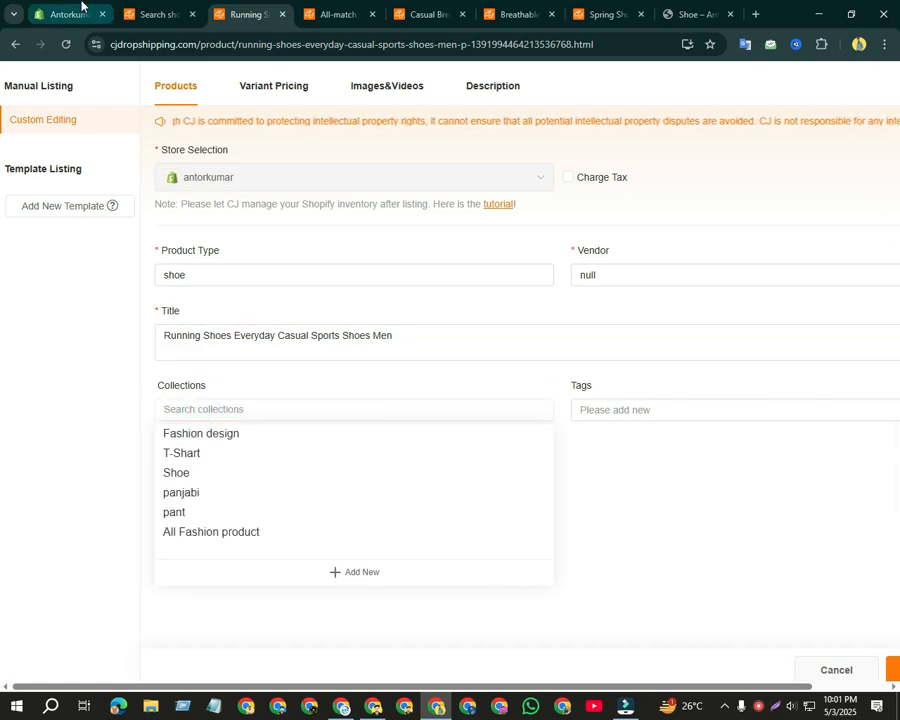
{"action": "left_click", "coordinate": [78, 12]}
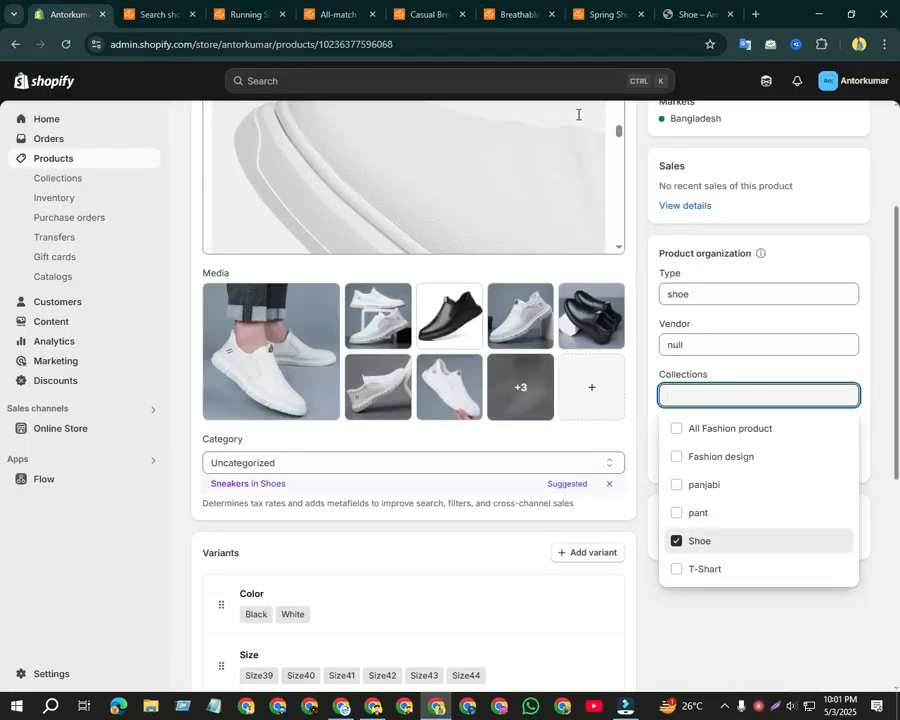
{"action": "left_click", "coordinate": [322, 14]}
{"action": "left_click", "coordinate": [255, 14]}
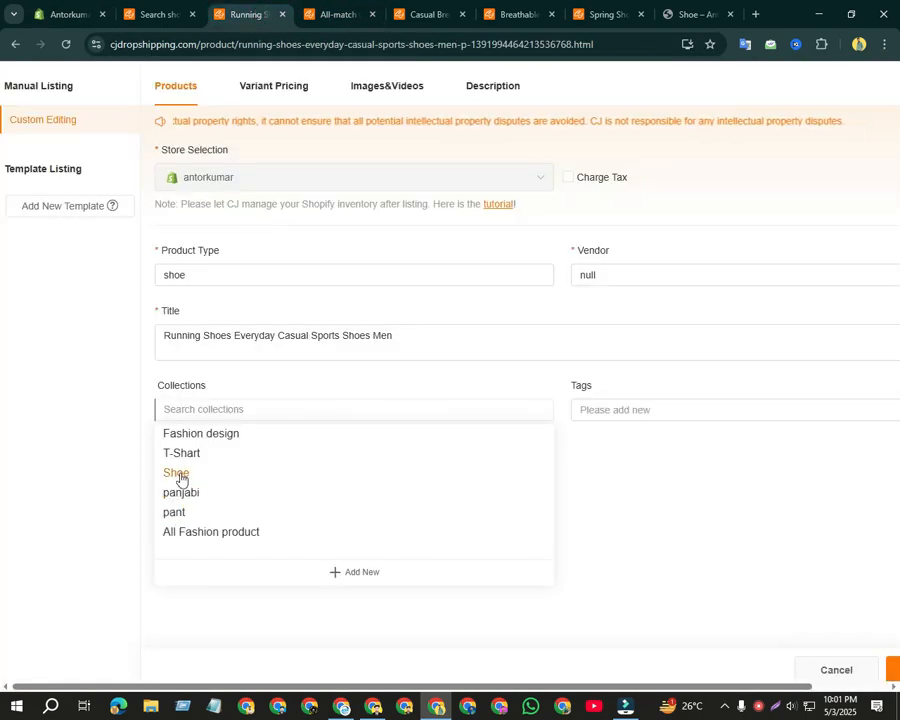
{"action": "left_click_drag", "start_coordinate": [210, 385], "coordinate": [152, 372]}
{"action": "left_click", "coordinate": [88, 12]}
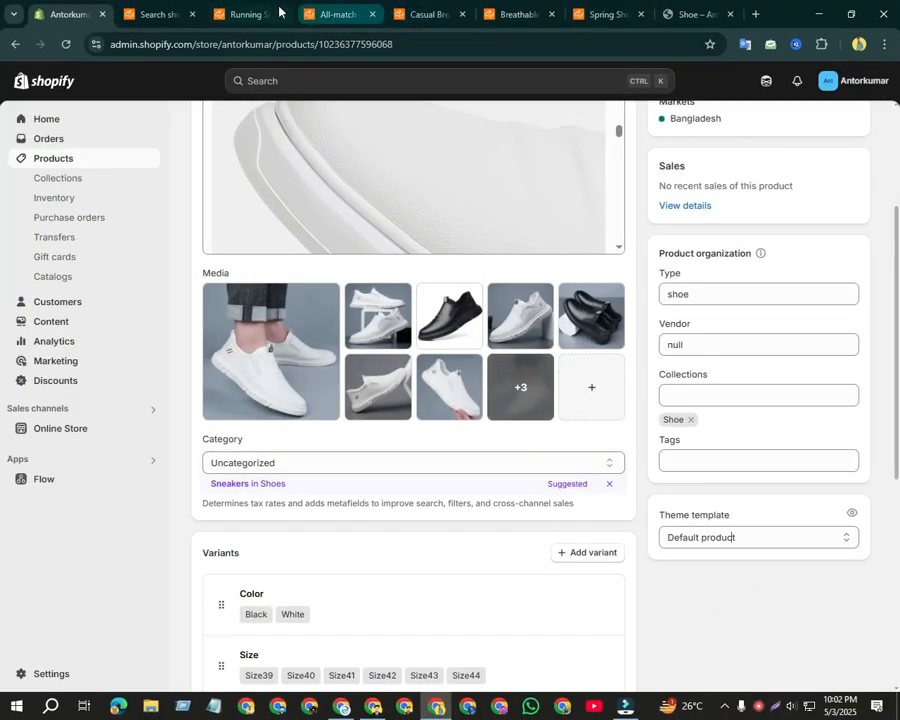
{"action": "left_click", "coordinate": [238, 10]}
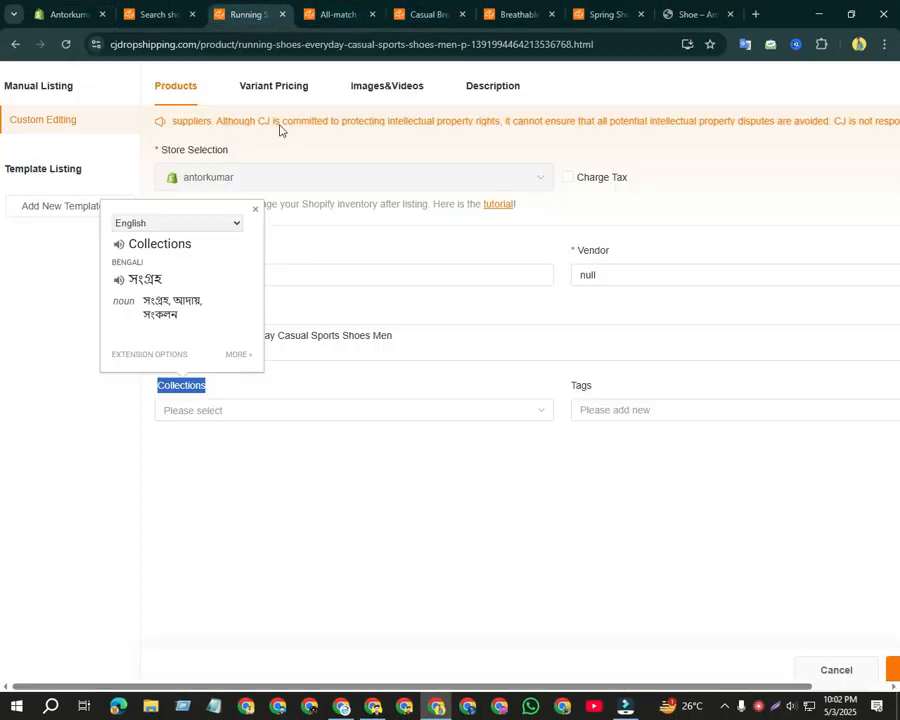
Assign the running shoes listing to the Shoe collection.
{"action": "left_click", "coordinate": [233, 483]}
{"action": "left_click", "coordinate": [223, 412]}
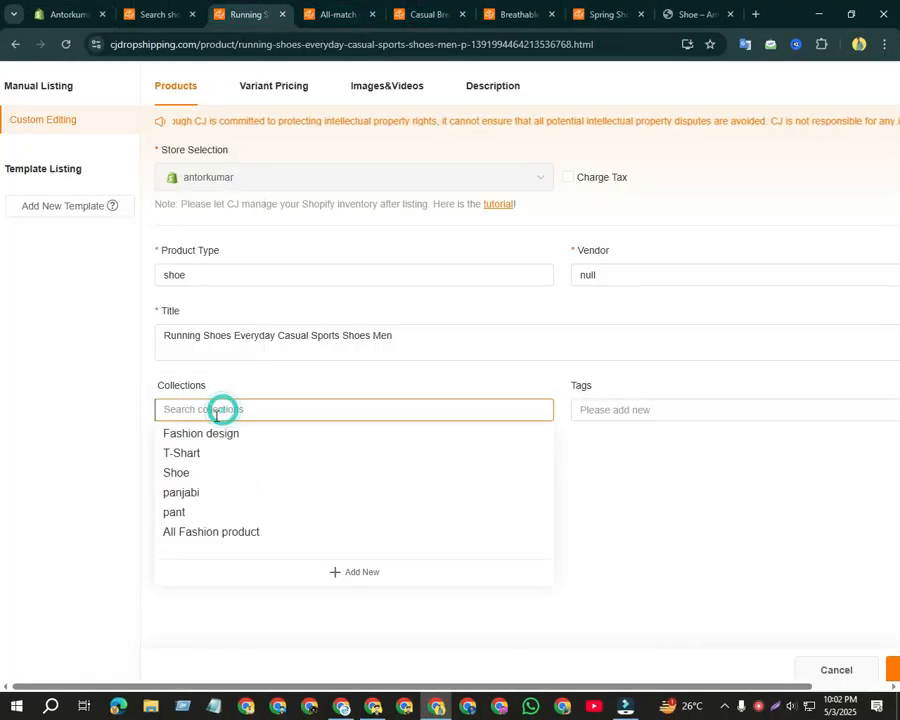
{"action": "left_click", "coordinate": [190, 474]}
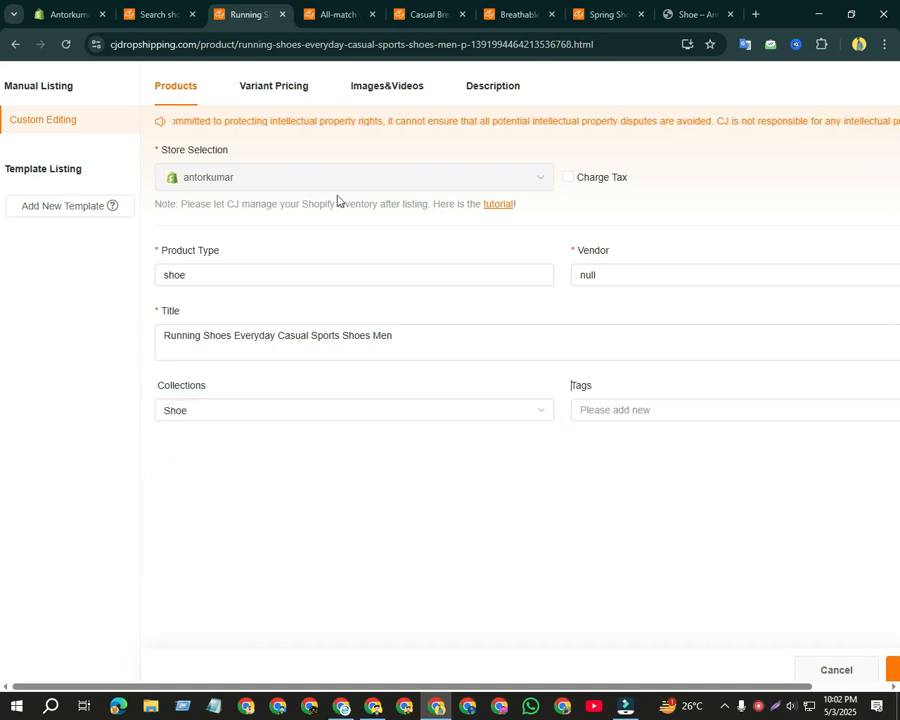
Review the dropshipping costs of the running shoes variants and bulk-set the price of all selected variants to 49.99 USD.
{"action": "left_click", "coordinate": [284, 88]}
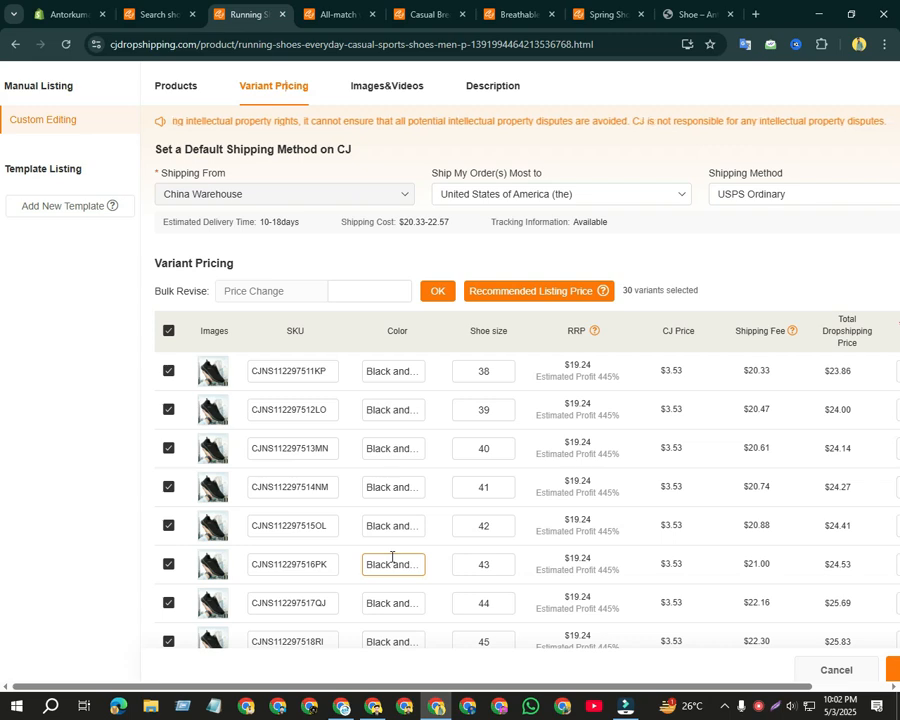
{"action": "key", "text": "ctrl+minus"}
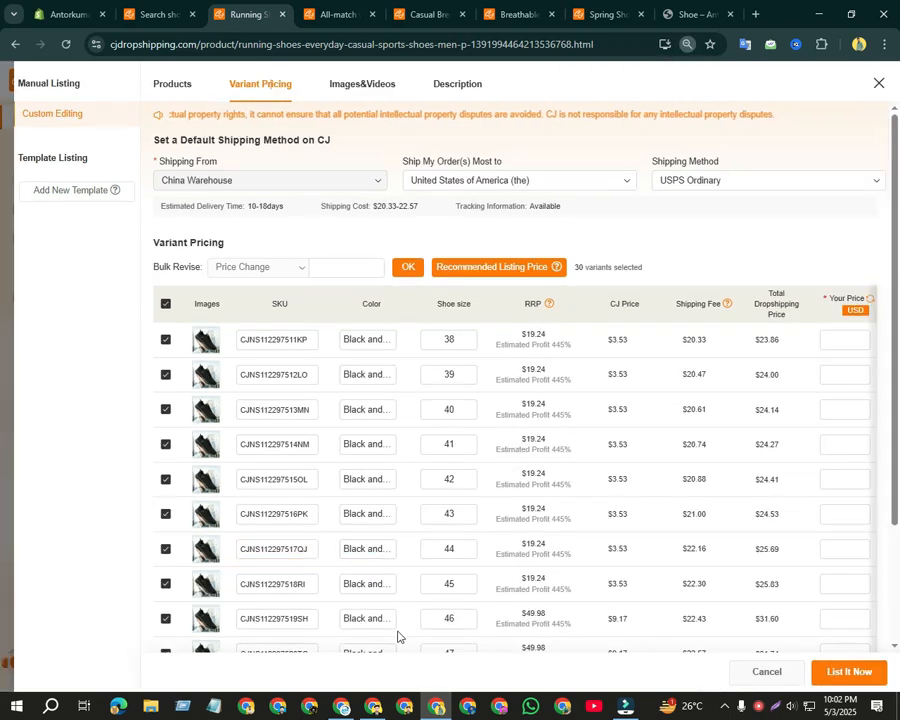
{"action": "left_click", "coordinate": [99, 300]}
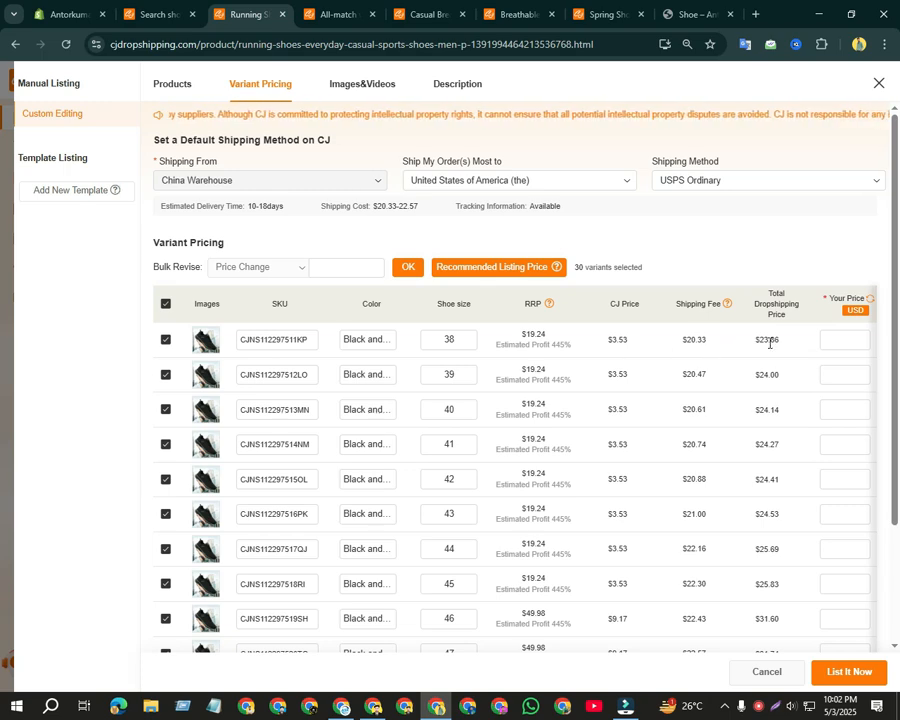
{"action": "double_click", "coordinate": [745, 340]}
{"action": "left_click", "coordinate": [756, 248]}
{"action": "left_click", "coordinate": [353, 266]}
{"action": "left_click", "coordinate": [353, 260]}
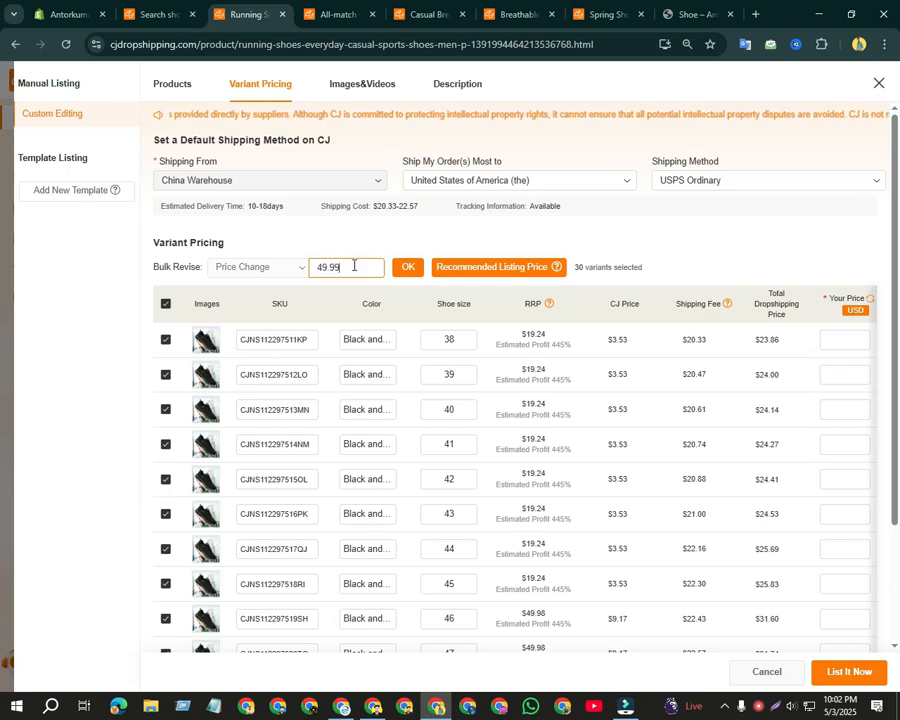
{"action": "double_click", "coordinate": [405, 271]}
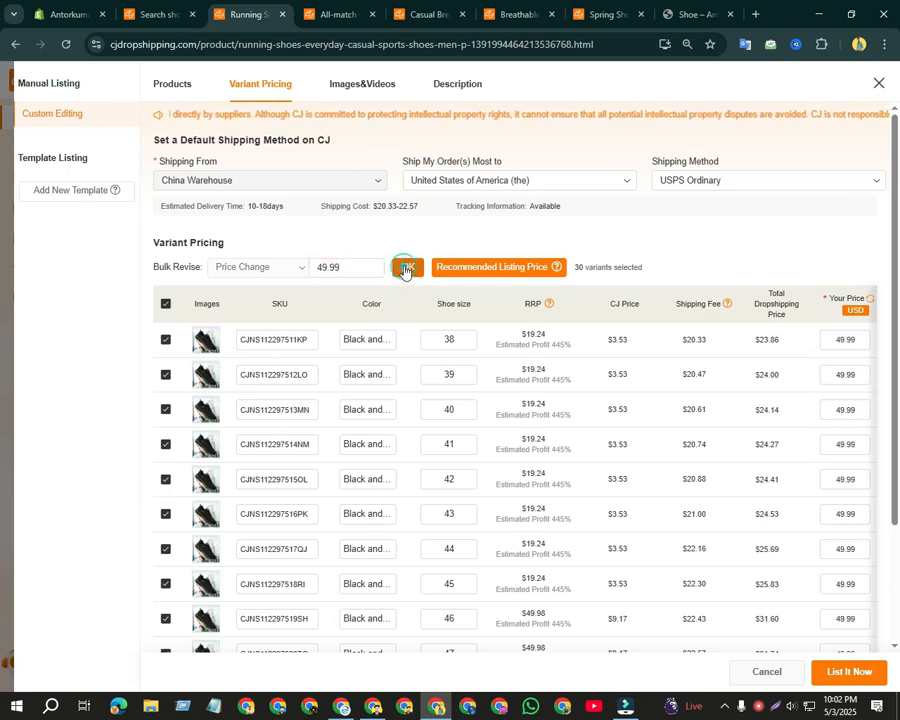
{"action": "left_click", "coordinate": [716, 232]}
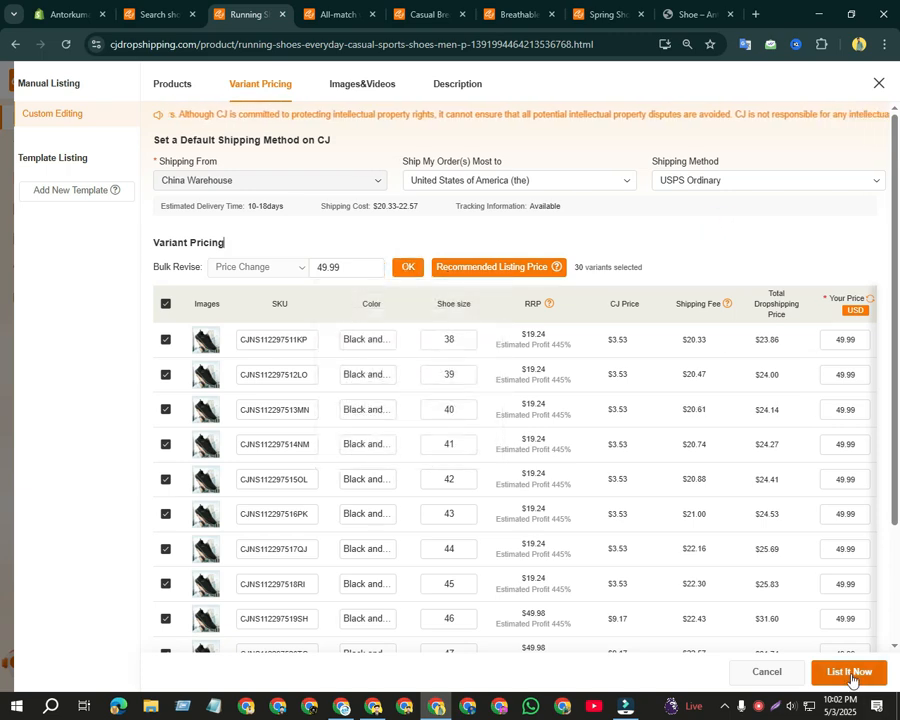
Make the hand-held black shoe the running shoes listing's cover image by toggling the selection of the black-and-red shoe image.
{"action": "left_click", "coordinate": [379, 88]}
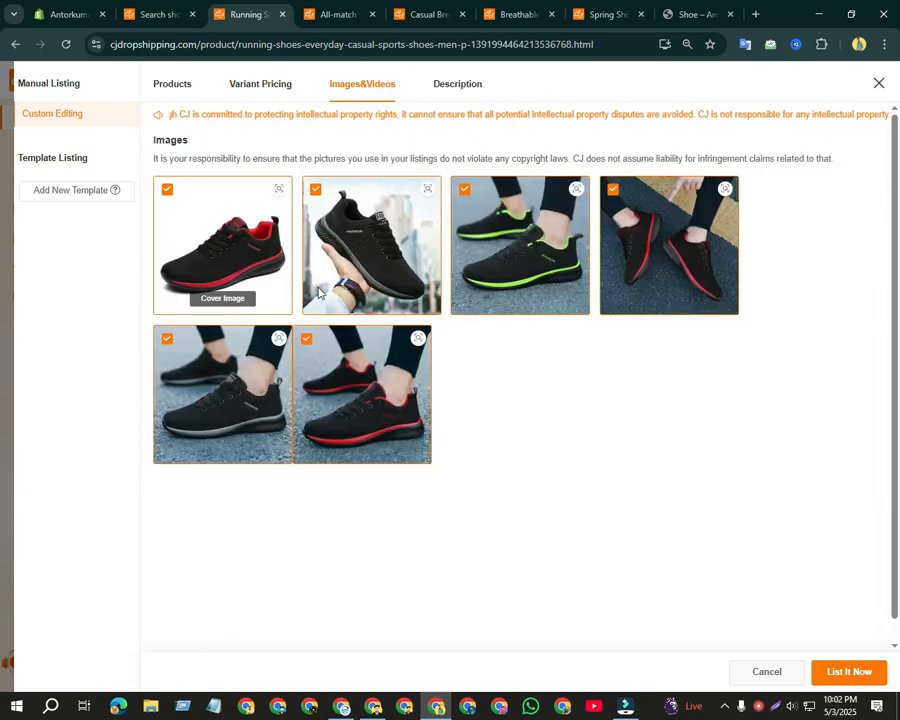
{"action": "left_click", "coordinate": [167, 190]}
{"action": "left_click", "coordinate": [386, 367]}
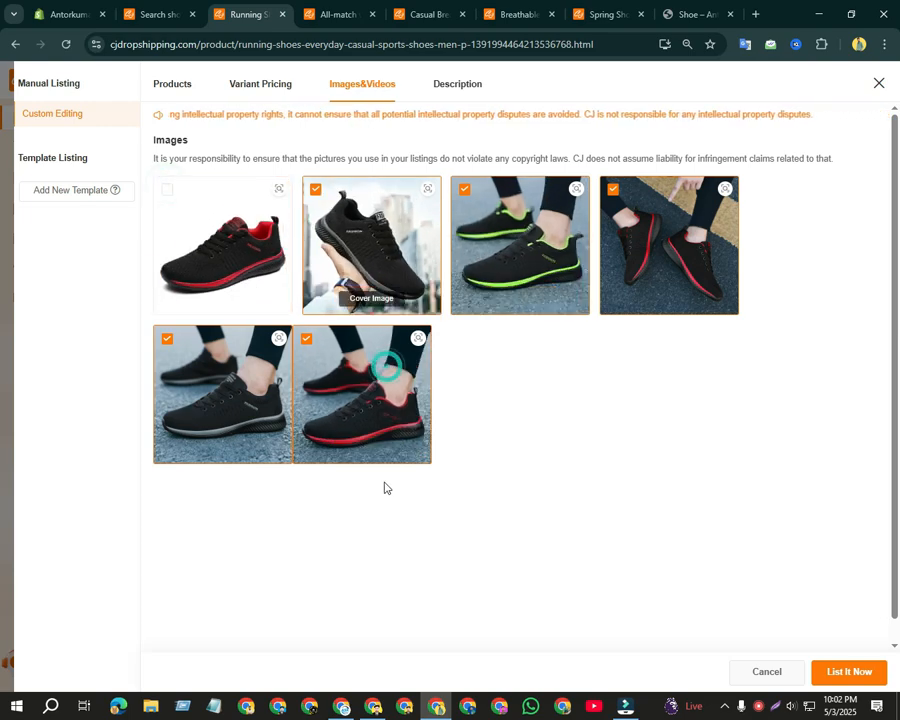
{"action": "left_click", "coordinate": [170, 186]}
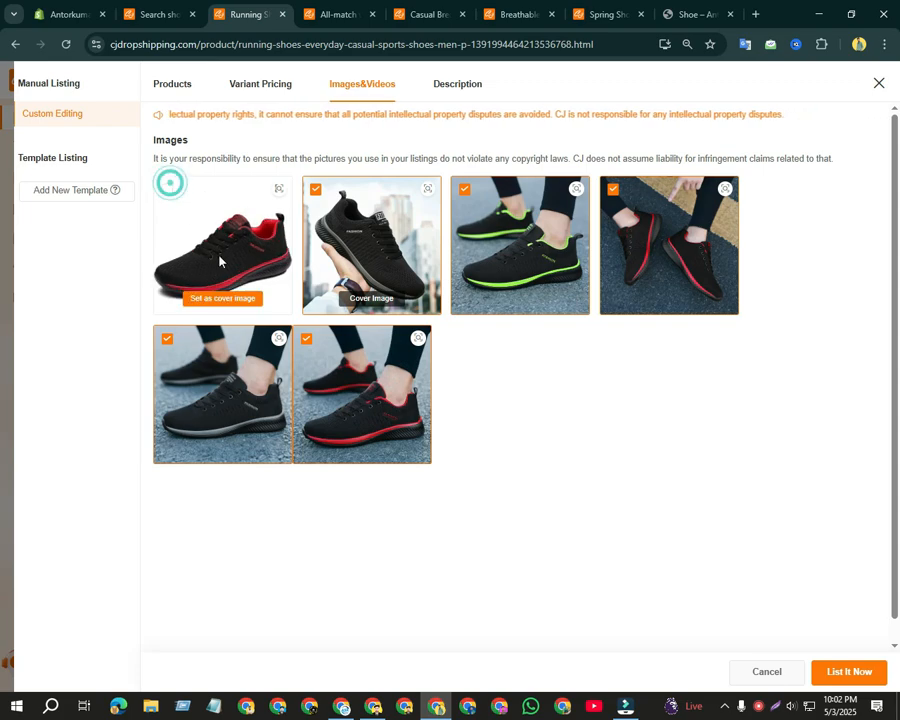
{"action": "left_click", "coordinate": [168, 190]}
Review the running shoes listing's description and publish the listing to the store.
{"action": "left_click", "coordinate": [449, 88]}
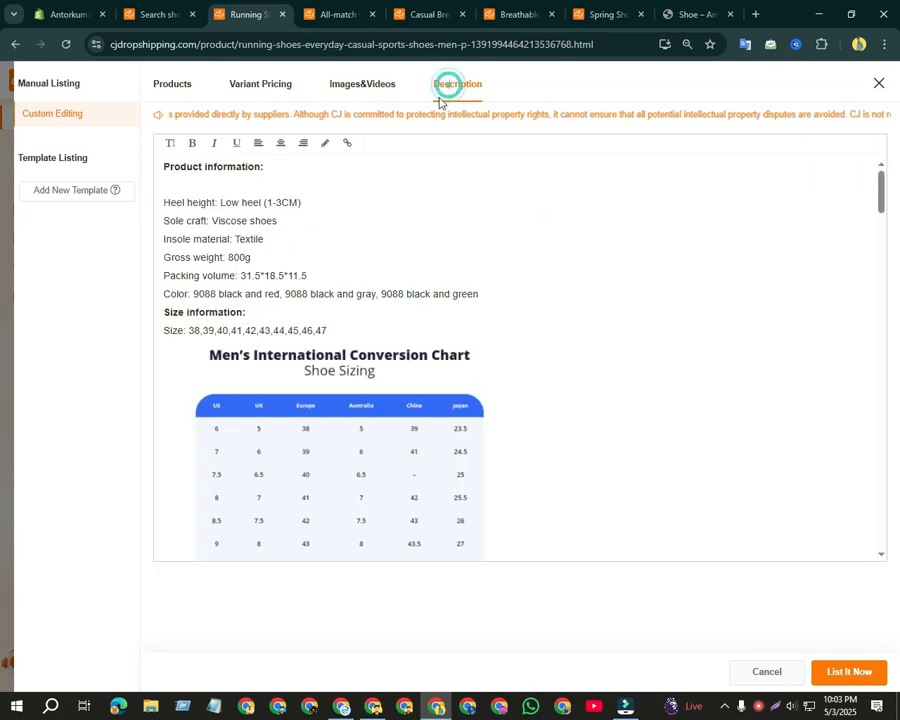
{"action": "scroll", "coordinate": [339, 470], "scroll_direction": "down", "scroll_amount": 5}
{"action": "scroll", "coordinate": [339, 470], "scroll_direction": "up", "scroll_amount": 5}
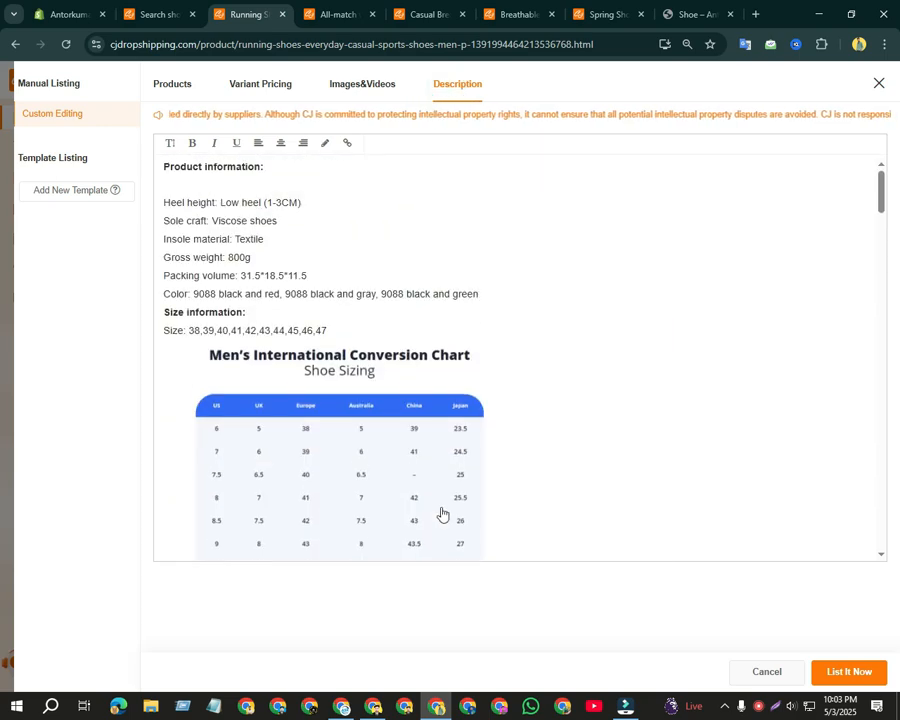
{"action": "left_click", "coordinate": [847, 673]}
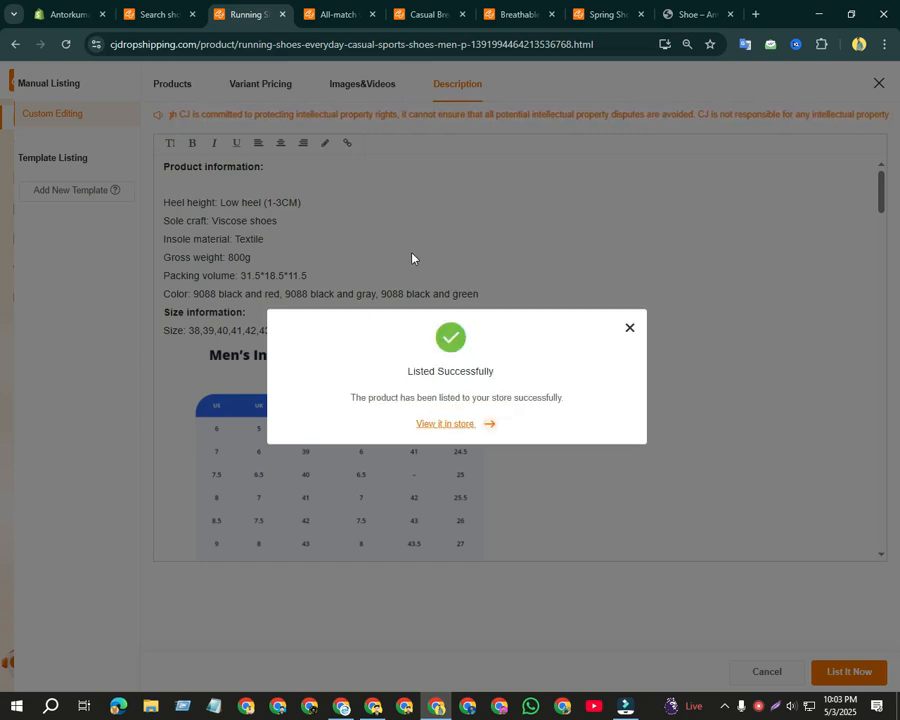
Refresh the storefront's Shoe collection to check for the running shoes and look through the T-Shart collection.
{"action": "left_click", "coordinate": [680, 14]}
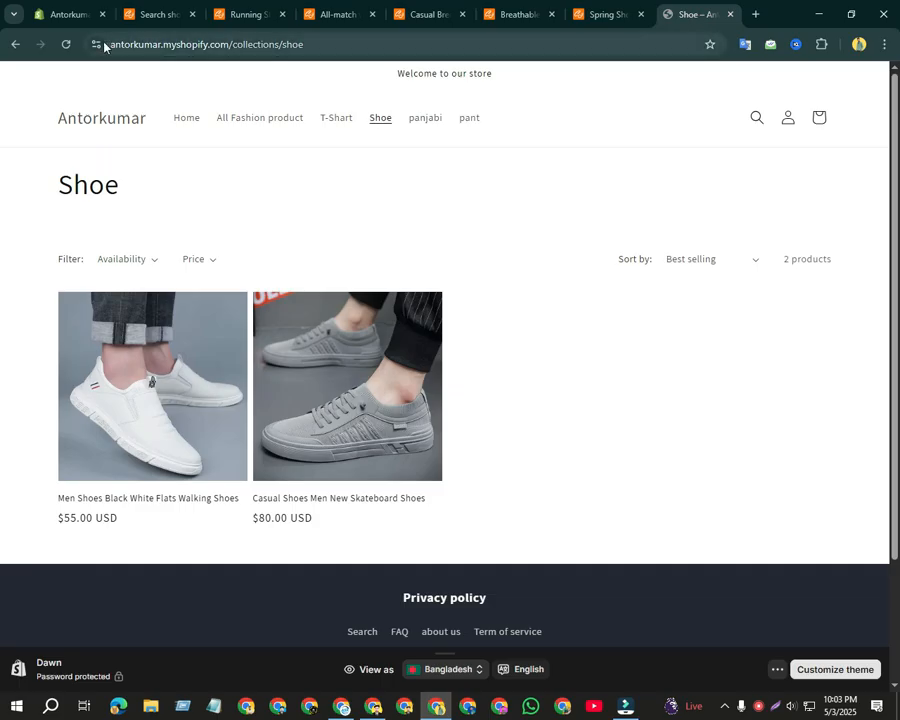
{"action": "left_click", "coordinate": [66, 44]}
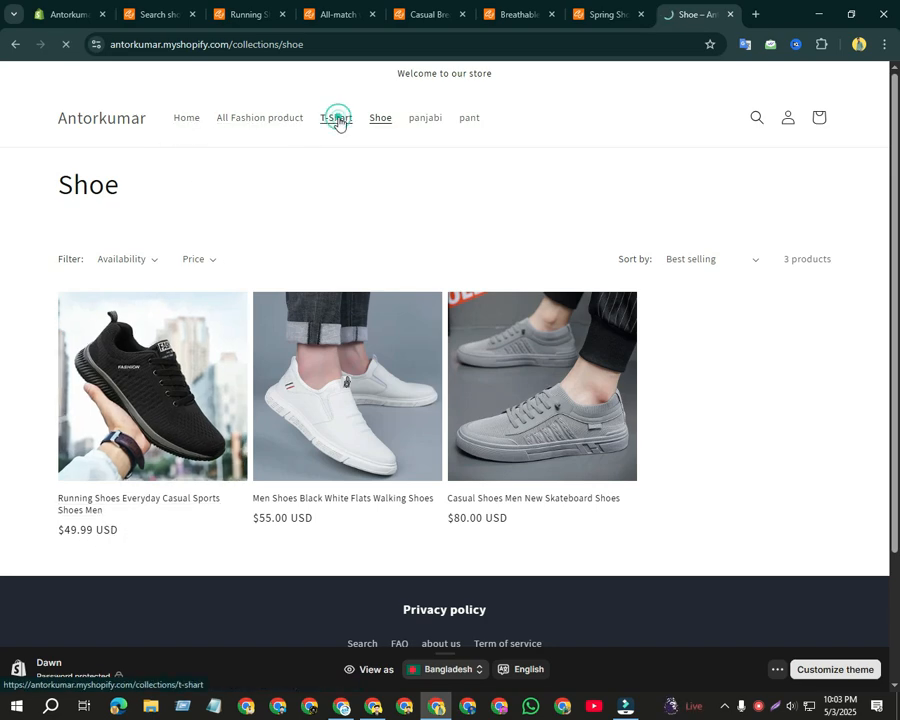
{"action": "scroll", "coordinate": [326, 371], "scroll_direction": "down", "scroll_amount": 3}
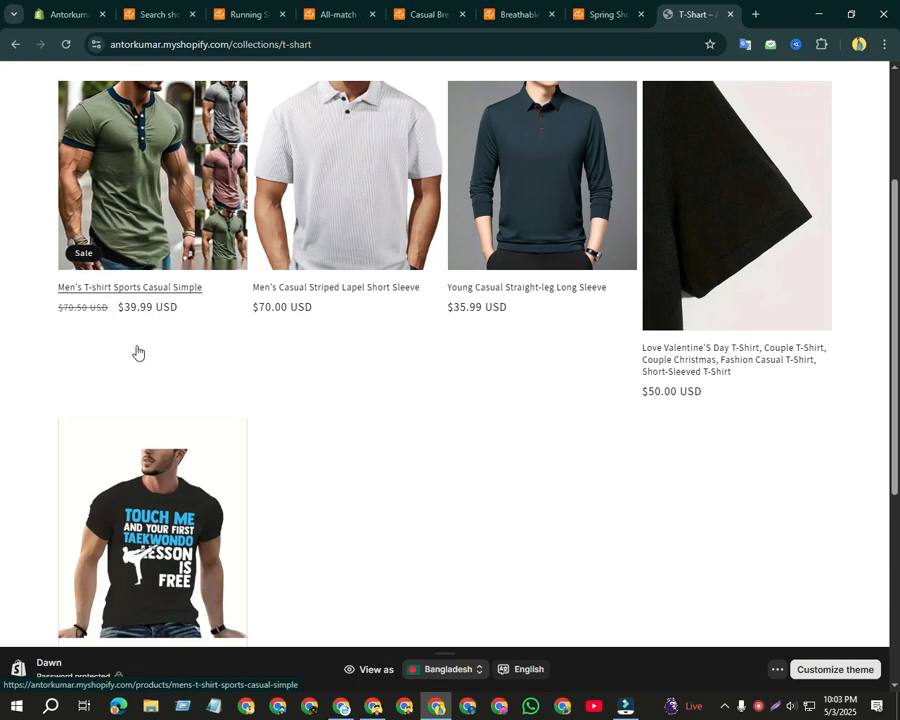
{"action": "scroll", "coordinate": [137, 346], "scroll_direction": "up", "scroll_amount": 2}
{"action": "scroll", "coordinate": [175, 402], "scroll_direction": "up", "scroll_amount": 1}
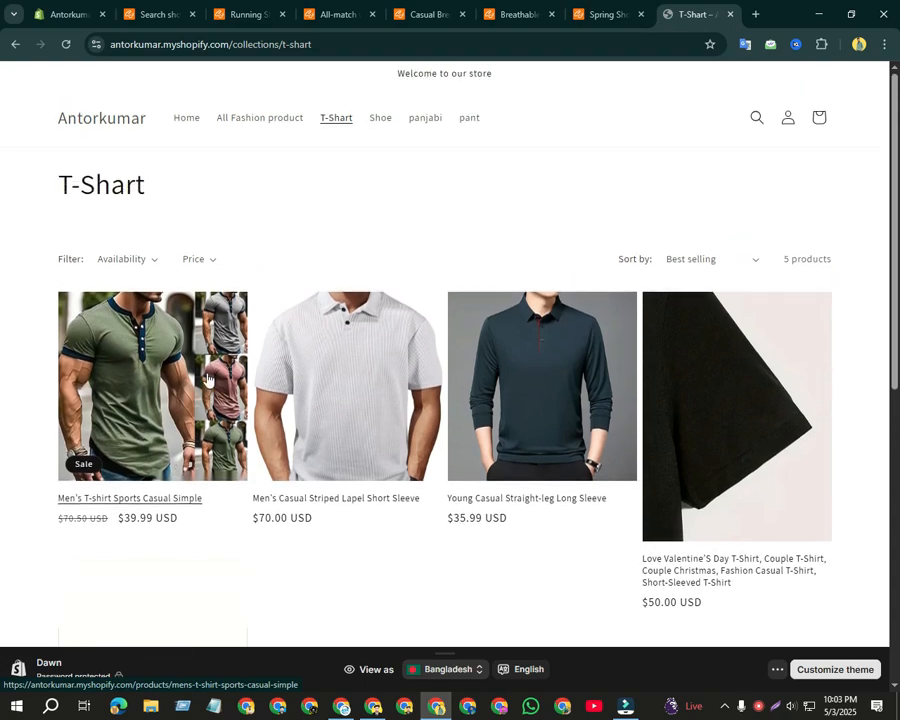
Open the Running Shoes Everyday Casual Sports Shoes Men product in the Shopify admin and review its media, type and collection.
{"action": "left_click", "coordinate": [80, 16]}
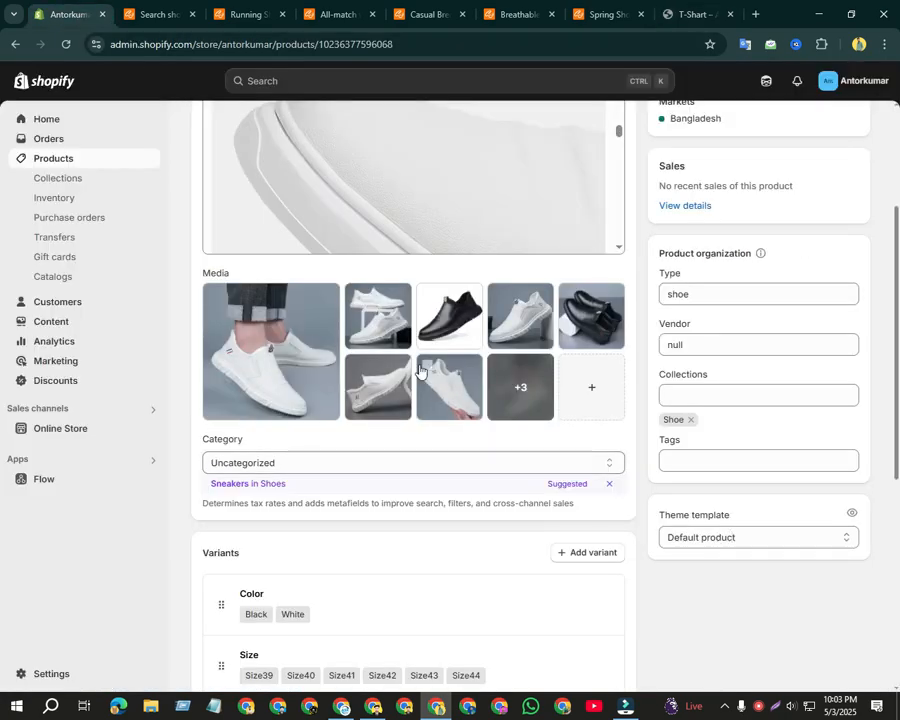
{"action": "scroll", "coordinate": [363, 527], "scroll_direction": "up", "scroll_amount": 3}
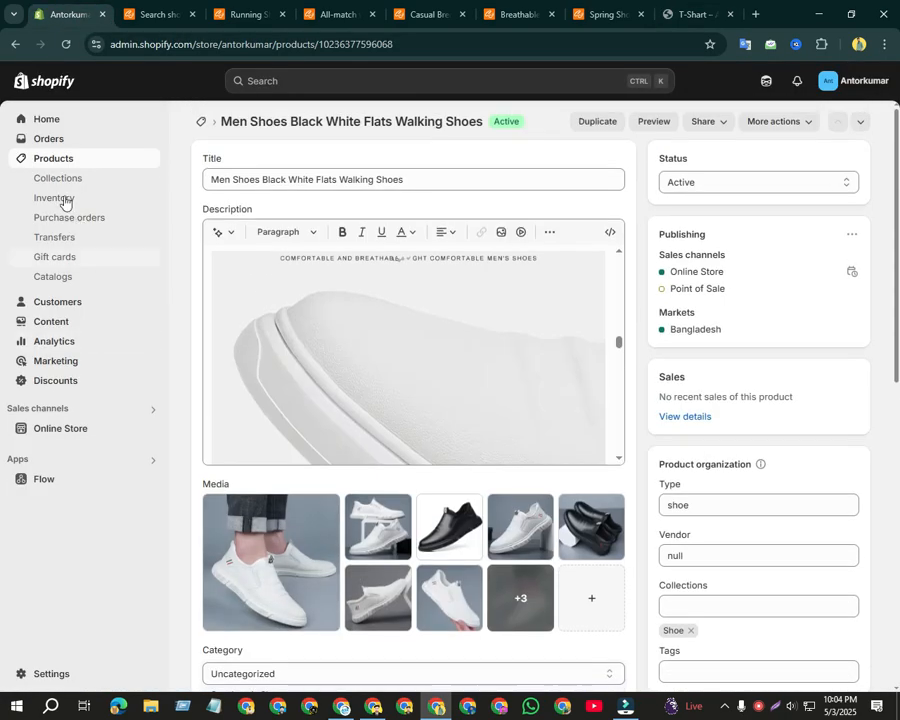
{"action": "left_click", "coordinate": [52, 159]}
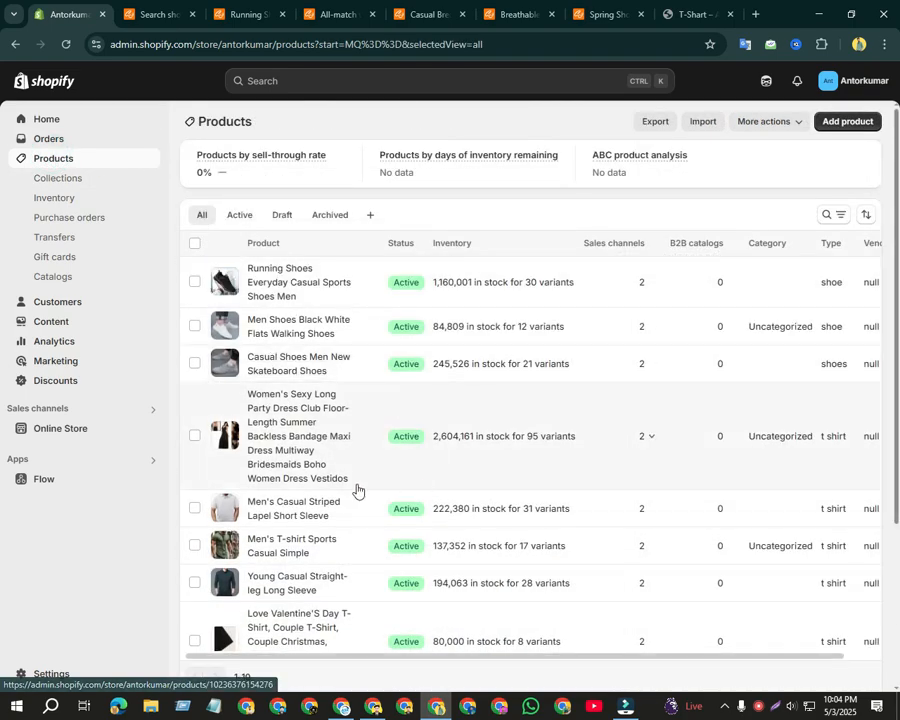
{"action": "left_click", "coordinate": [300, 280]}
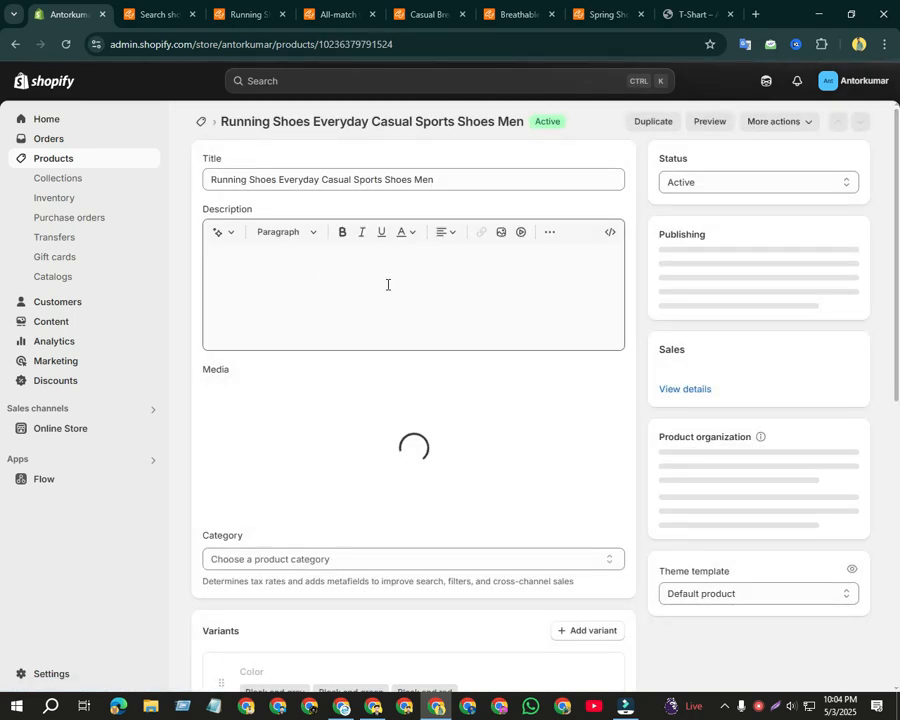
{"action": "scroll", "coordinate": [401, 370], "scroll_direction": "down", "scroll_amount": 5}
{"action": "scroll", "coordinate": [401, 370], "scroll_direction": "down", "scroll_amount": 6}
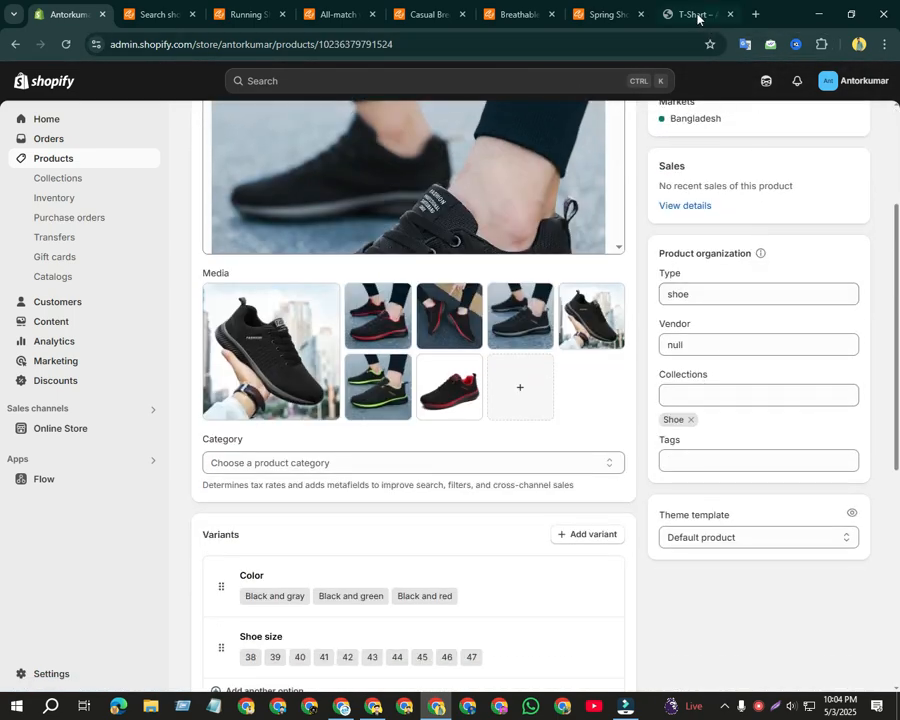
Compare the running shoes' price in the storefront's Shoe collection with the variant prices and availability in the Shopify admin.
{"action": "left_click", "coordinate": [698, 16]}
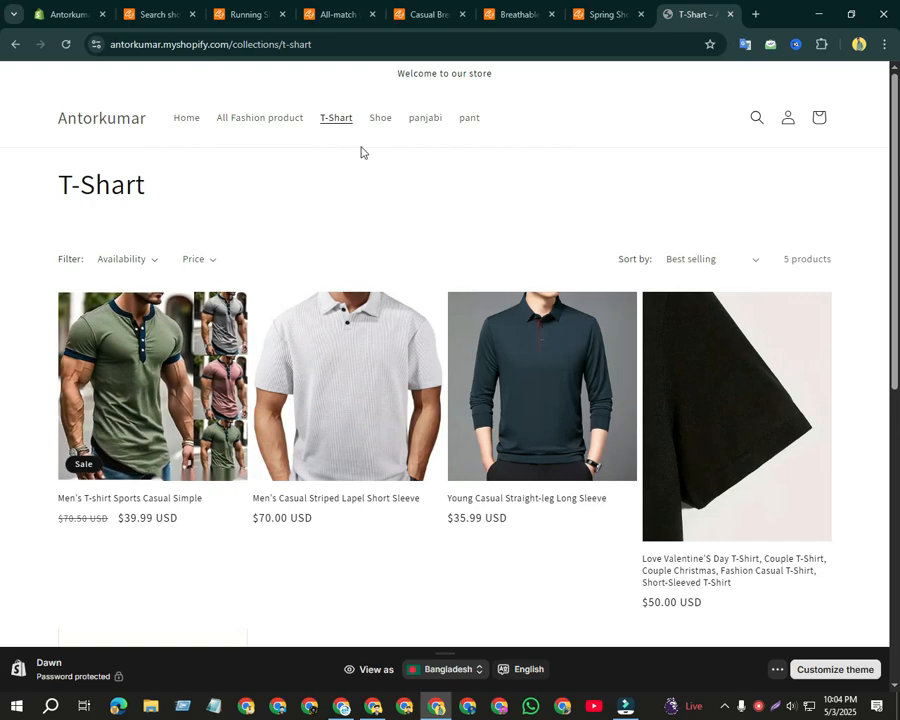
{"action": "left_click", "coordinate": [381, 117]}
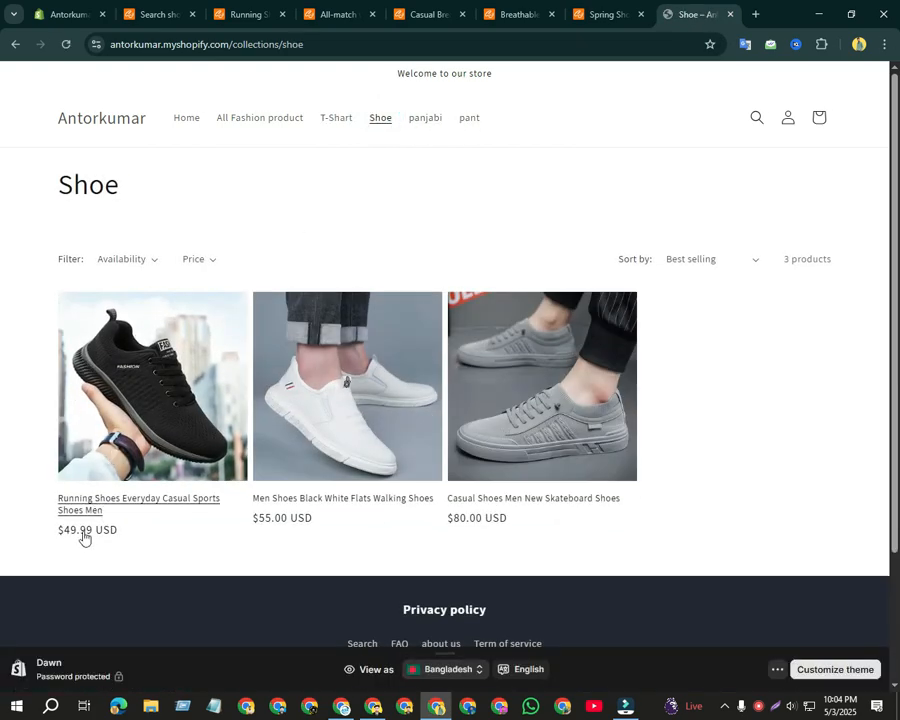
{"action": "left_click", "coordinate": [86, 10]}
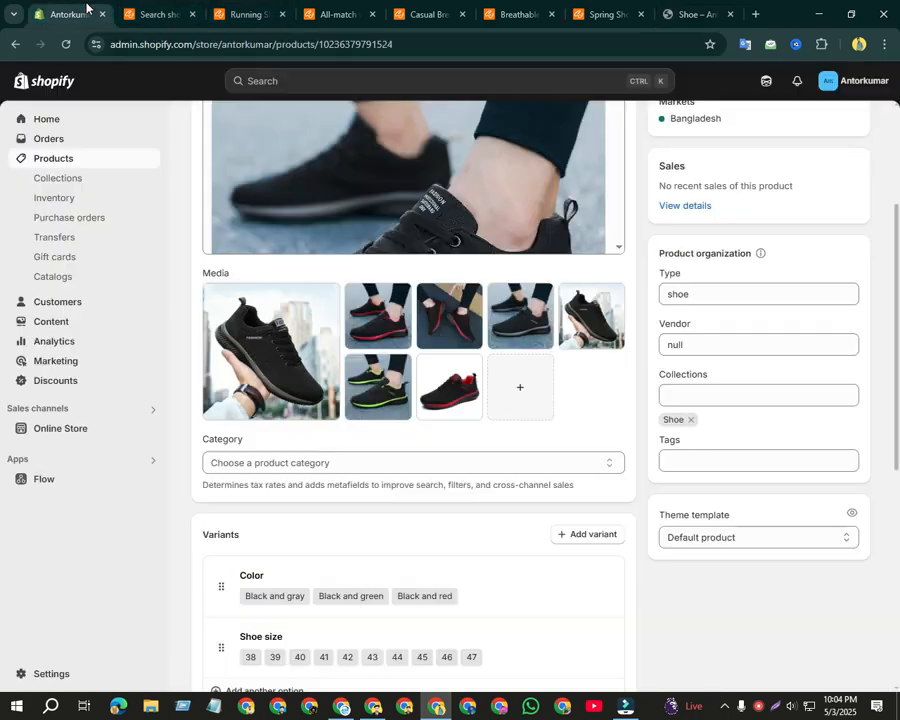
{"action": "scroll", "coordinate": [675, 396], "scroll_direction": "down", "scroll_amount": 5}
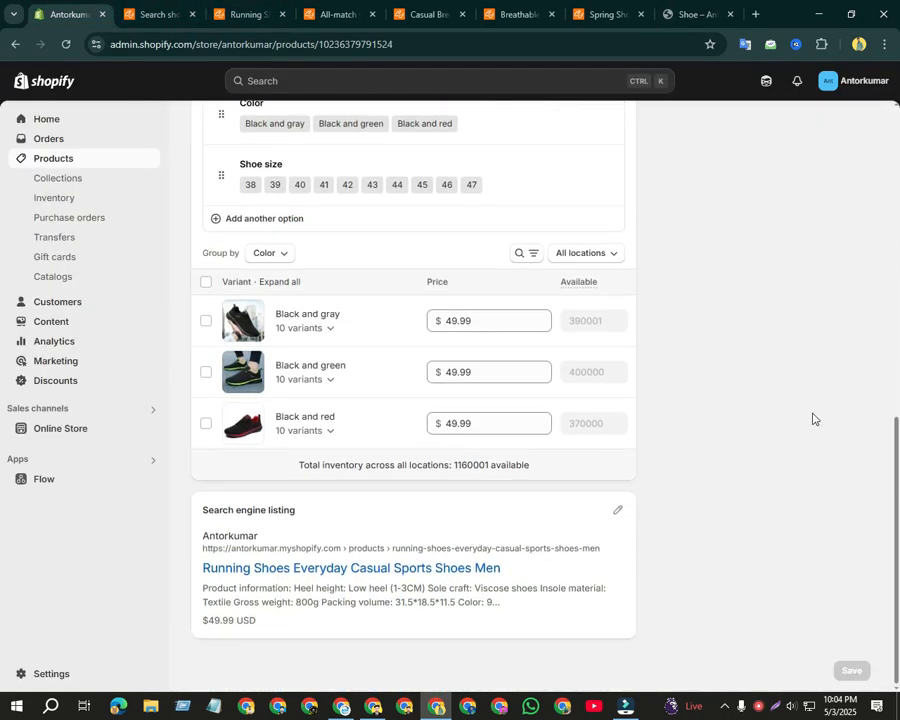
{"action": "left_click", "coordinate": [604, 260]}
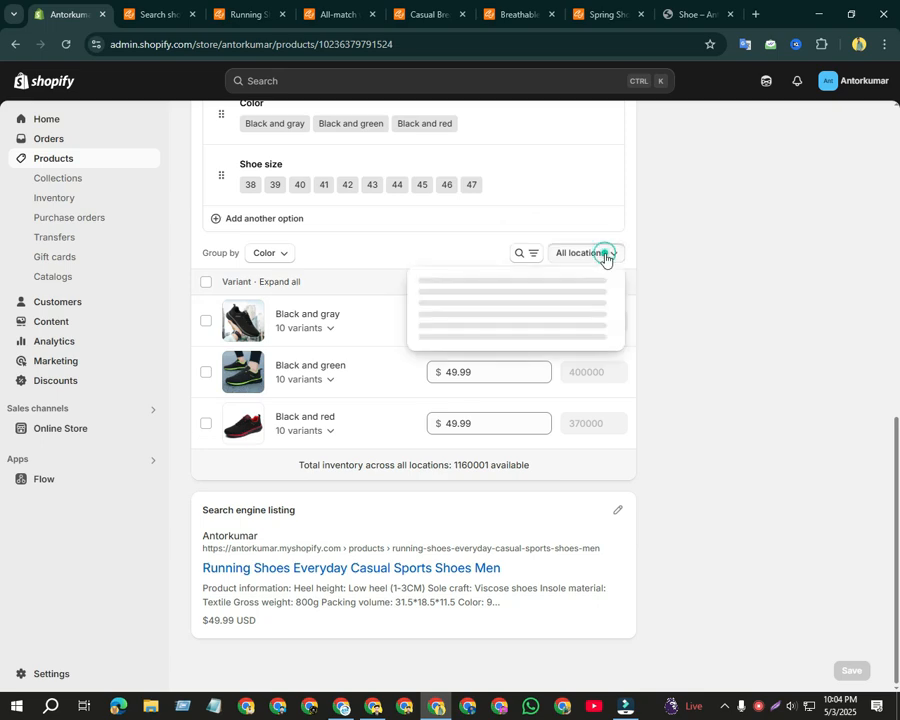
{"action": "left_click", "coordinate": [699, 318]}
{"action": "left_click", "coordinate": [529, 258]}
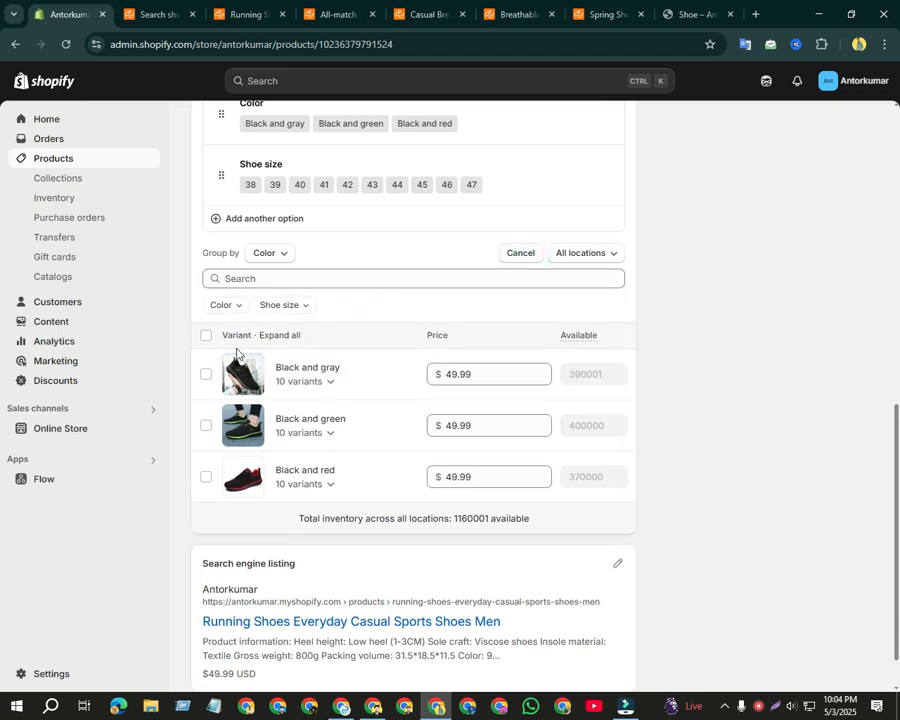
{"action": "mouse_move", "coordinate": [577, 341]}
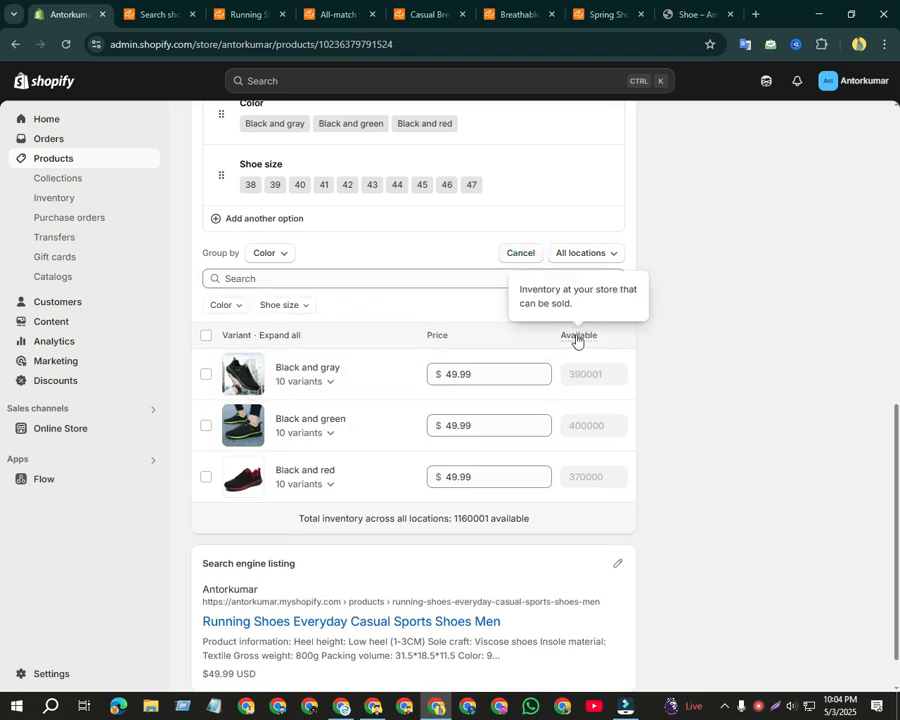
Examine the running shoes product page from its description and media down to the variants and search engine listing.
{"action": "scroll", "coordinate": [364, 332], "scroll_direction": "up", "scroll_amount": 1}
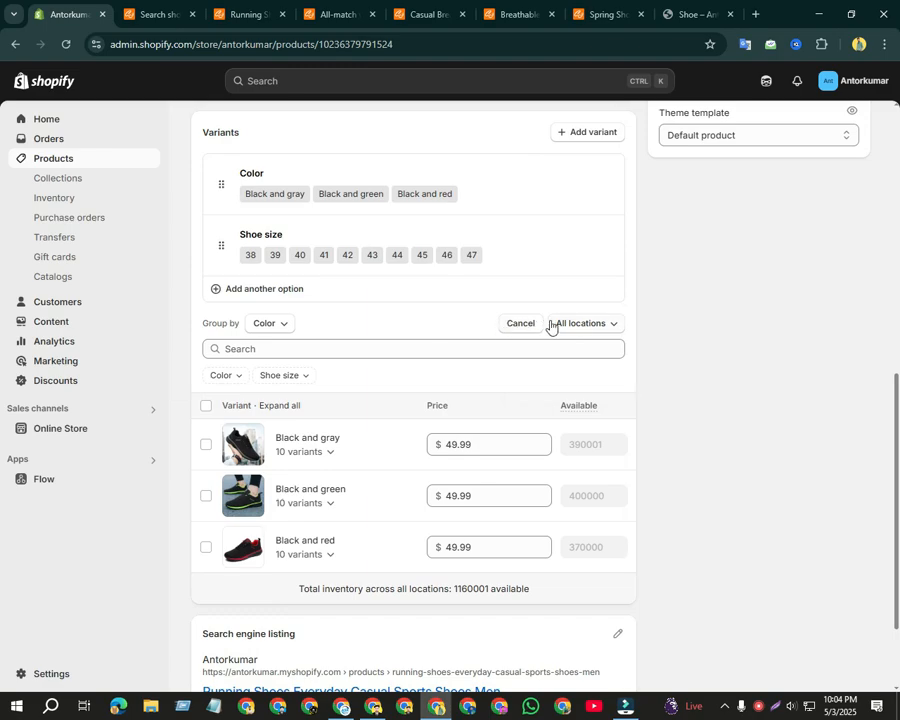
{"action": "scroll", "coordinate": [550, 327], "scroll_direction": "up", "scroll_amount": 5}
{"action": "scroll", "coordinate": [612, 440], "scroll_direction": "down", "scroll_amount": 2}
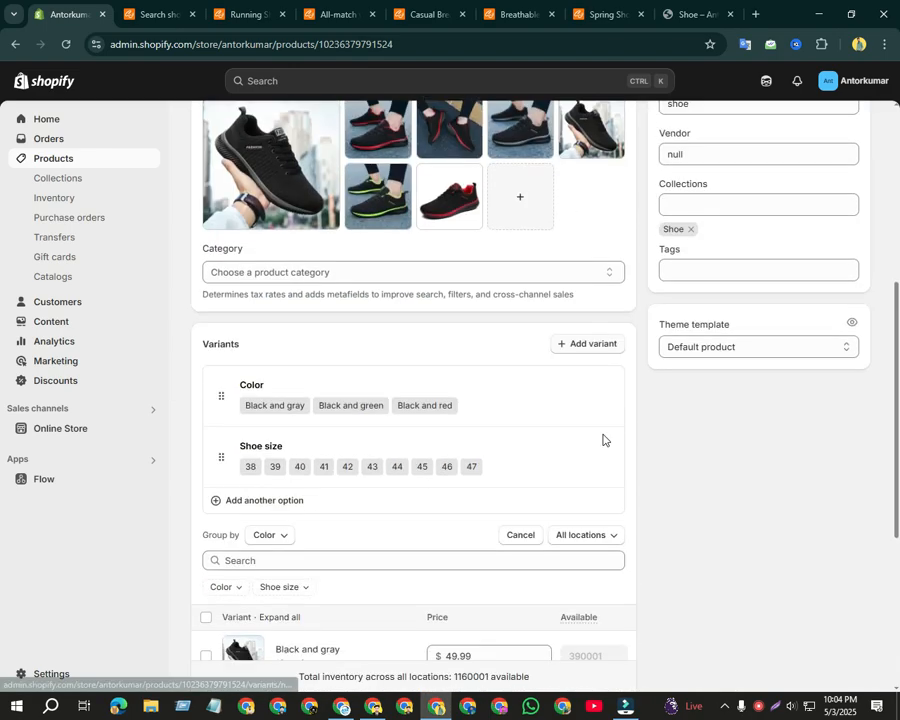
{"action": "scroll", "coordinate": [538, 426], "scroll_direction": "up", "scroll_amount": 5}
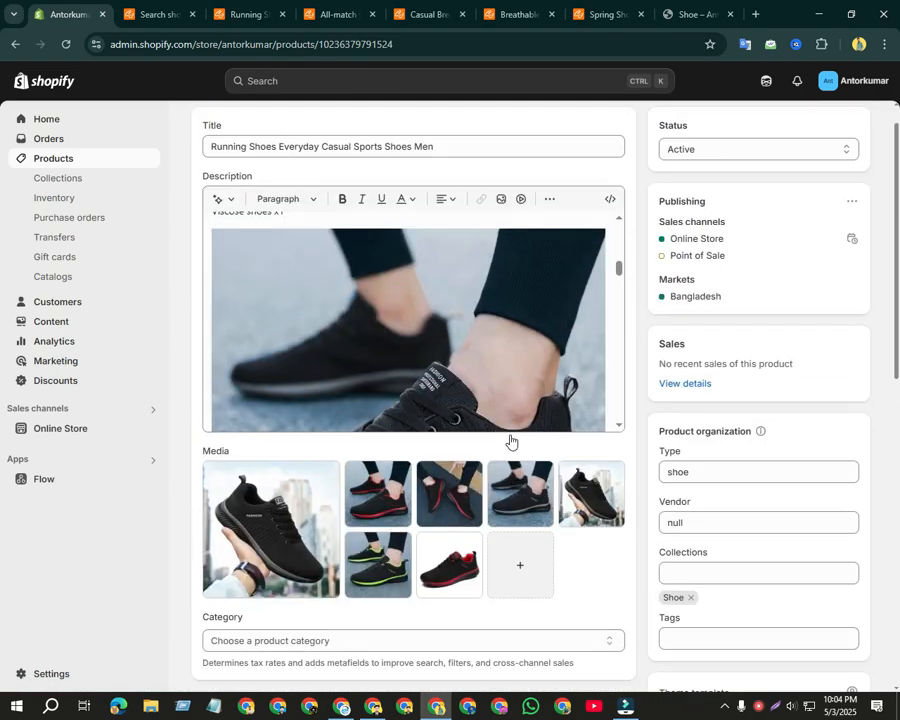
{"action": "scroll", "coordinate": [509, 432], "scroll_direction": "down", "scroll_amount": 4}
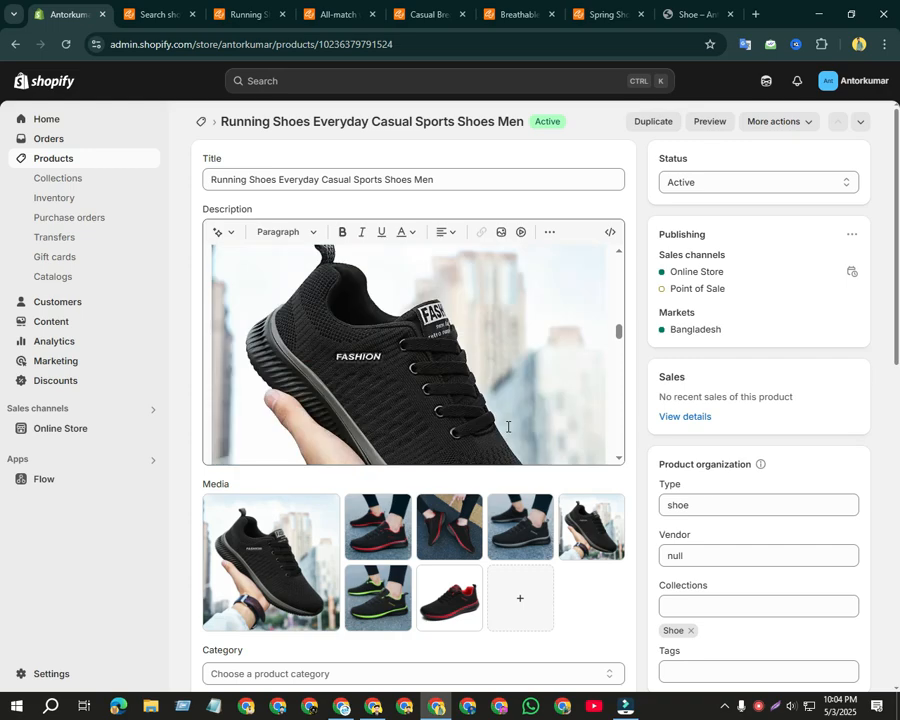
{"action": "scroll", "coordinate": [690, 460], "scroll_direction": "down", "scroll_amount": 10}
{"action": "scroll", "coordinate": [650, 440], "scroll_direction": "up", "scroll_amount": 3}
{"action": "scroll", "coordinate": [640, 400], "scroll_direction": "down", "scroll_amount": 3}
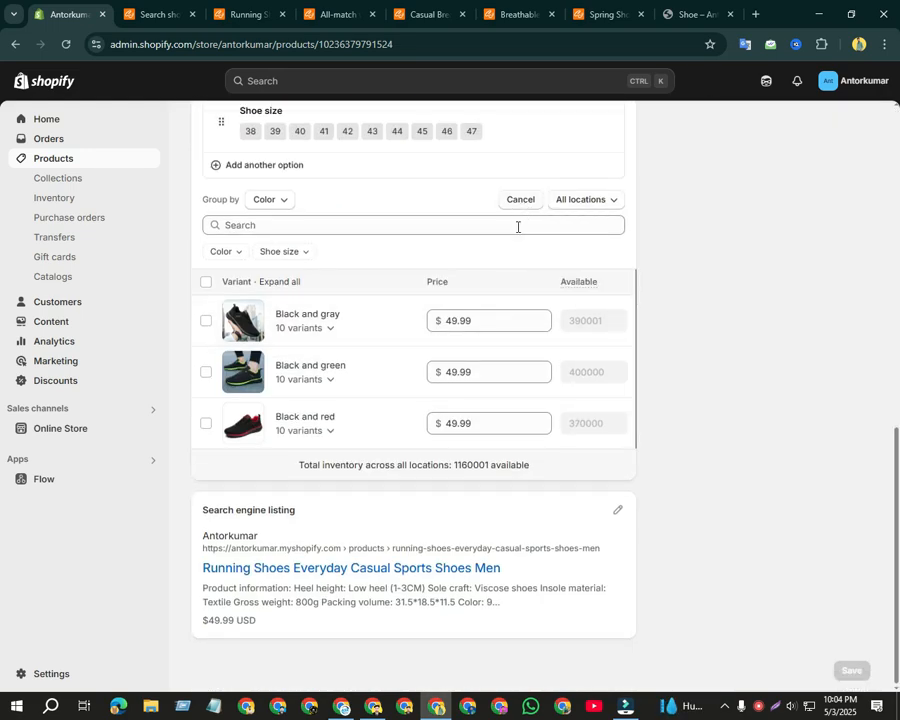
Select all 30 running shoes variants and open them in the bulk editor to view their prices, SKUs and availability.
{"action": "left_click", "coordinate": [580, 288]}
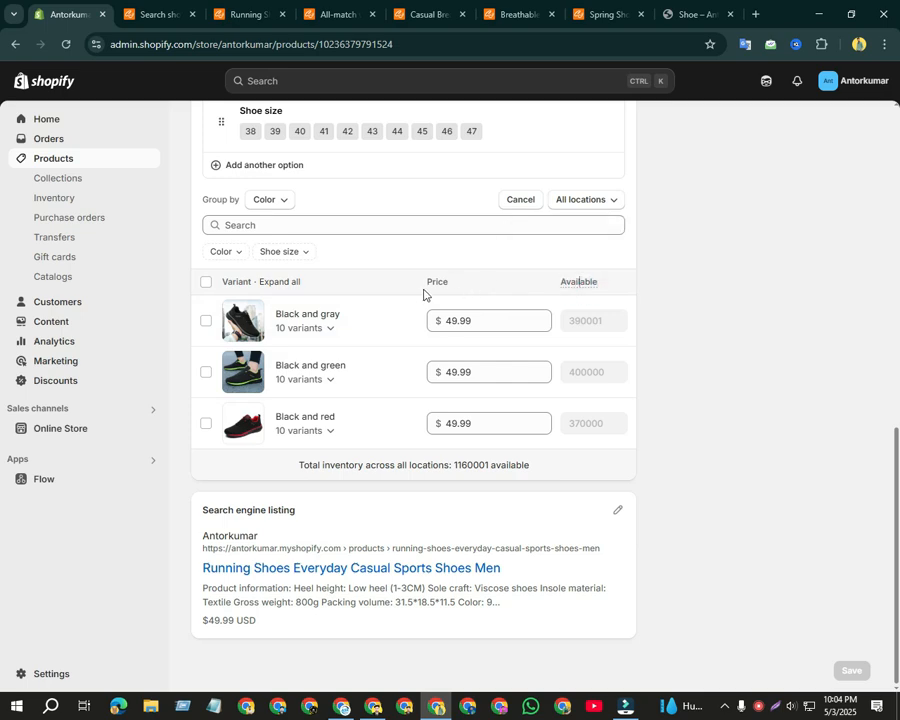
{"action": "left_click", "coordinate": [206, 283]}
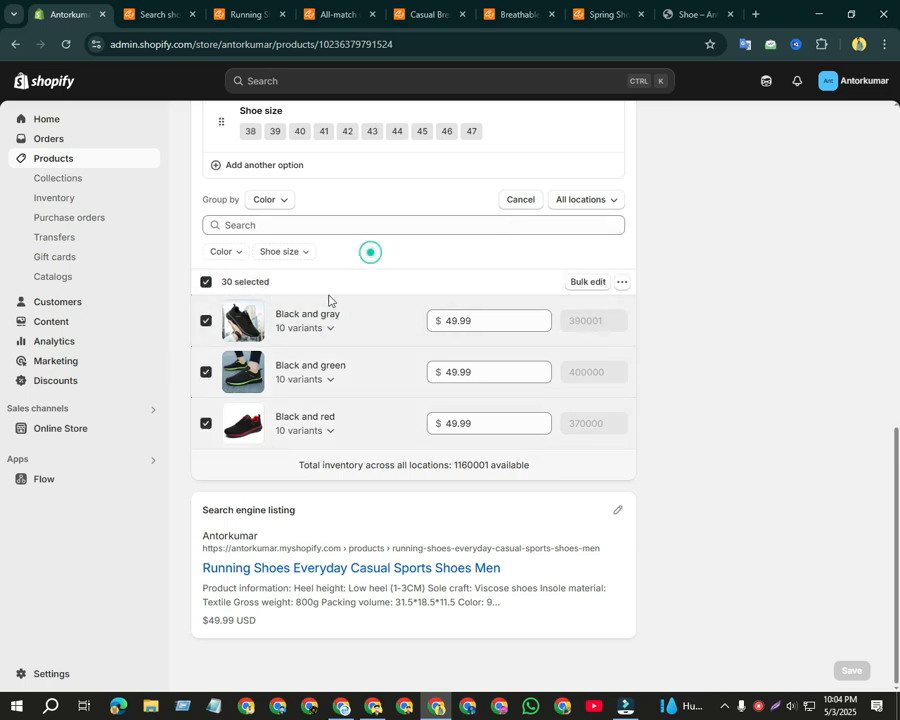
{"action": "left_click", "coordinate": [206, 320]}
{"action": "left_click", "coordinate": [206, 372]}
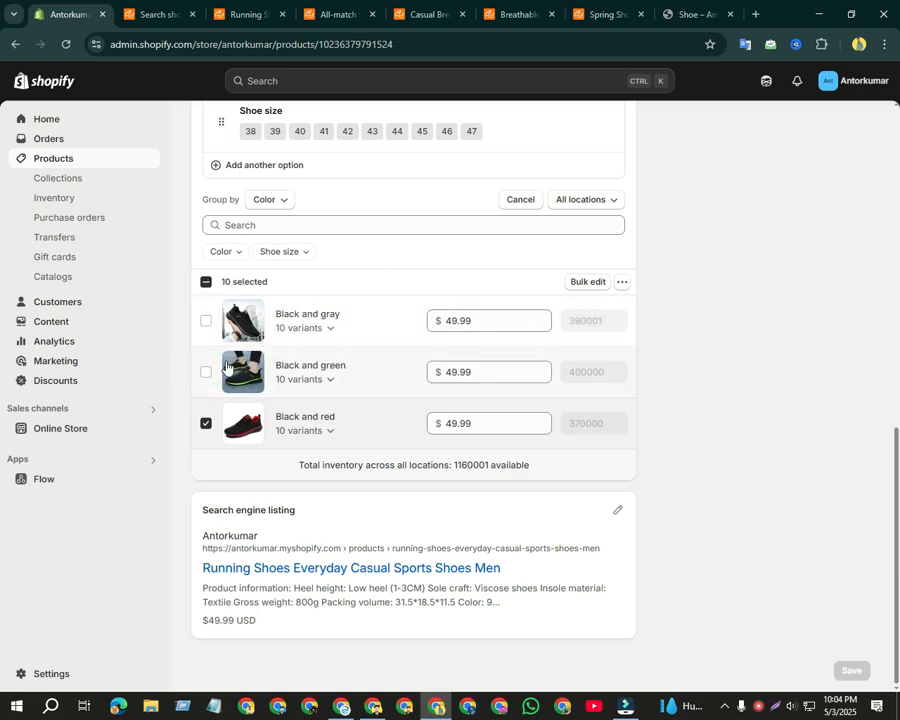
{"action": "left_click", "coordinate": [206, 282]}
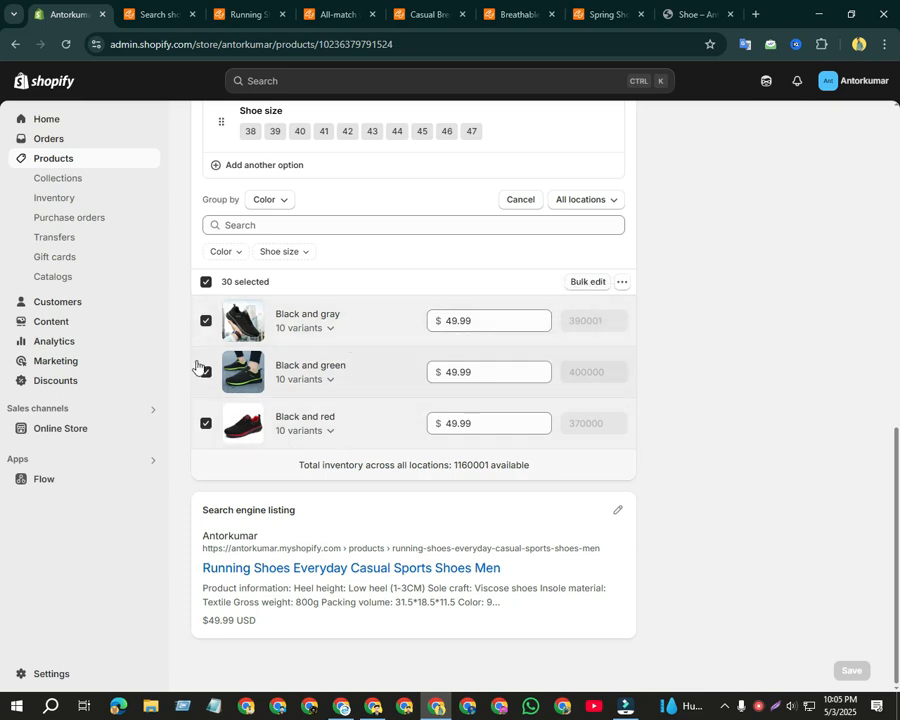
{"action": "left_click", "coordinate": [589, 284]}
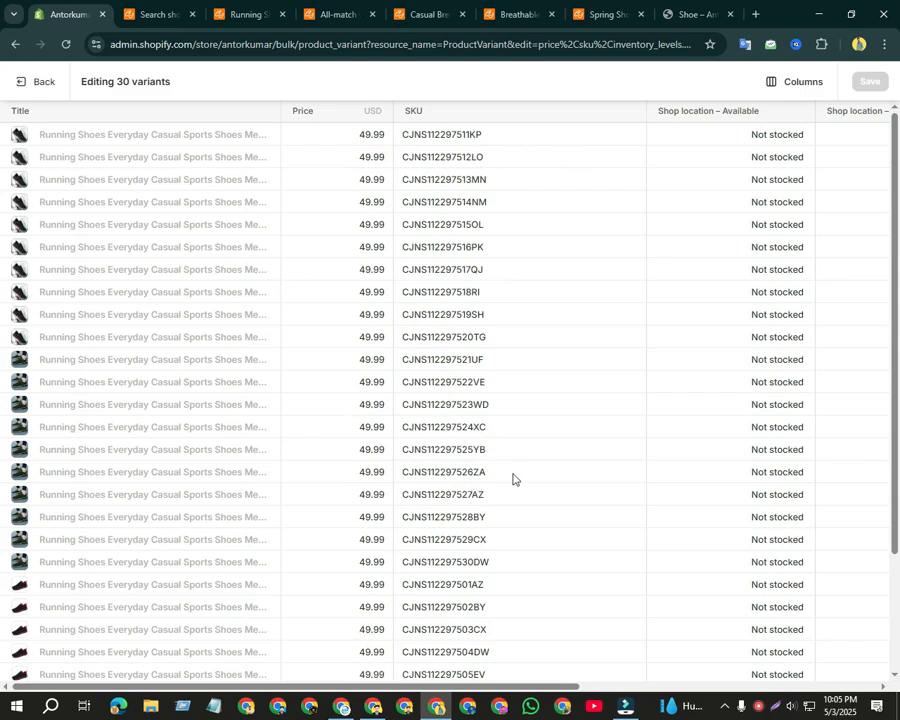
Check the storefront's Shoe and All Fashion product collections and the product section of the home page.
{"action": "left_click", "coordinate": [669, 18]}
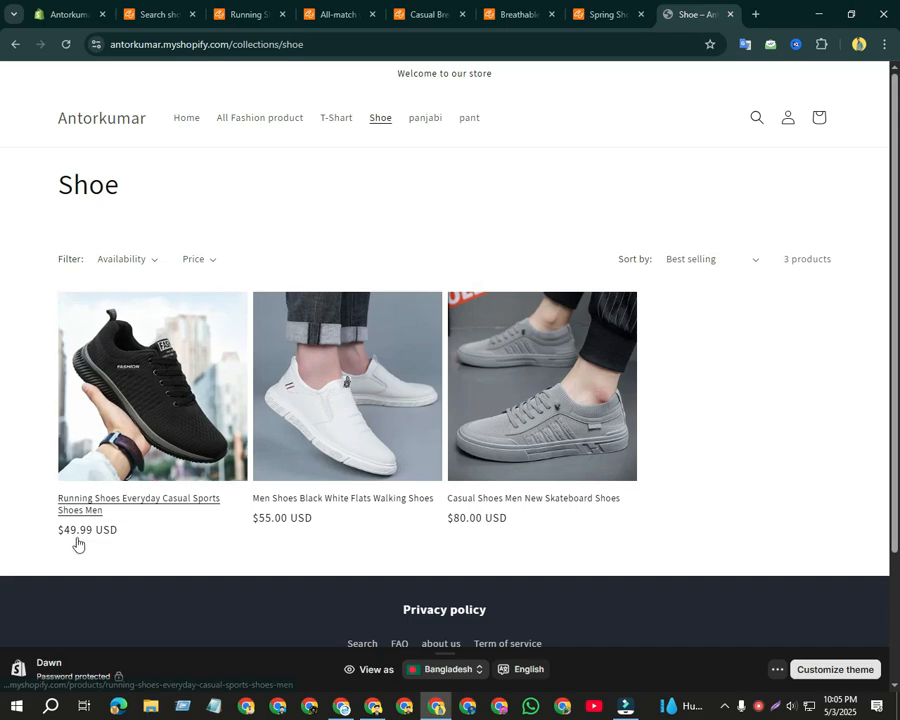
{"action": "left_click", "coordinate": [230, 119]}
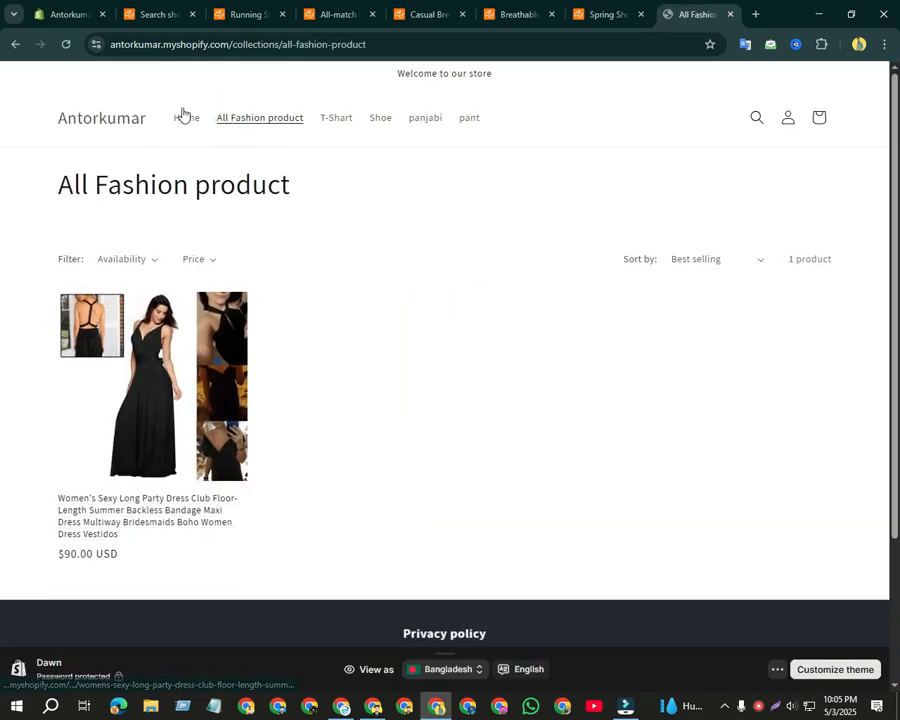
{"action": "left_click", "coordinate": [187, 119]}
{"action": "scroll", "coordinate": [260, 300], "scroll_direction": "down", "scroll_amount": 10}
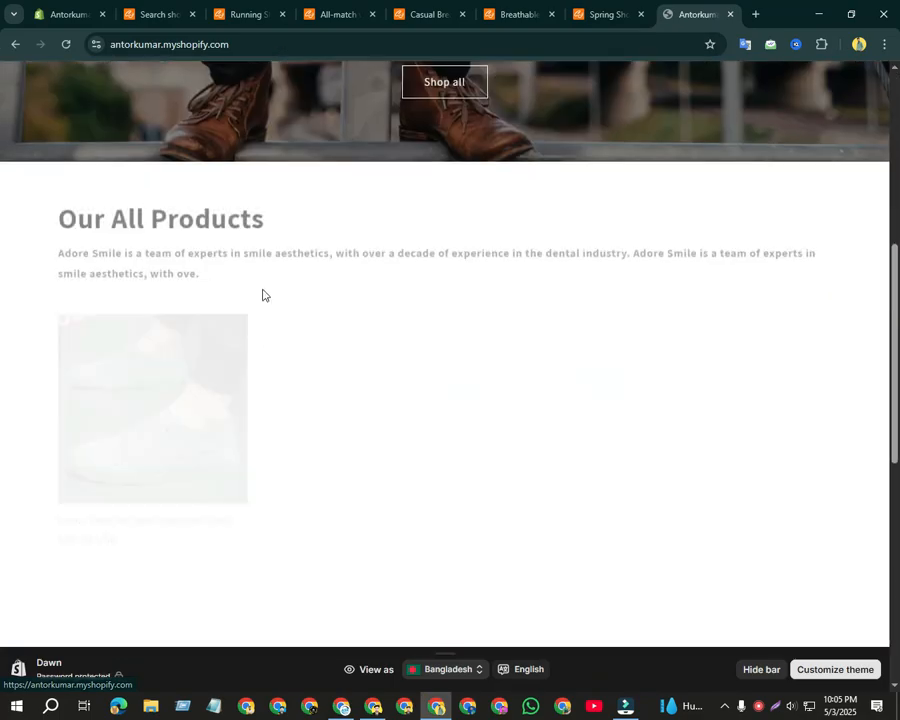
Return to the admin's bulk editor for the 30 running shoes variants and add the Compare-at price column.
{"action": "scroll", "coordinate": [236, 298], "scroll_direction": "down", "scroll_amount": 2}
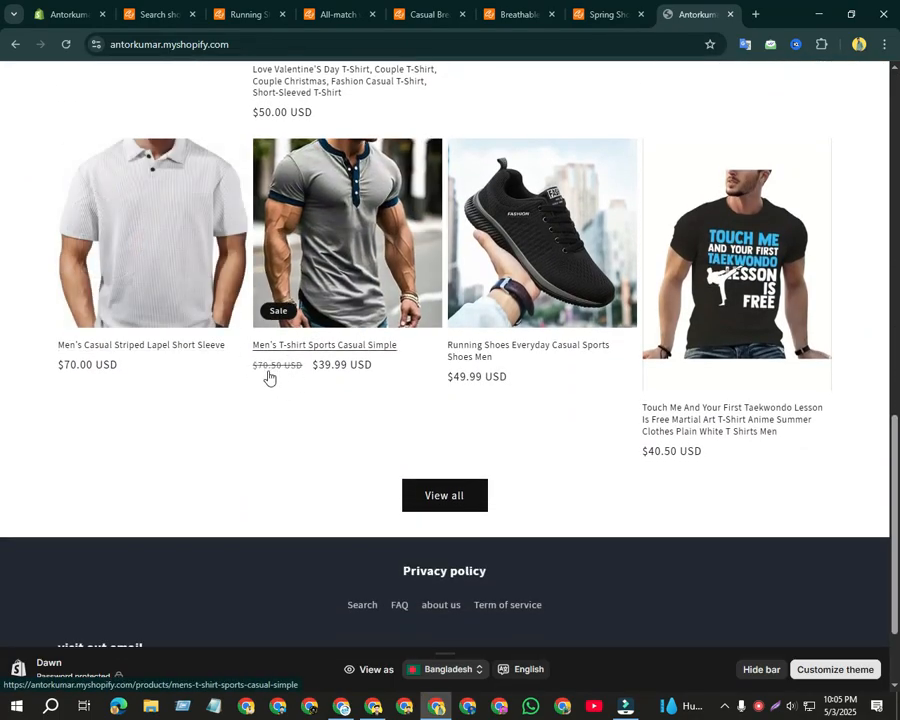
{"action": "left_click", "coordinate": [80, 18]}
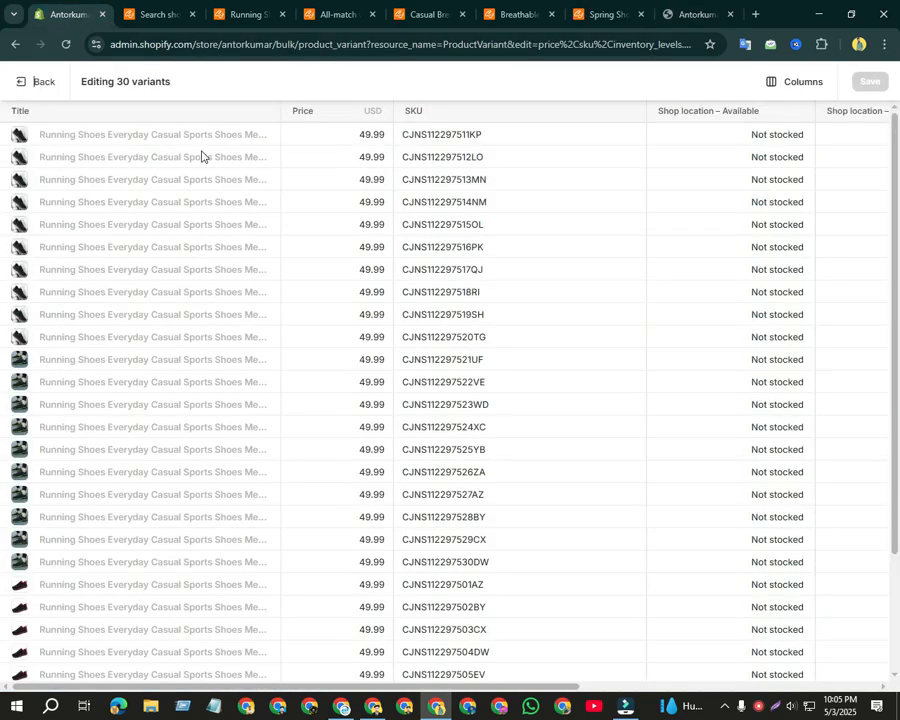
{"action": "left_click", "coordinate": [790, 84]}
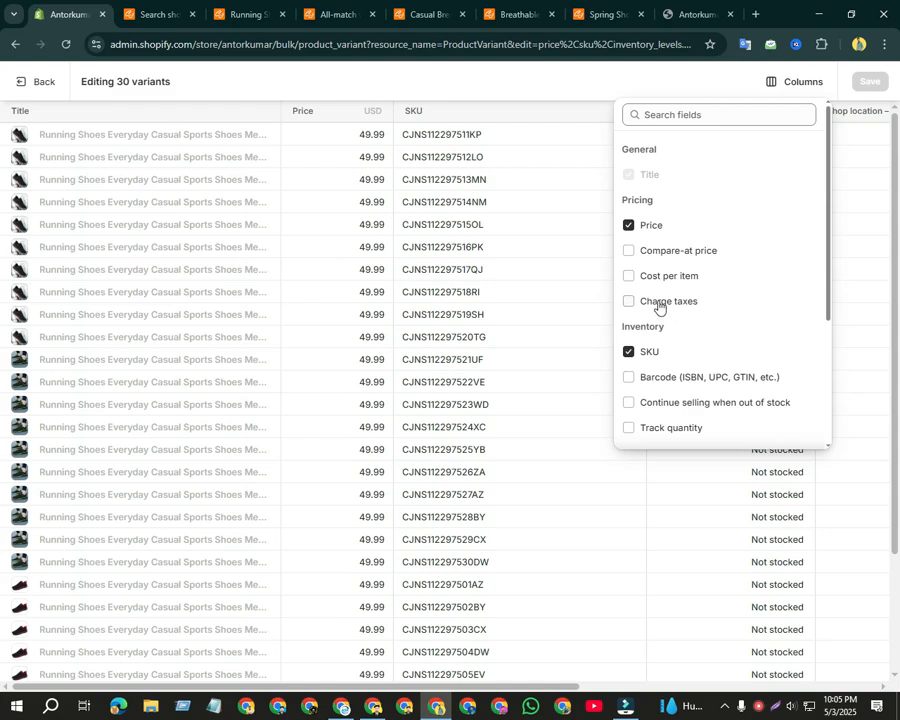
{"action": "scroll", "coordinate": [683, 285], "scroll_direction": "down", "scroll_amount": 3}
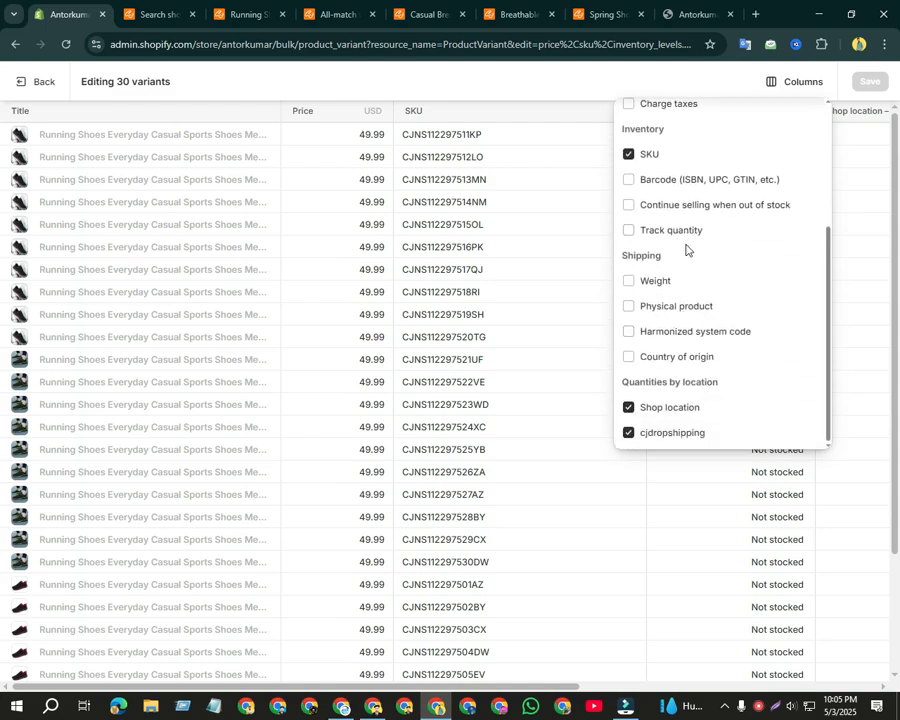
{"action": "scroll", "coordinate": [680, 405], "scroll_direction": "up", "scroll_amount": 3}
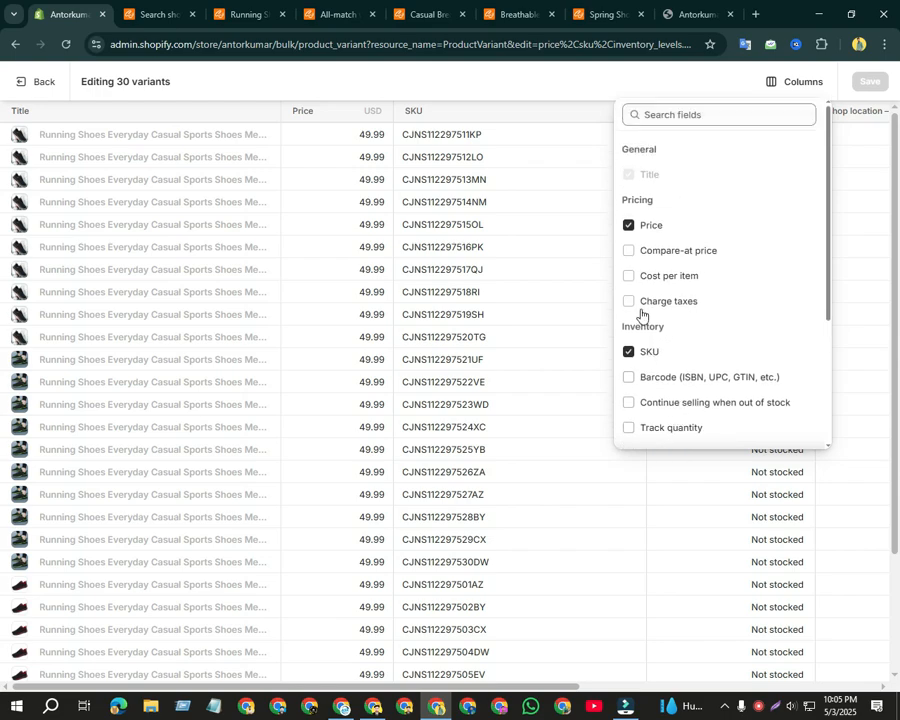
{"action": "left_click", "coordinate": [629, 302]}
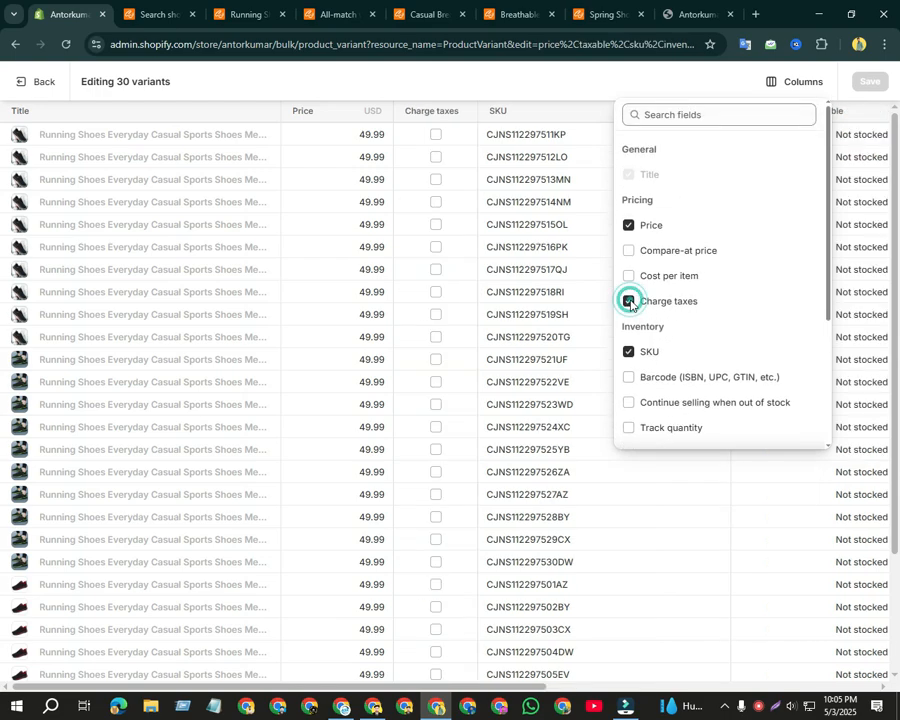
{"action": "left_click", "coordinate": [628, 277]}
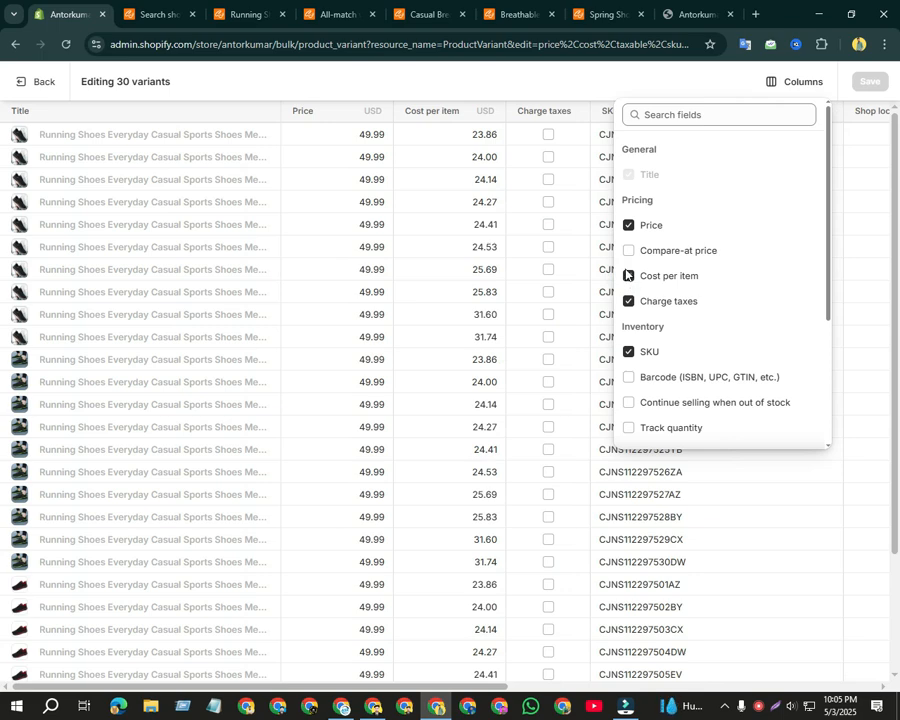
{"action": "left_click", "coordinate": [629, 251]}
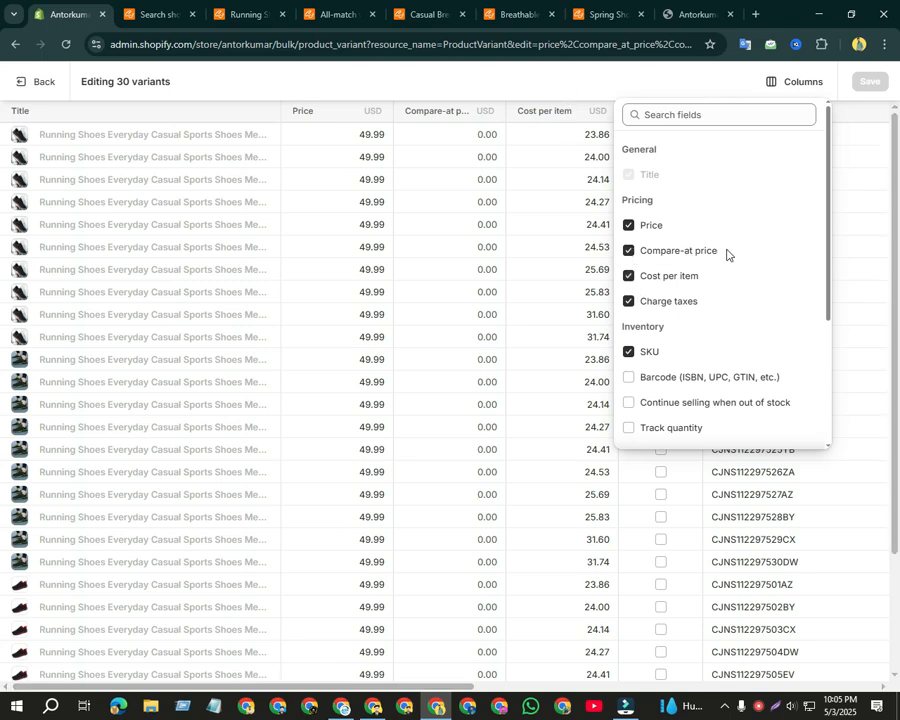
{"action": "left_click", "coordinate": [628, 301]}
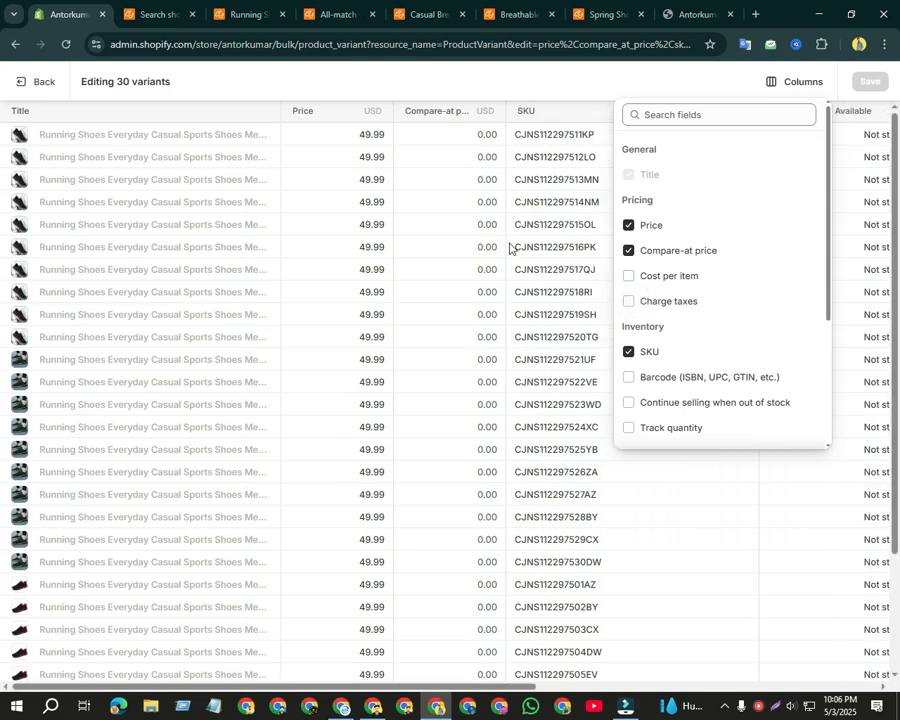
{"action": "left_click", "coordinate": [674, 80]}
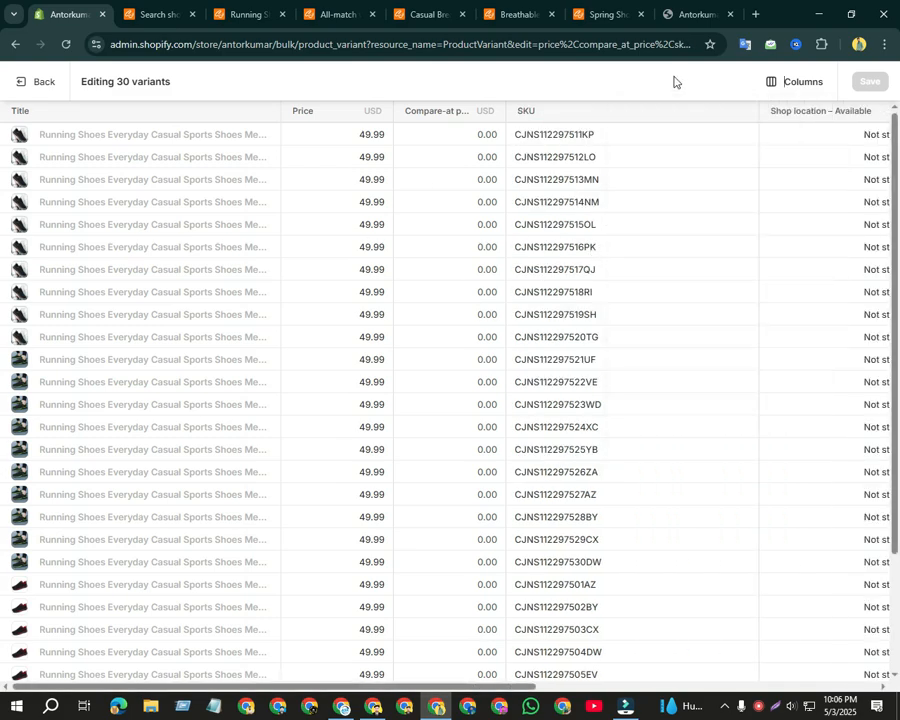
Set the compare-at price of all 30 running shoes variants to 92.99 USD and save the changes.
{"action": "left_click", "coordinate": [412, 131]}
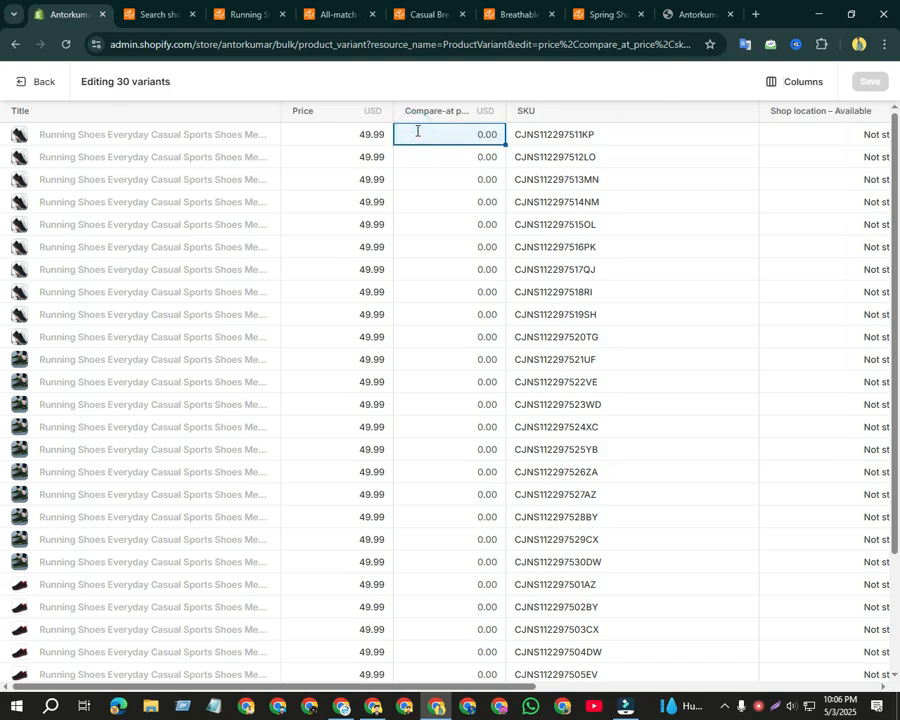
{"action": "type", "text": "92."}
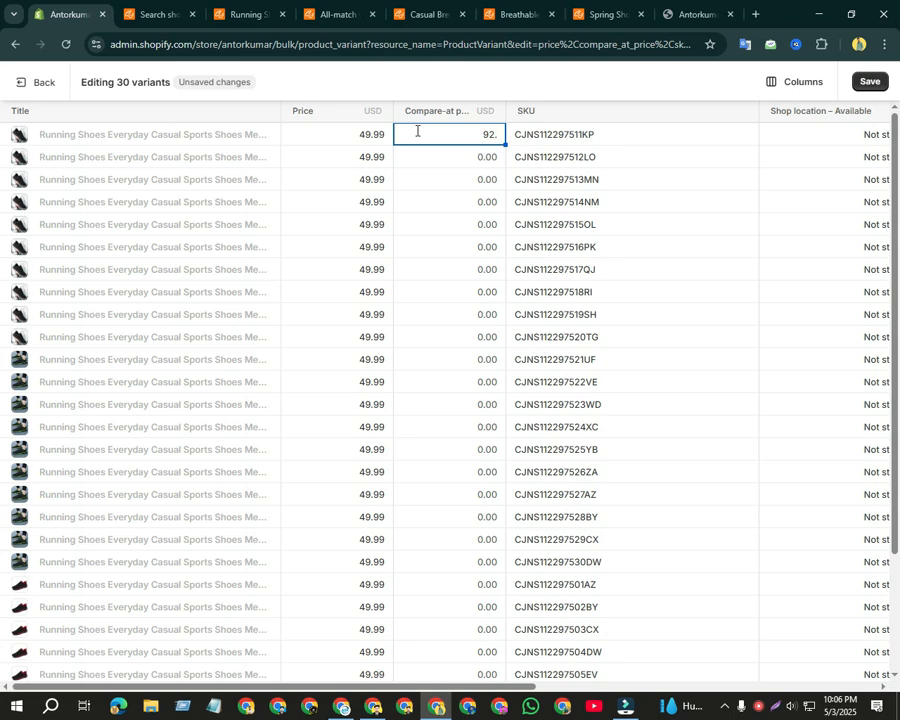
{"action": "left_click", "coordinate": [523, 79]}
{"action": "left_click_drag", "start_coordinate": [506, 144], "coordinate": [492, 295]}
{"action": "left_click_drag", "start_coordinate": [485, 635], "coordinate": [485, 633]}
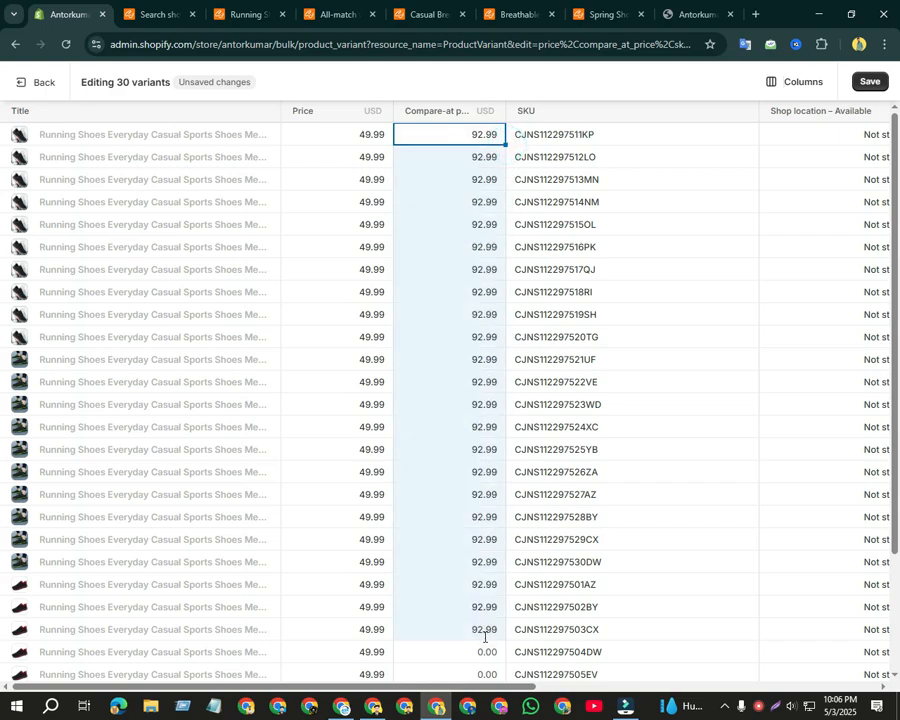
{"action": "scroll", "coordinate": [568, 552], "scroll_direction": "down", "scroll_amount": 3}
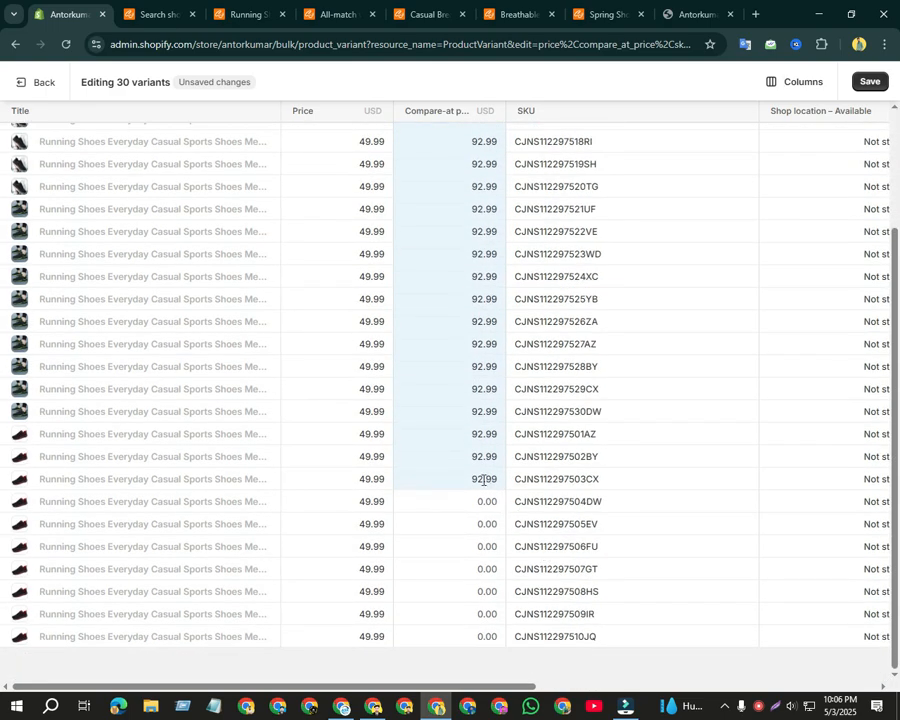
{"action": "left_click", "coordinate": [484, 480]}
{"action": "left_click_drag", "start_coordinate": [505, 490], "coordinate": [553, 522]}
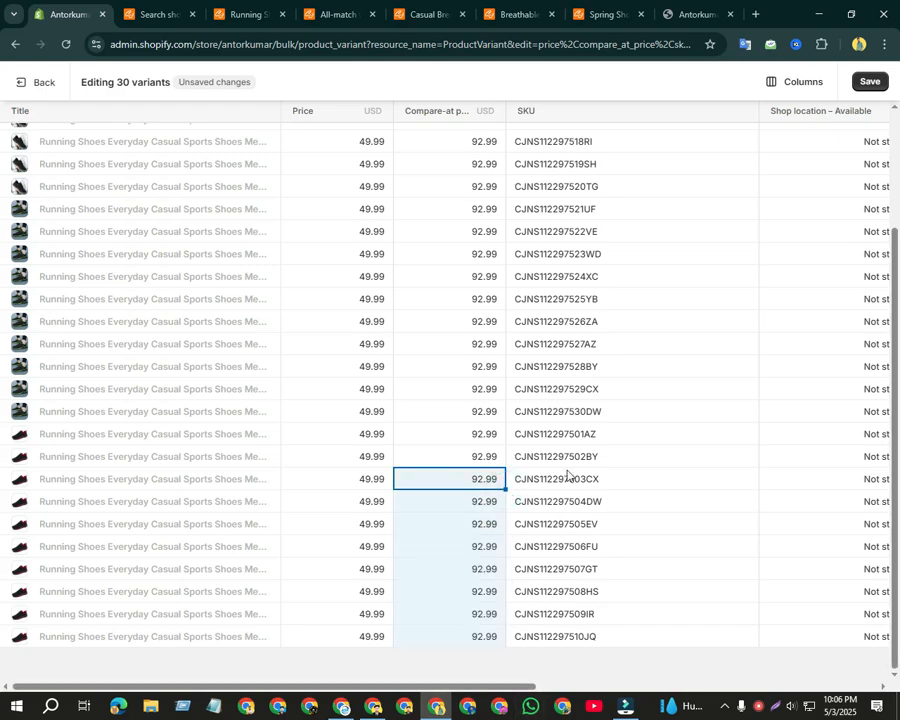
{"action": "left_click", "coordinate": [674, 364]}
{"action": "left_click", "coordinate": [864, 86]}
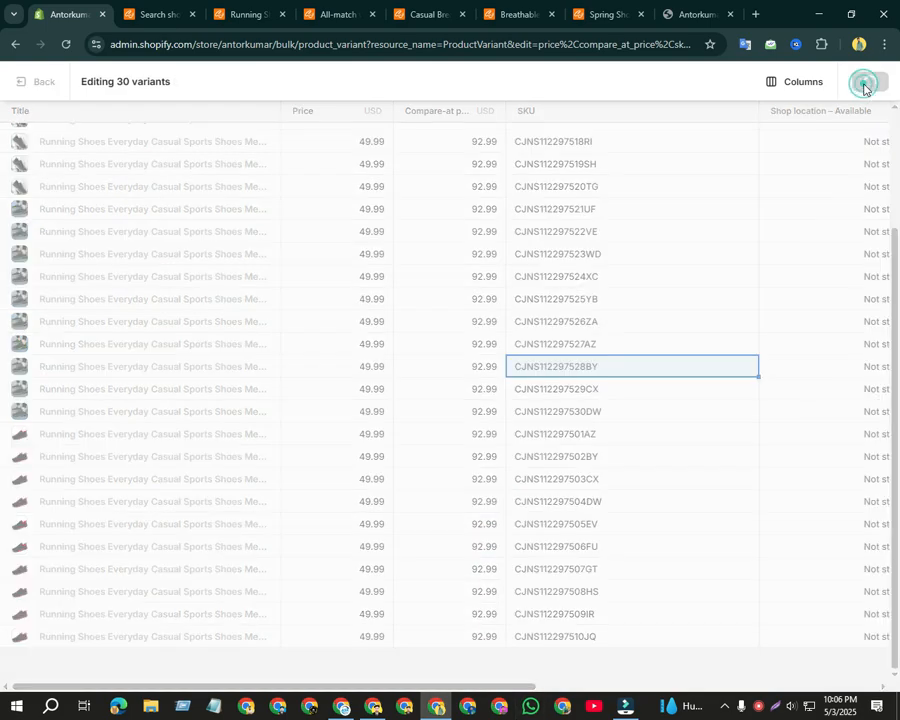
{"action": "scroll", "coordinate": [532, 408], "scroll_direction": "up", "scroll_amount": 3}
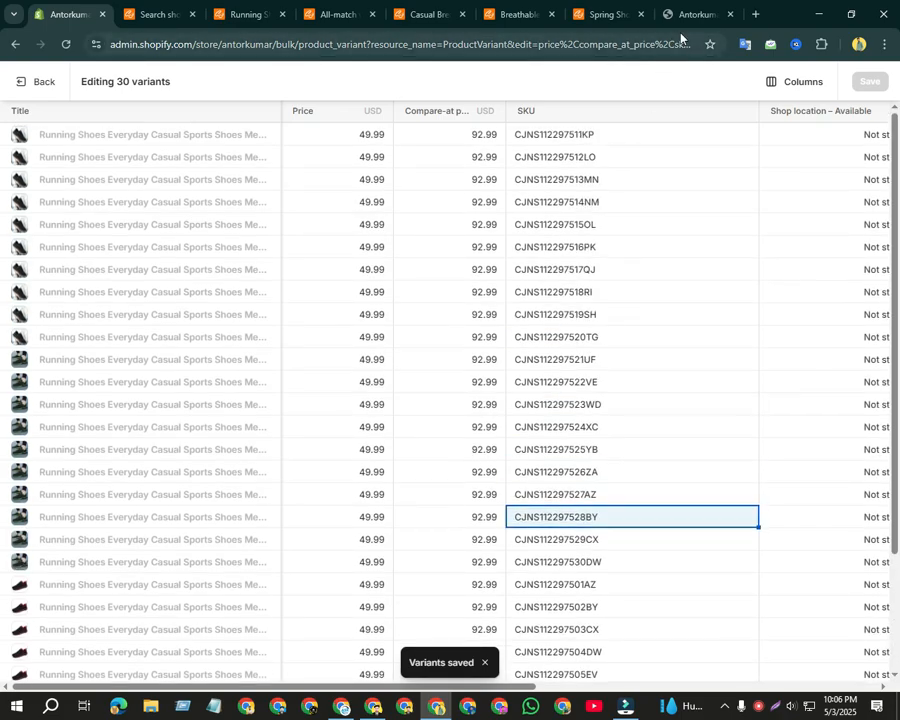
Open and reload the storefront's Shoe collection to check the running shoes' sale badge and prices, and compare them with the admin.
{"action": "left_click", "coordinate": [683, 16]}
{"action": "scroll", "coordinate": [474, 320], "scroll_direction": "up", "scroll_amount": 10}
{"action": "scroll", "coordinate": [443, 372], "scroll_direction": "up", "scroll_amount": 1}
{"action": "left_click", "coordinate": [378, 100]}
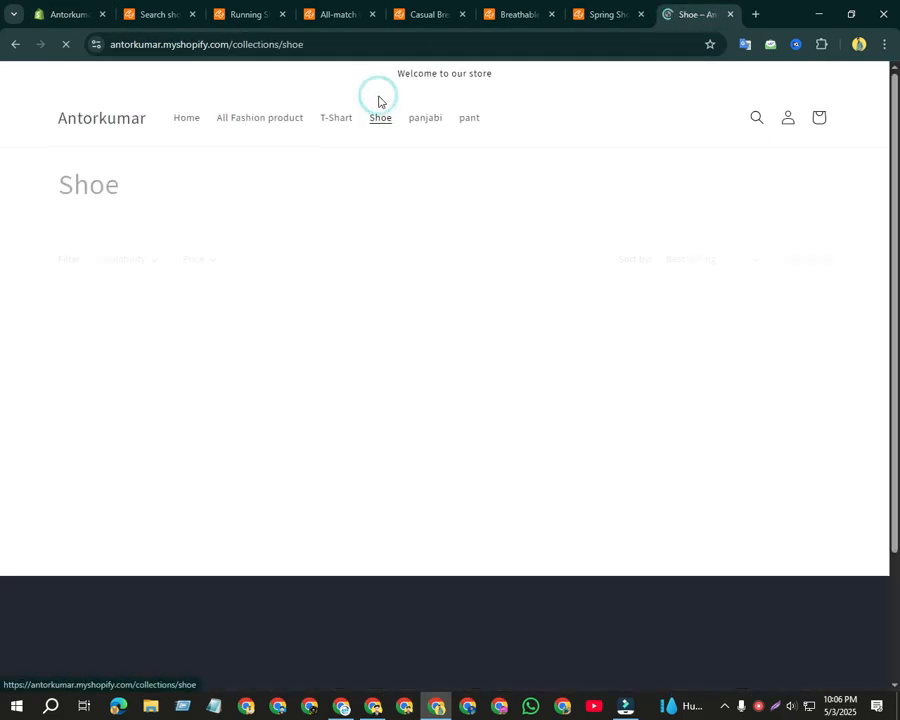
{"action": "left_click", "coordinate": [66, 44]}
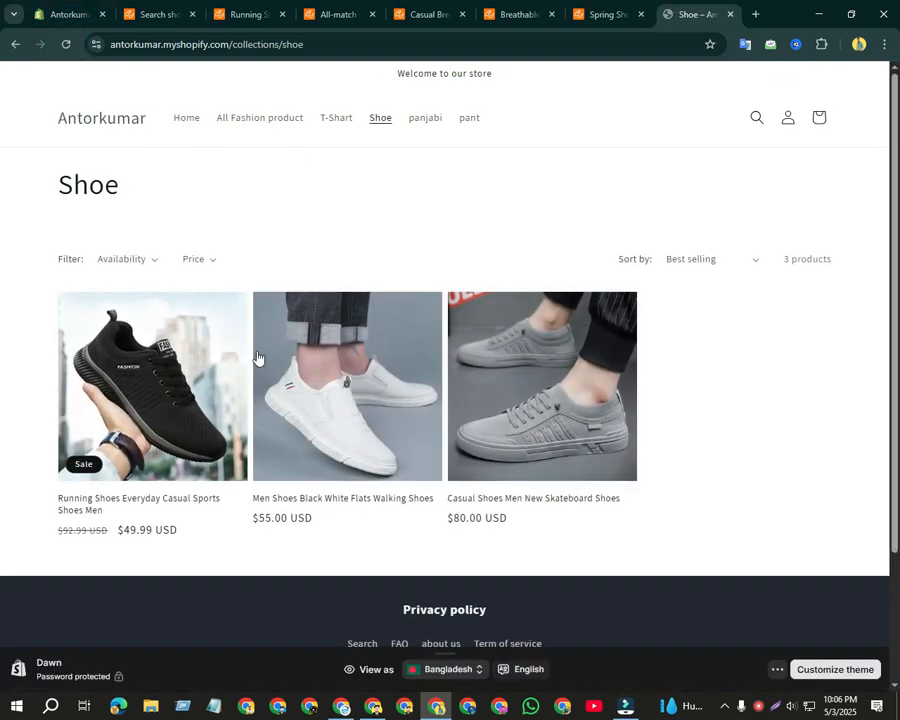
{"action": "scroll", "coordinate": [300, 470], "scroll_direction": "down", "scroll_amount": 2}
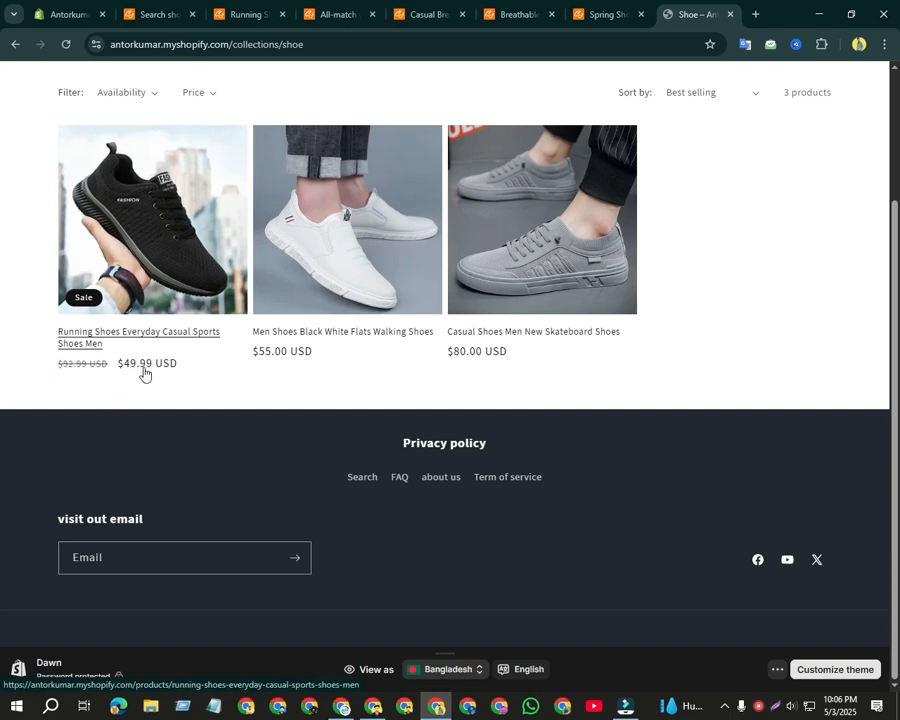
{"action": "scroll", "coordinate": [172, 405], "scroll_direction": "up", "scroll_amount": 1}
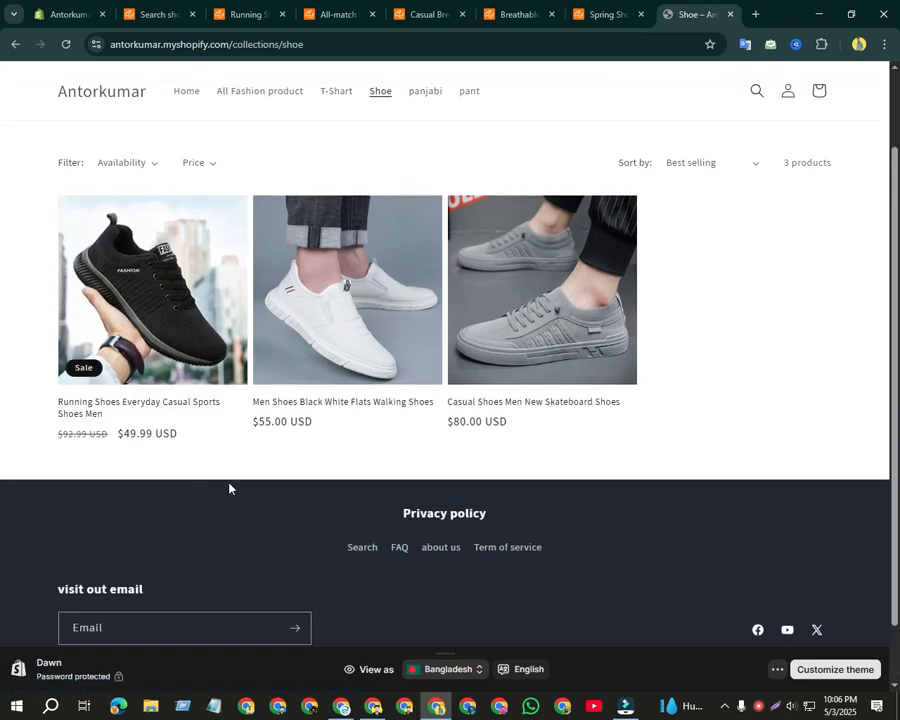
{"action": "scroll", "coordinate": [229, 484], "scroll_direction": "up", "scroll_amount": 1}
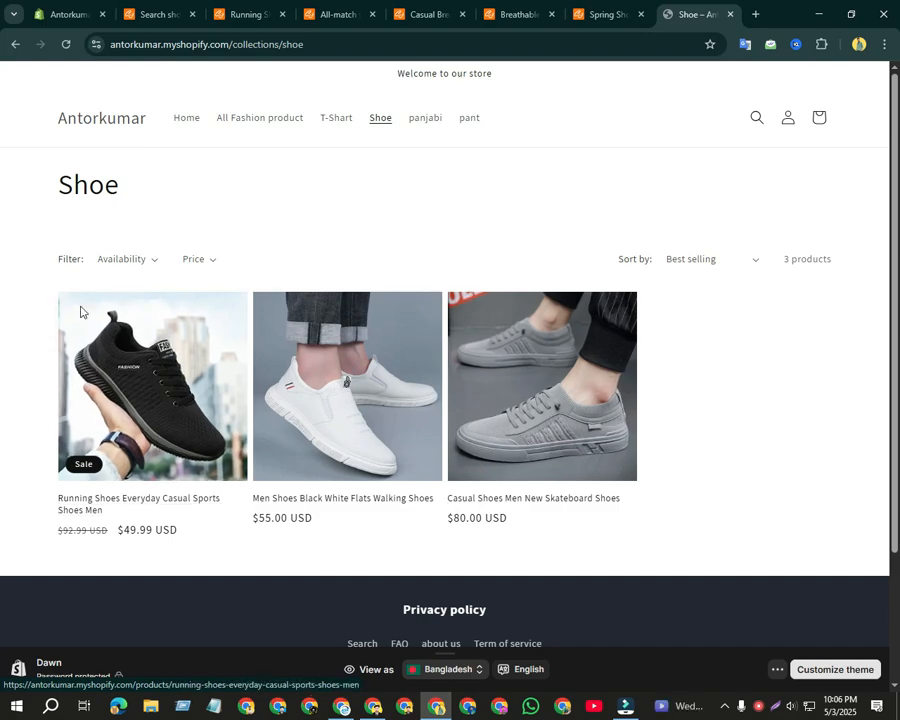
{"action": "left_click", "coordinate": [76, 10]}
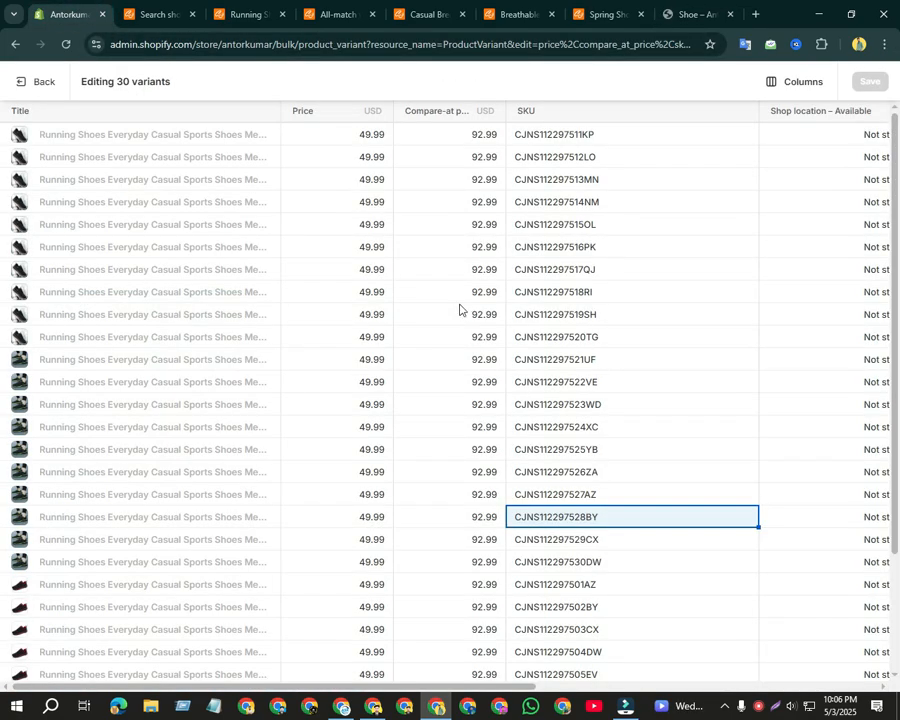
Switch to the CJdropshipping product search and try searching for "ladis tshart".
{"action": "left_click", "coordinate": [165, 12]}
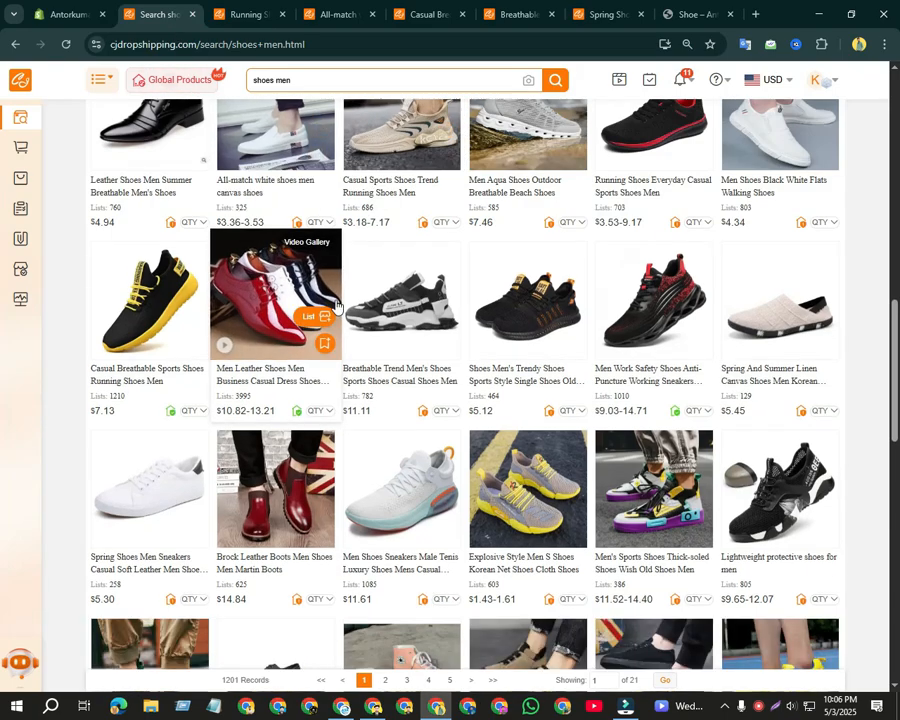
{"action": "scroll", "coordinate": [337, 306], "scroll_direction": "down", "scroll_amount": 2}
{"action": "scroll", "coordinate": [337, 306], "scroll_direction": "up", "scroll_amount": 3}
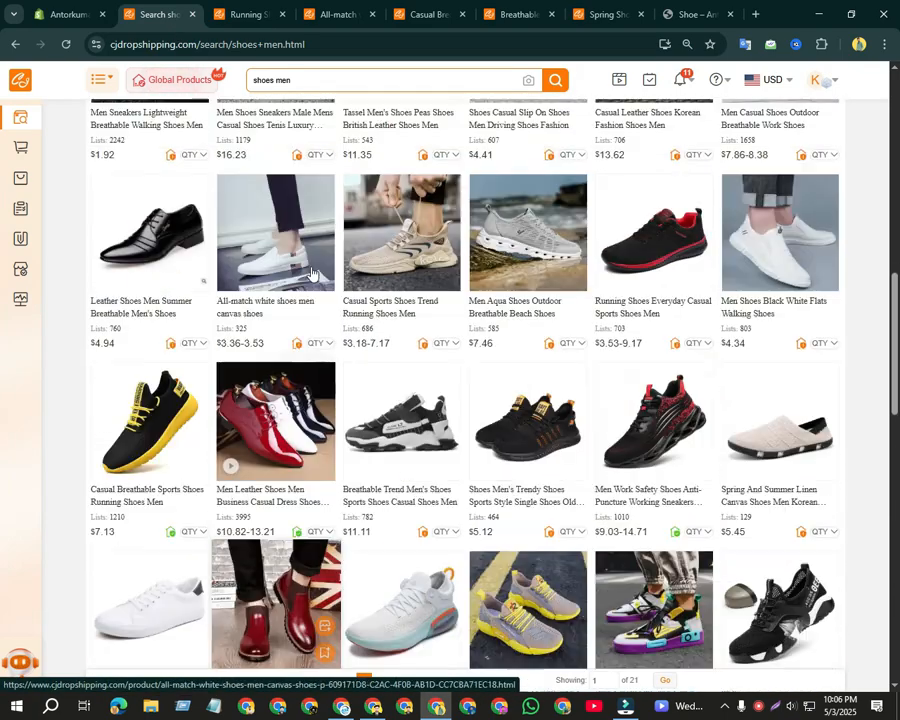
{"action": "left_click_drag", "start_coordinate": [307, 77], "coordinate": [215, 77]}
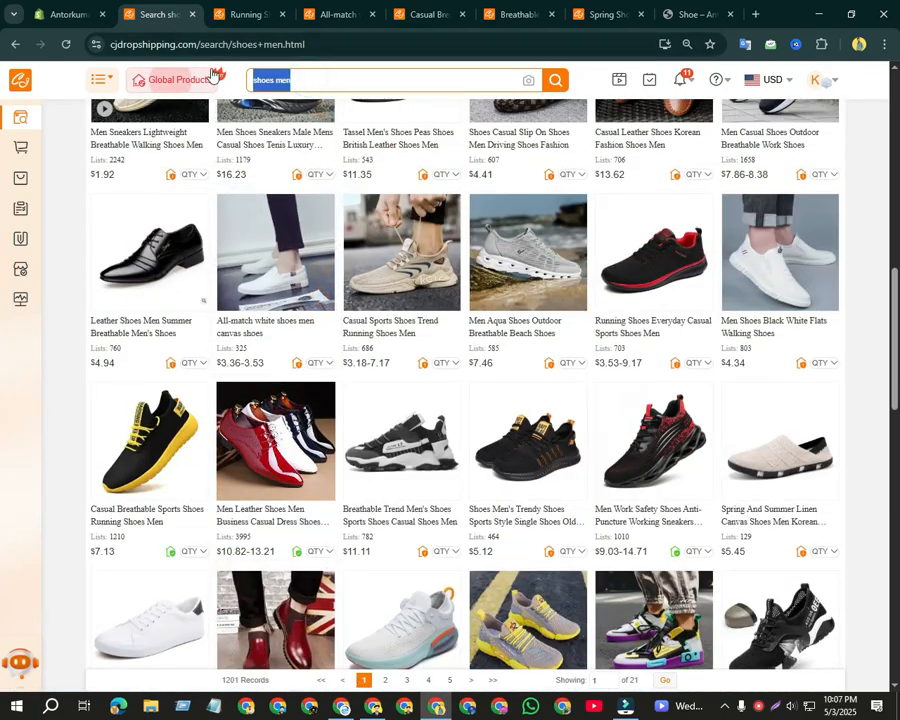
{"action": "type", "text": "ladis"}
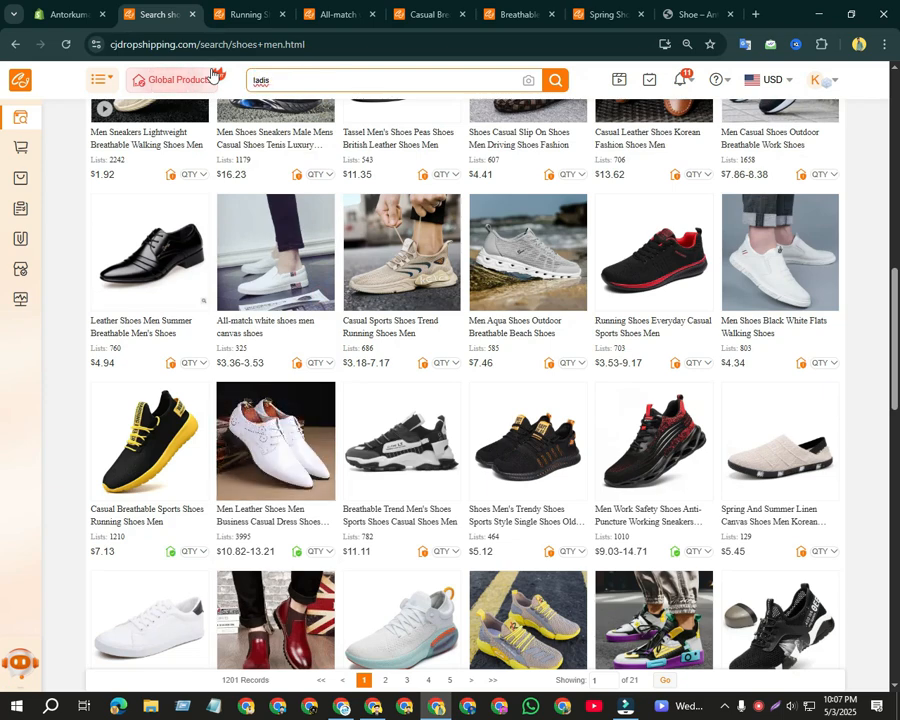
{"action": "type", "text": " fish"}
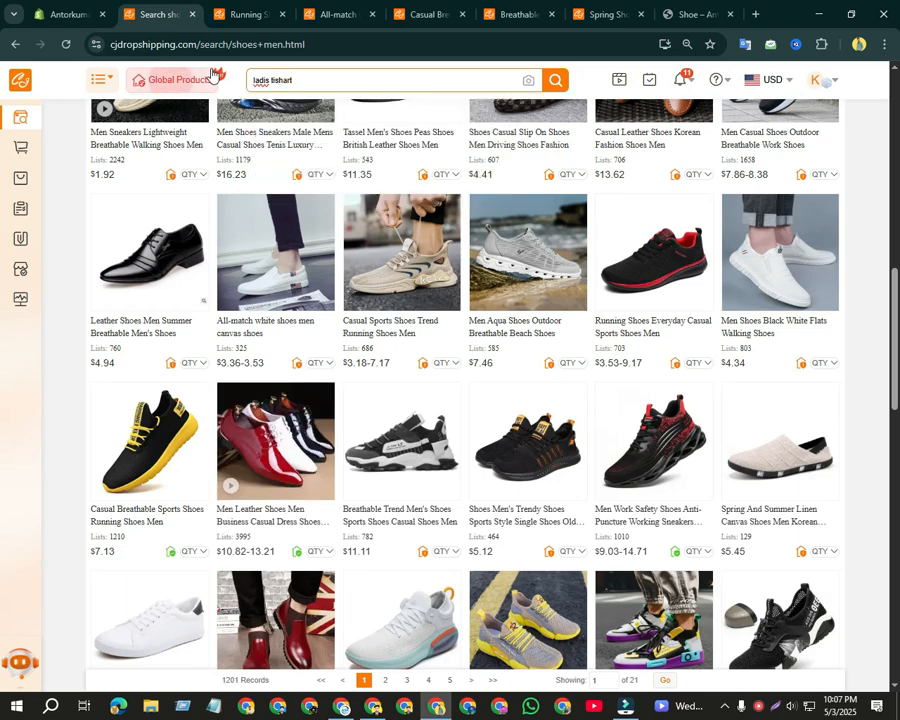
{"action": "key", "text": "Return"}
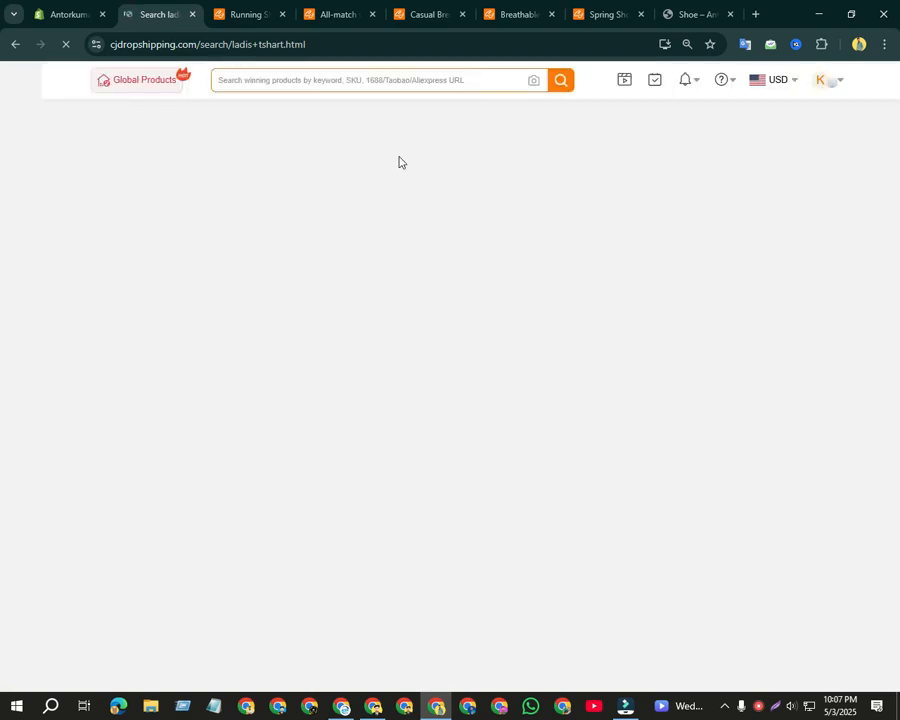
{"action": "scroll", "coordinate": [446, 345], "scroll_direction": "down", "scroll_amount": 3}
{"action": "scroll", "coordinate": [393, 293], "scroll_direction": "up", "scroll_amount": 3}
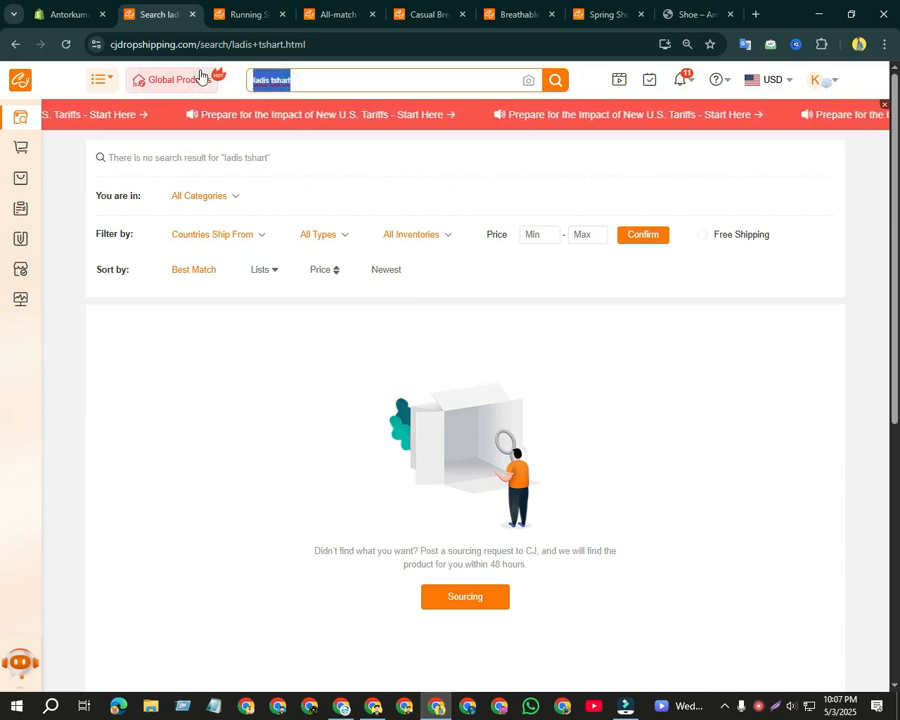
Search CJdropshipping for the suggested phrase "t-shirts for women" and browse the product results.
{"action": "type", "text": "t-"}
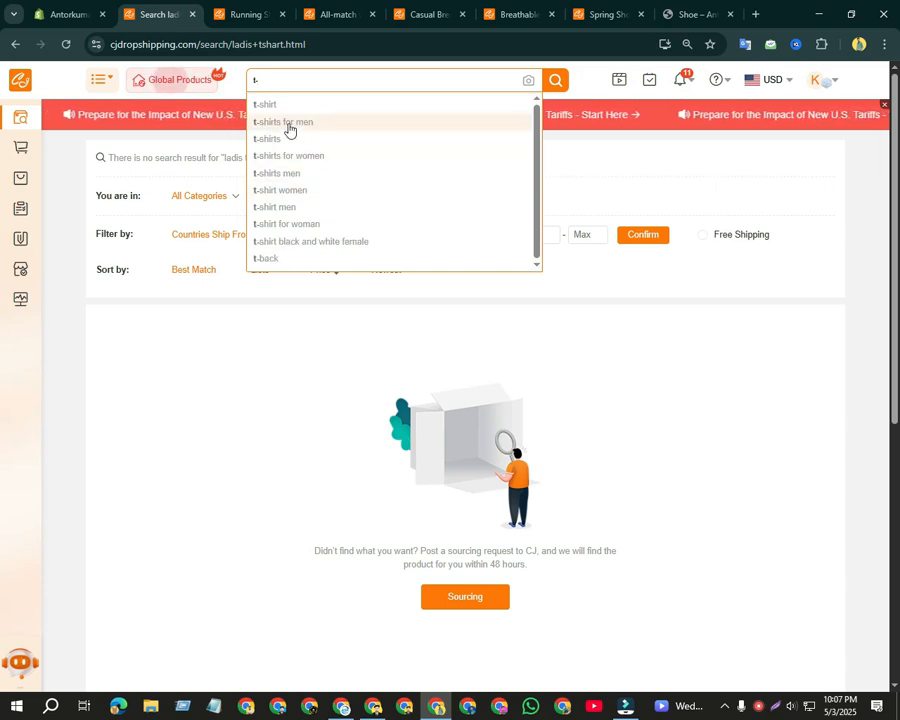
{"action": "left_click", "coordinate": [308, 155]}
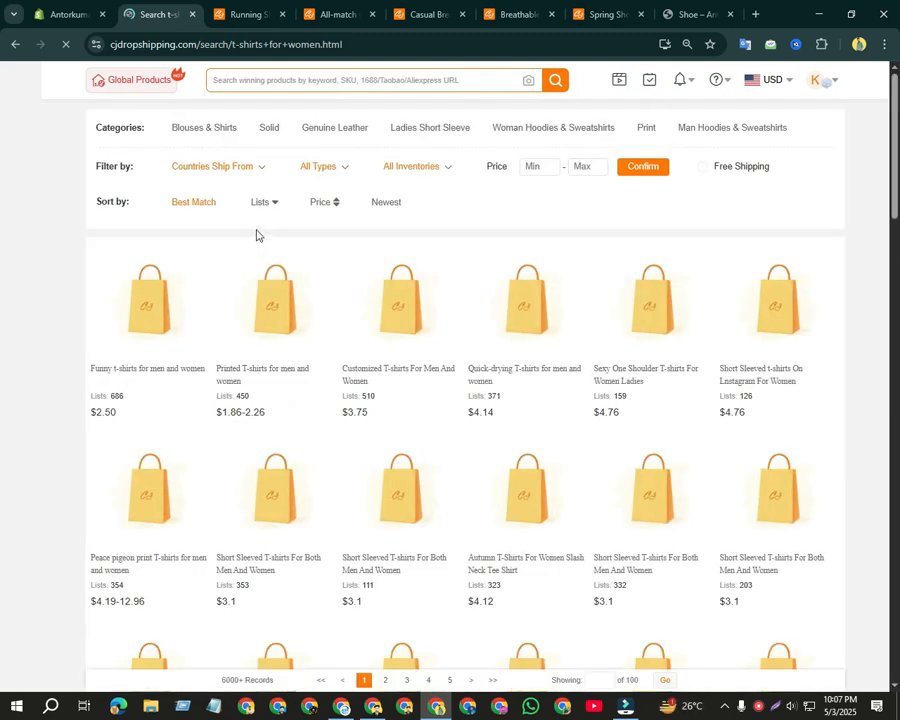
{"action": "scroll", "coordinate": [297, 227], "scroll_direction": "down", "scroll_amount": 2}
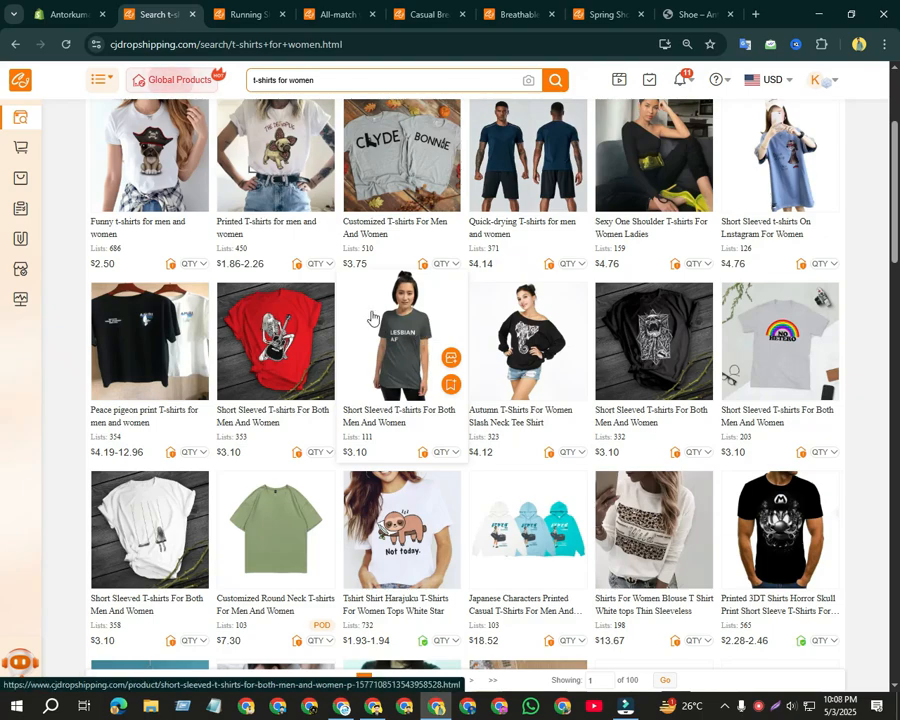
{"action": "scroll", "coordinate": [382, 332], "scroll_direction": "down", "scroll_amount": 4}
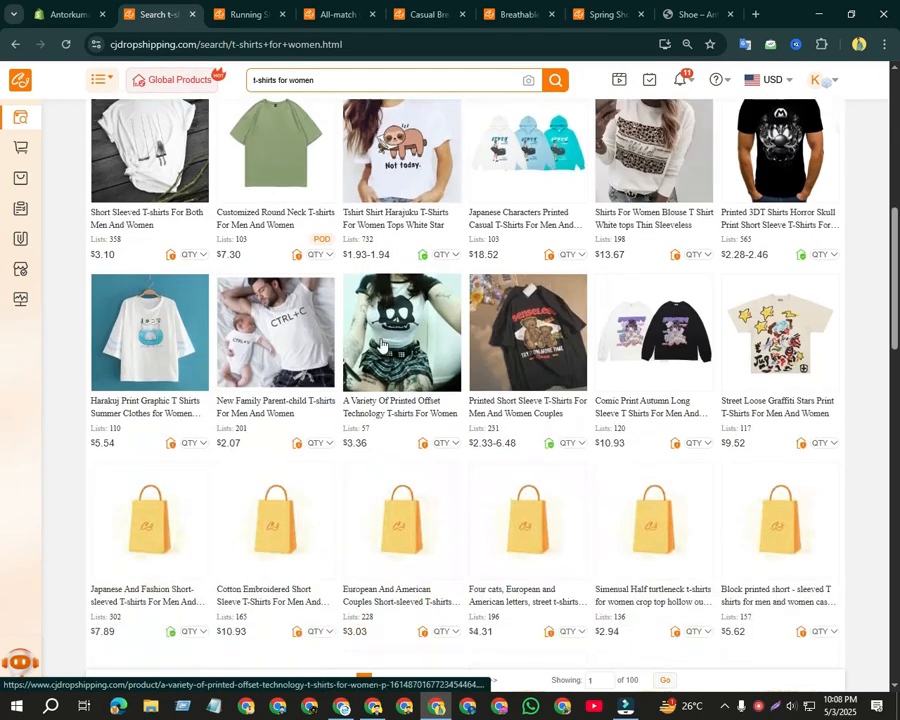
{"action": "scroll", "coordinate": [253, 521], "scroll_direction": "down", "scroll_amount": 3}
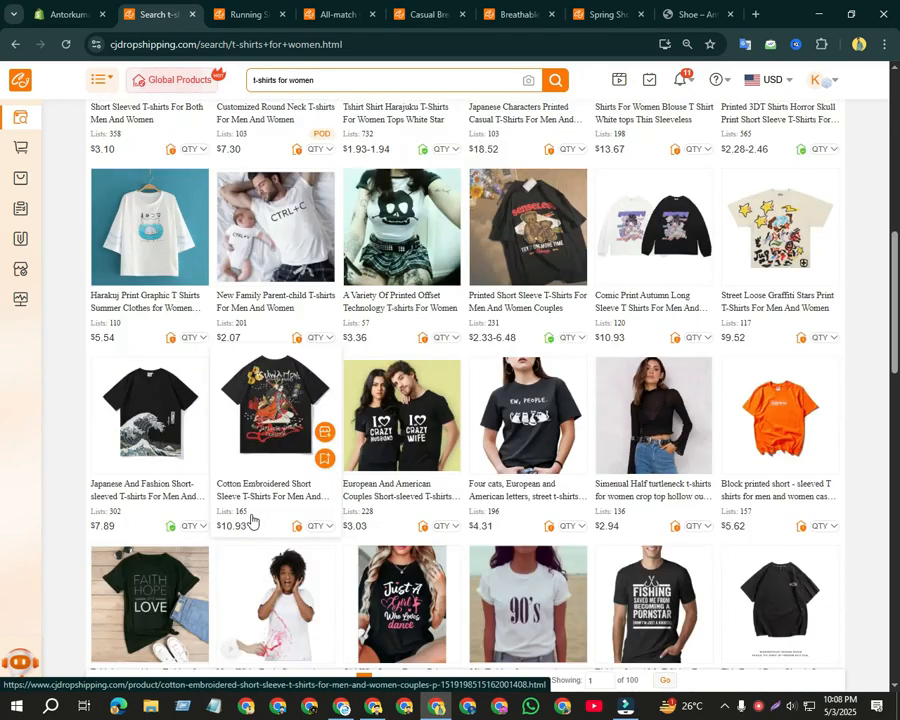
Browse the women's T-shirt results on CJdropshipping, glancing at the storefront's Shoe collection in between.
{"action": "scroll", "coordinate": [412, 468], "scroll_direction": "down", "scroll_amount": 3}
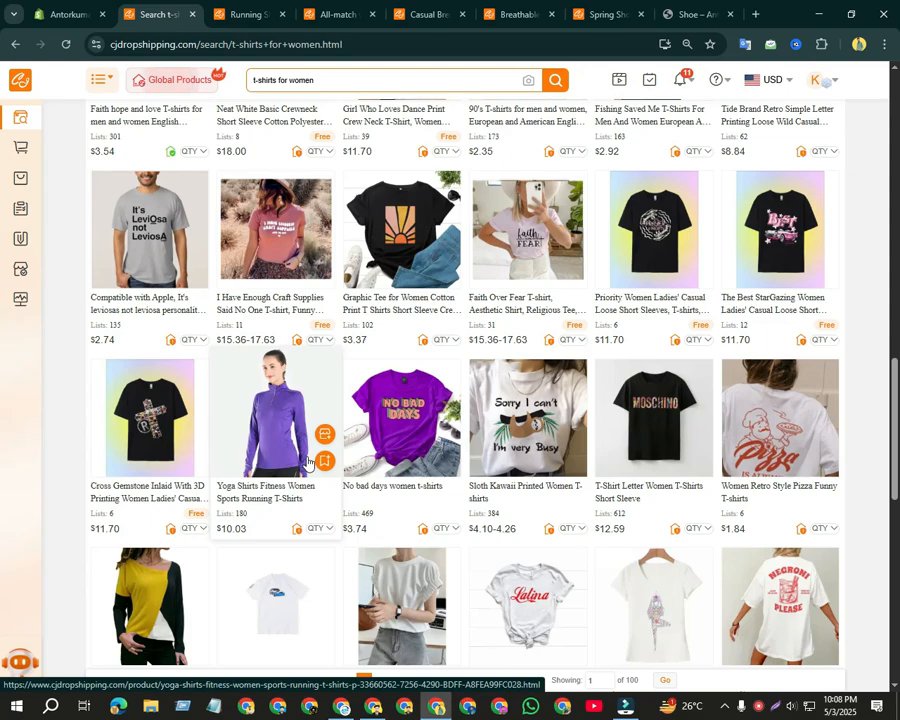
{"action": "left_click", "coordinate": [694, 14]}
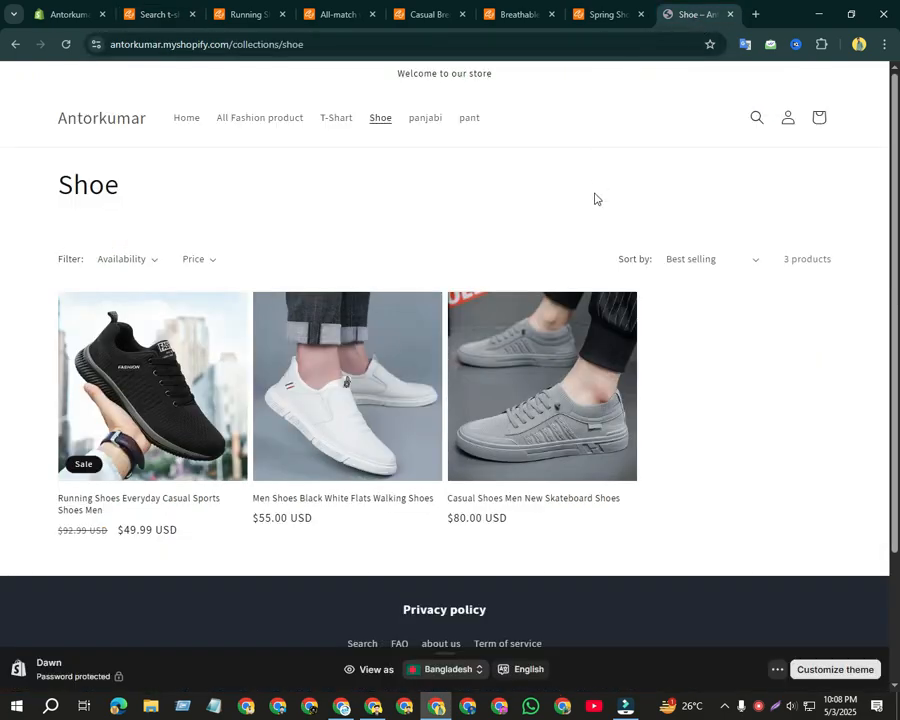
{"action": "left_click", "coordinate": [160, 15]}
{"action": "scroll", "coordinate": [400, 380], "scroll_direction": "down", "scroll_amount": 3}
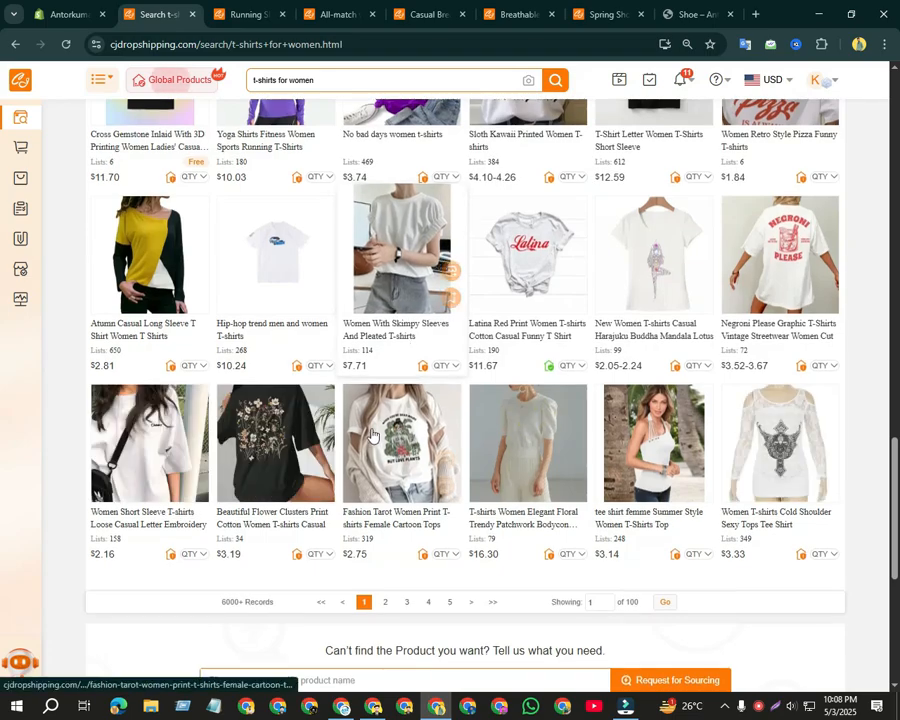
{"action": "scroll", "coordinate": [168, 450], "scroll_direction": "up", "scroll_amount": 2}
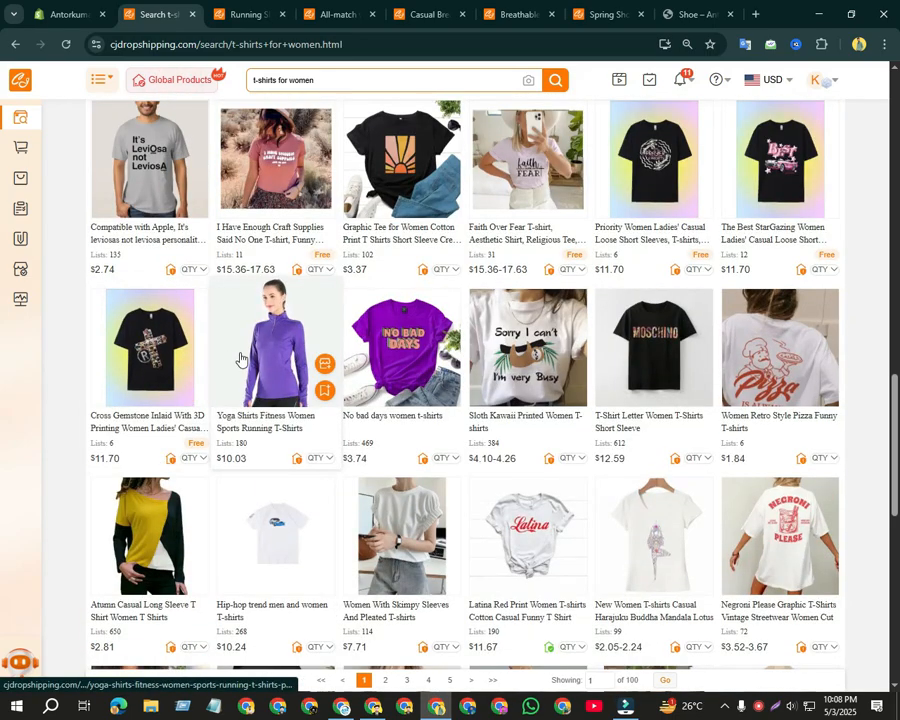
{"action": "scroll", "coordinate": [261, 360], "scroll_direction": "up", "scroll_amount": 2}
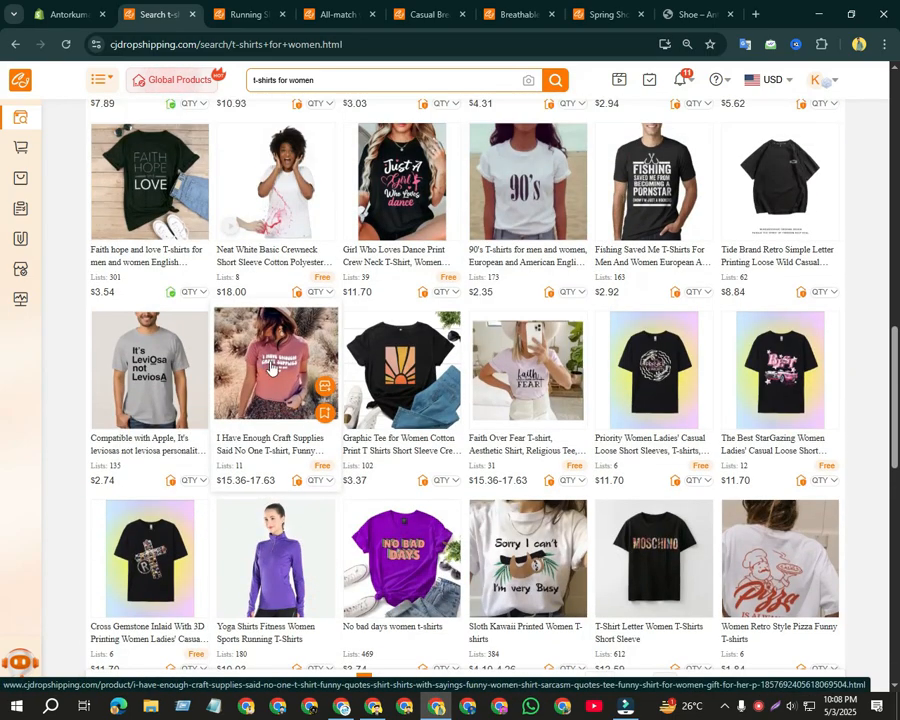
{"action": "scroll", "coordinate": [346, 390], "scroll_direction": "up", "scroll_amount": 2}
{"action": "scroll", "coordinate": [299, 421], "scroll_direction": "up", "scroll_amount": 2}
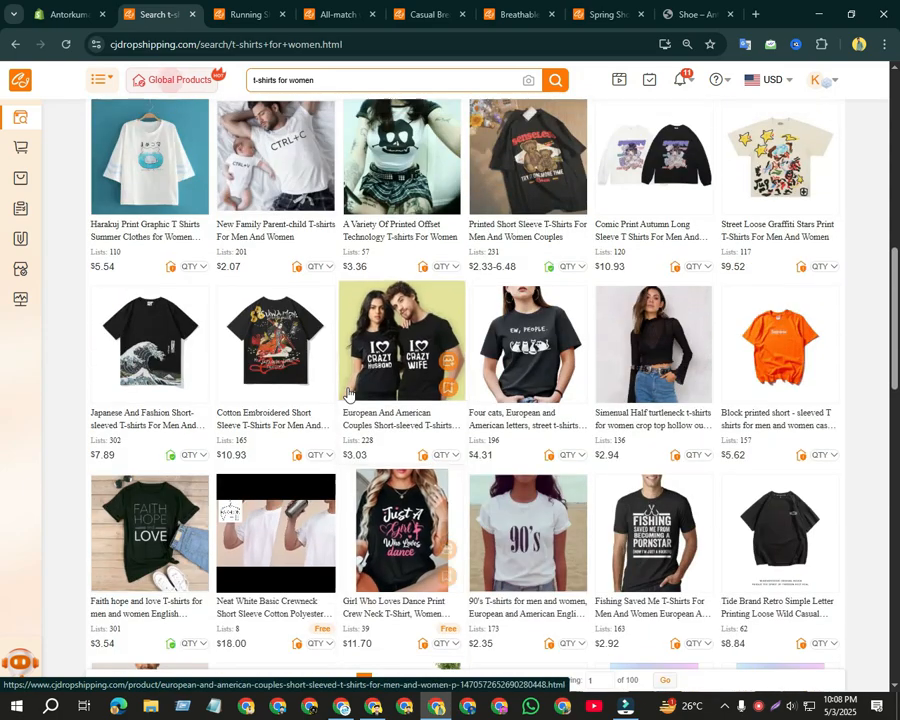
{"action": "left_click", "coordinate": [68, 13]}
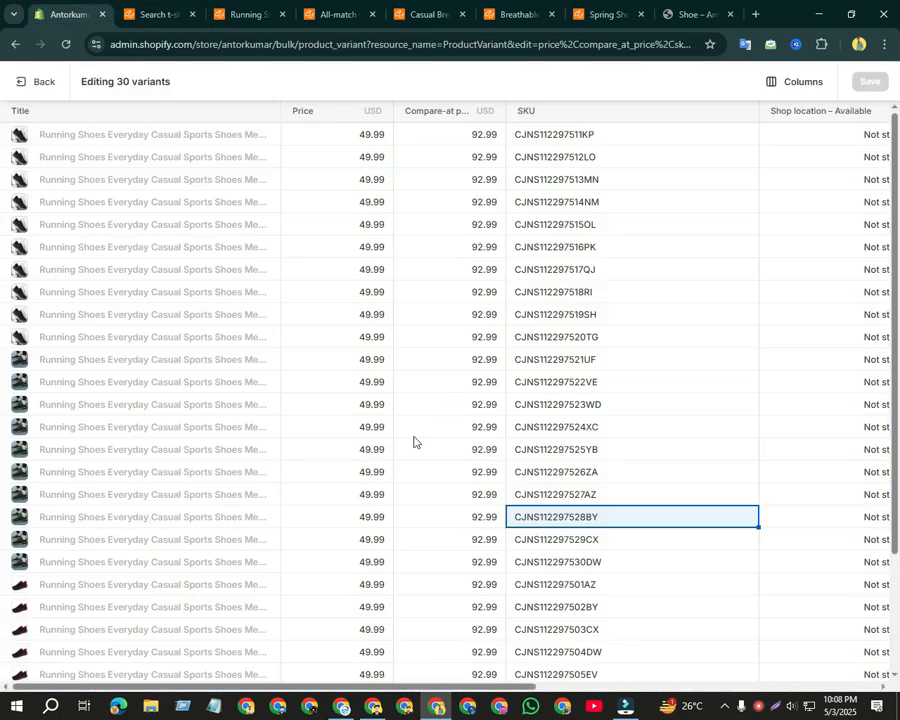
{"action": "left_click", "coordinate": [343, 704]}
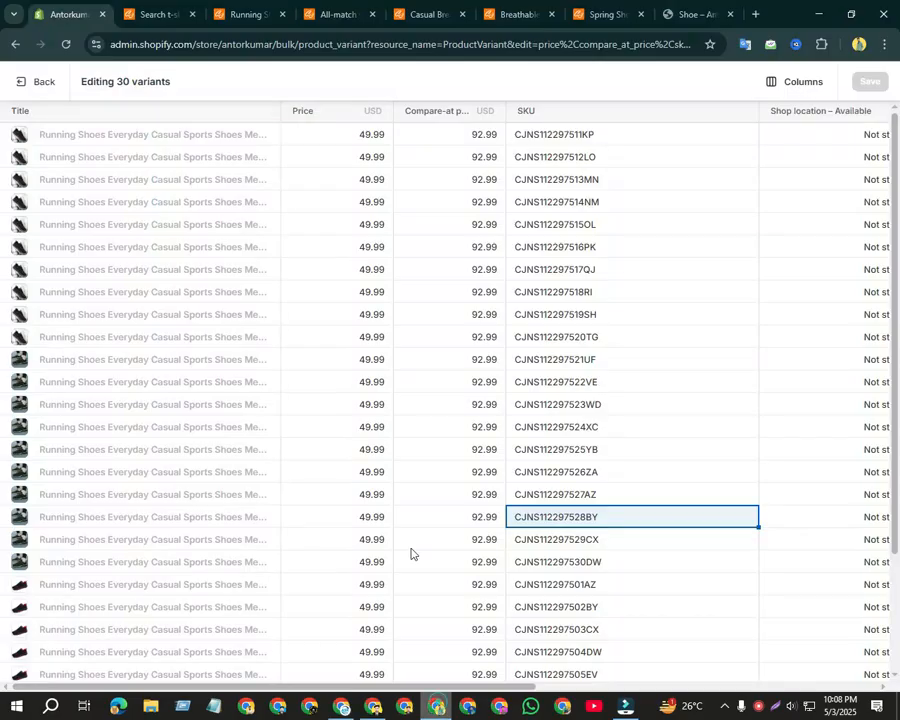
{"action": "left_click", "coordinate": [436, 710]}
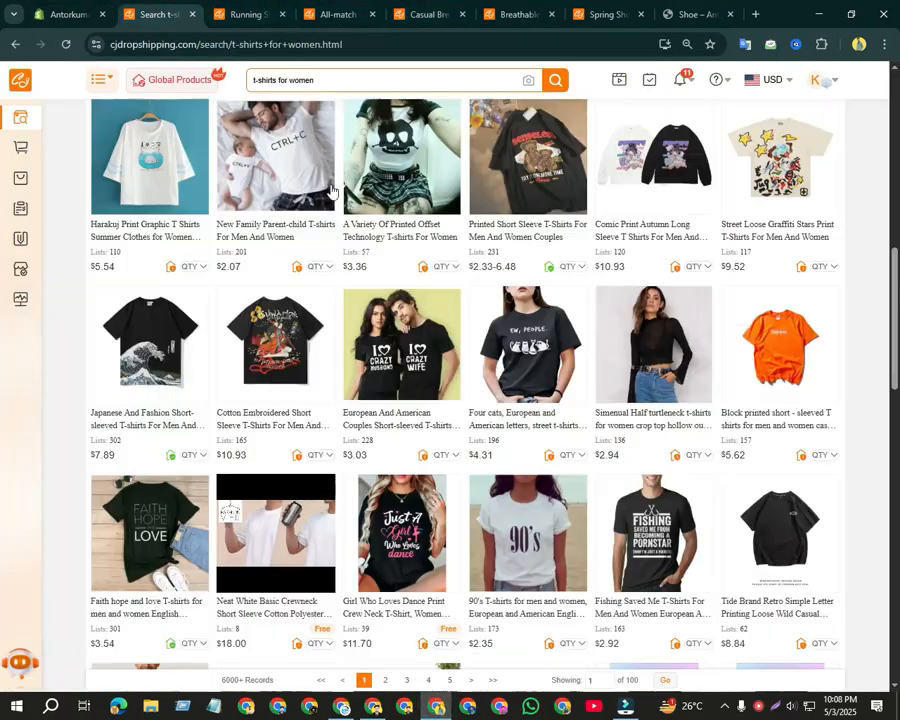
{"action": "left_click", "coordinate": [152, 14]}
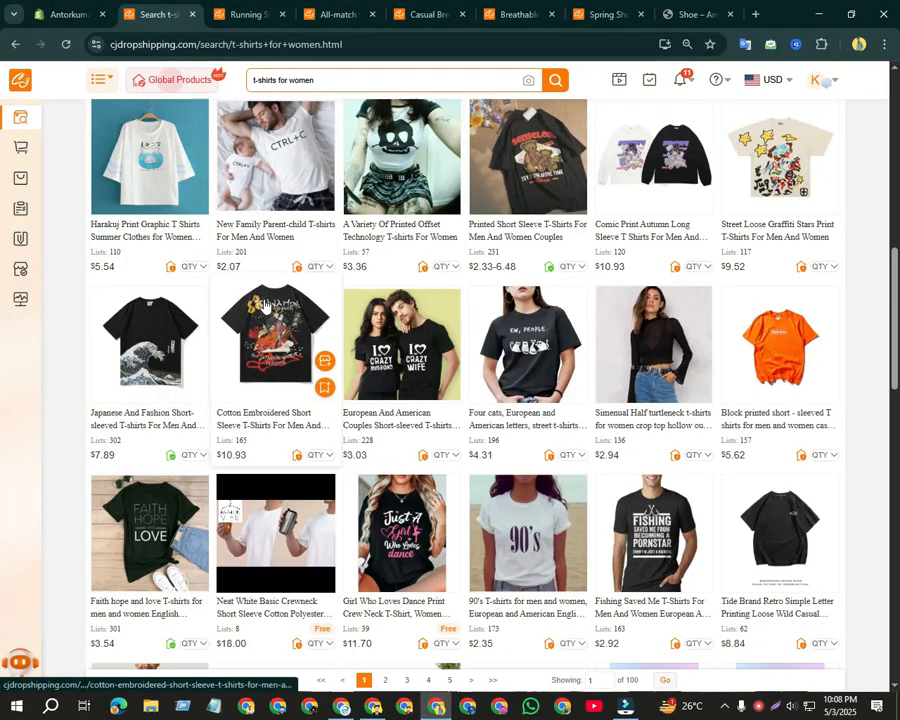
Open the Cotton Embroidered Short Sleeve T-Shirts product and review its size information, description and shipping details.
{"action": "left_click", "coordinate": [313, 452]}
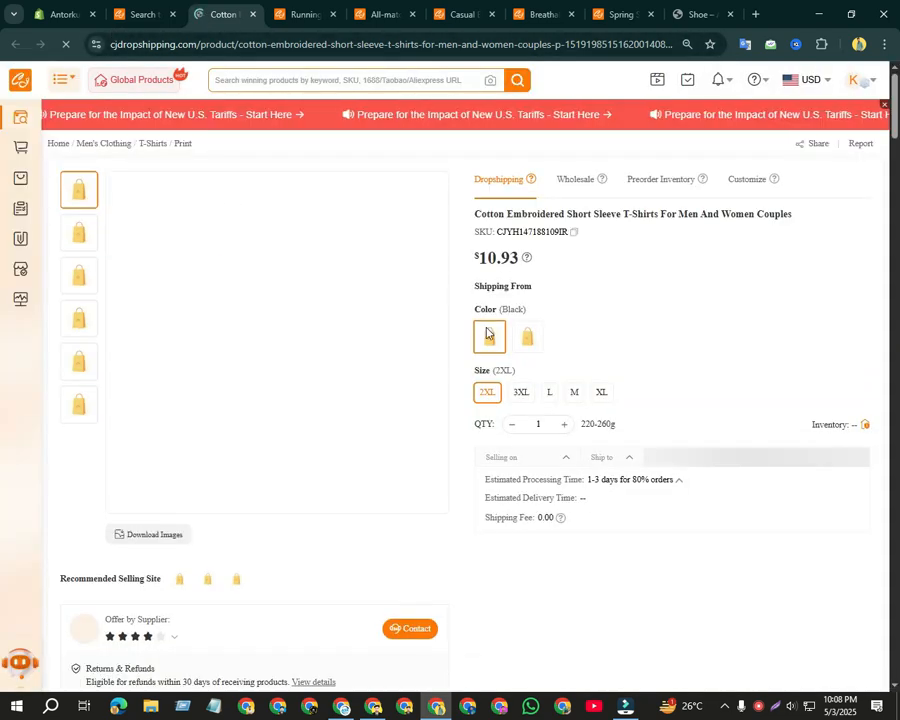
{"action": "scroll", "coordinate": [546, 345], "scroll_direction": "down", "scroll_amount": 1}
{"action": "scroll", "coordinate": [544, 345], "scroll_direction": "down", "scroll_amount": 15}
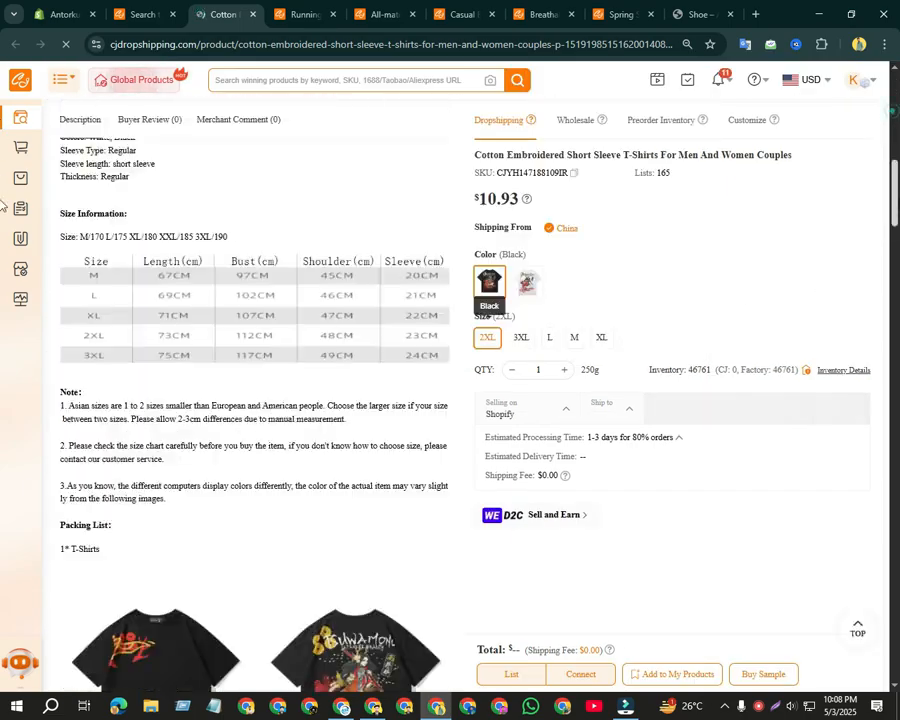
{"action": "scroll", "coordinate": [565, 562], "scroll_direction": "down", "scroll_amount": 1}
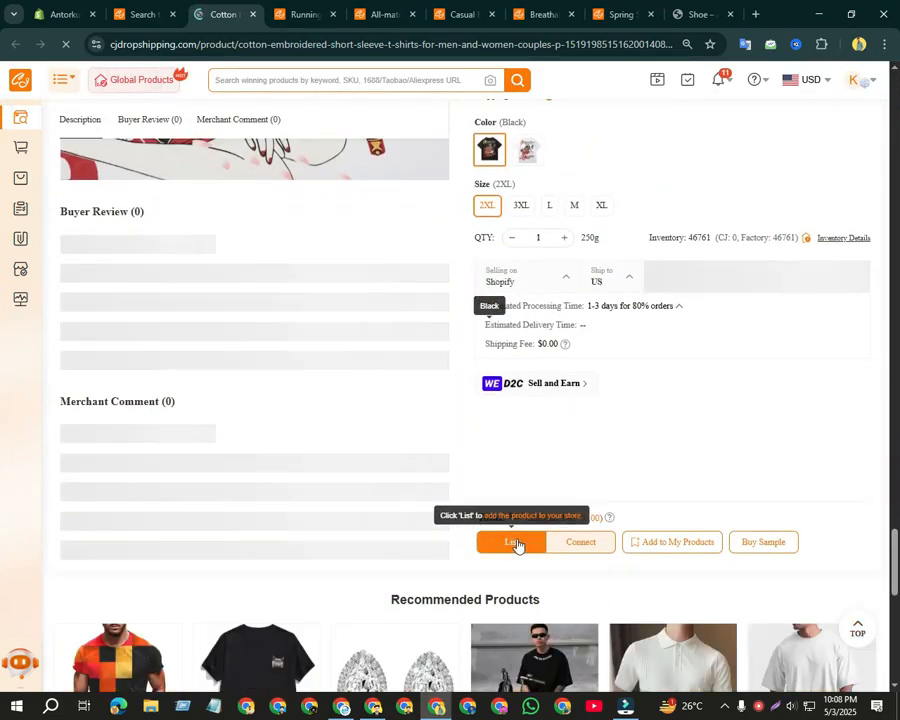
{"action": "scroll", "coordinate": [518, 490], "scroll_direction": "up", "scroll_amount": 5}
{"action": "scroll", "coordinate": [557, 328], "scroll_direction": "up", "scroll_amount": 10}
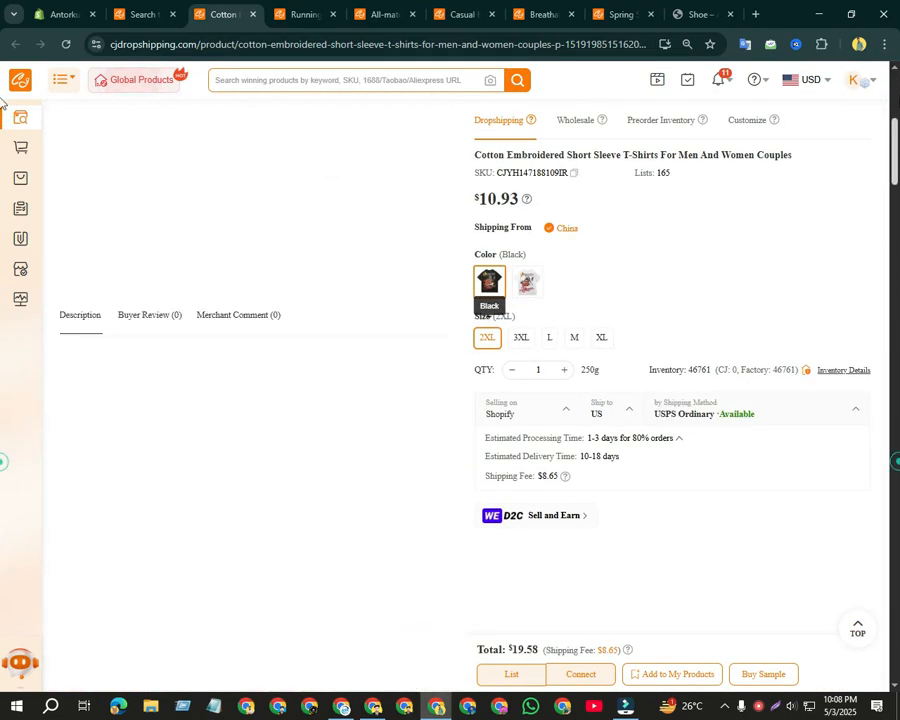
Switch to the Ask Marketing YouTube channel and expand its full description to view the channel links.
{"action": "left_click", "coordinate": [342, 707]}
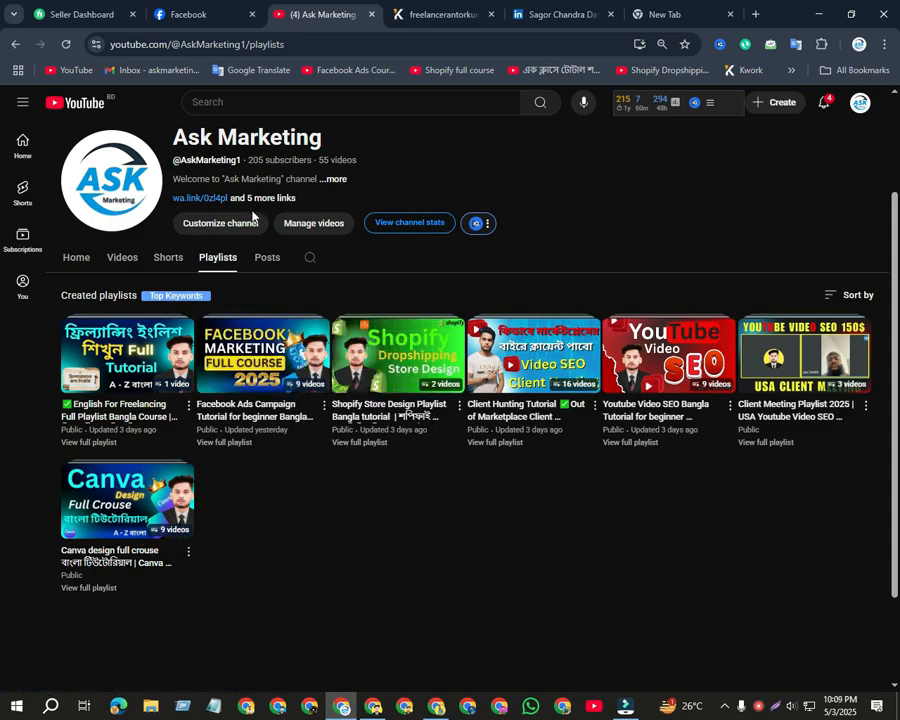
{"action": "left_click", "coordinate": [336, 180]}
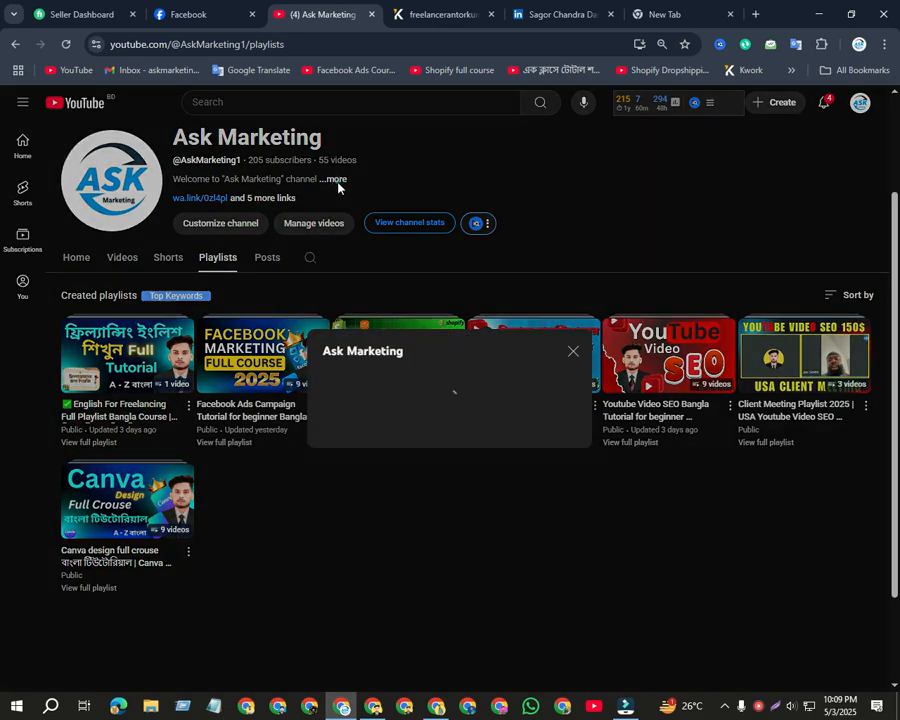
{"action": "scroll", "coordinate": [444, 370], "scroll_direction": "down", "scroll_amount": 5}
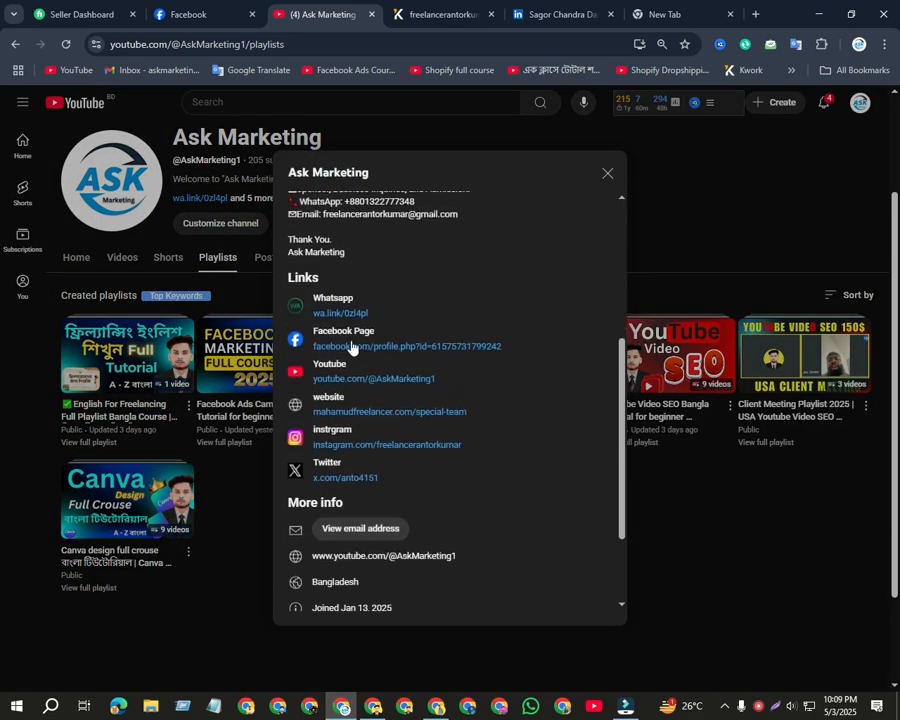
Open the channel's linked Facebook page, look through it with the page management sidebar hidden, and return to the YouTube channel links.
{"action": "left_click", "coordinate": [402, 348]}
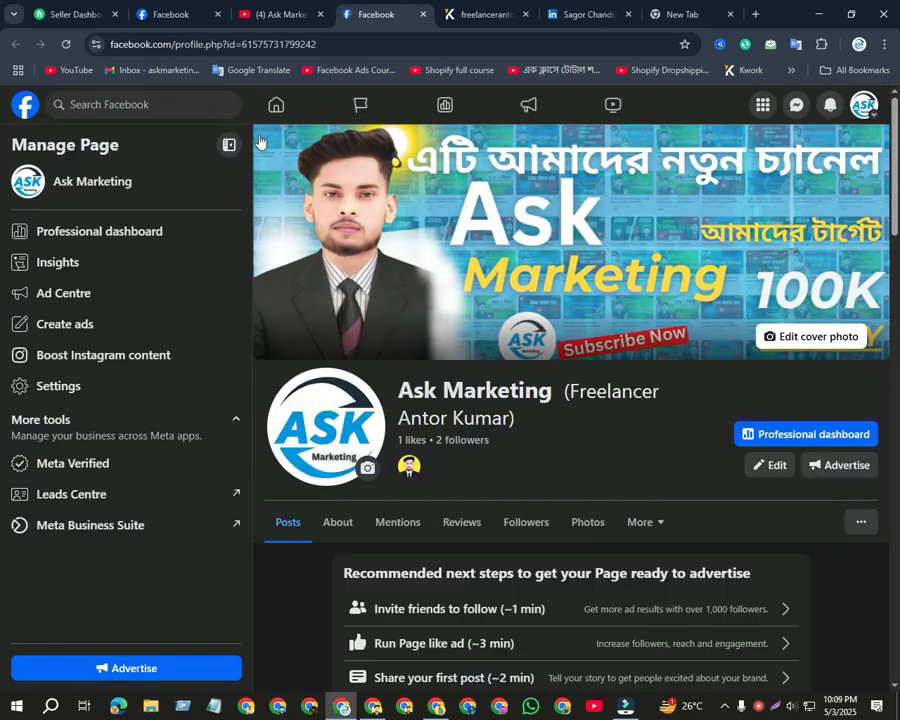
{"action": "left_click", "coordinate": [227, 146]}
{"action": "scroll", "coordinate": [336, 356], "scroll_direction": "down", "scroll_amount": 2}
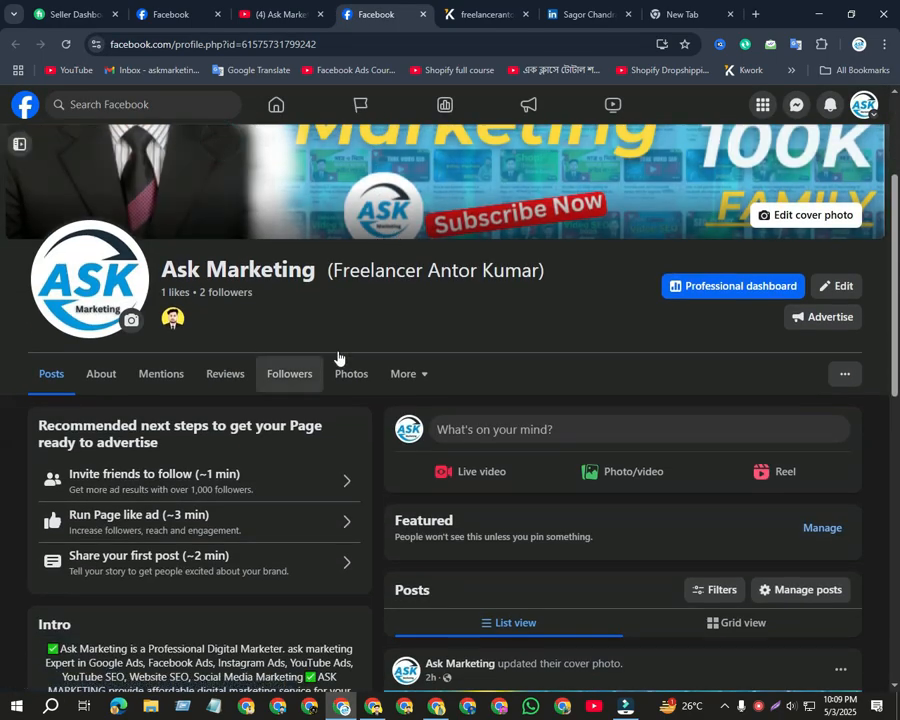
{"action": "scroll", "coordinate": [440, 405], "scroll_direction": "down", "scroll_amount": 5}
{"action": "scroll", "coordinate": [806, 297], "scroll_direction": "up", "scroll_amount": 5}
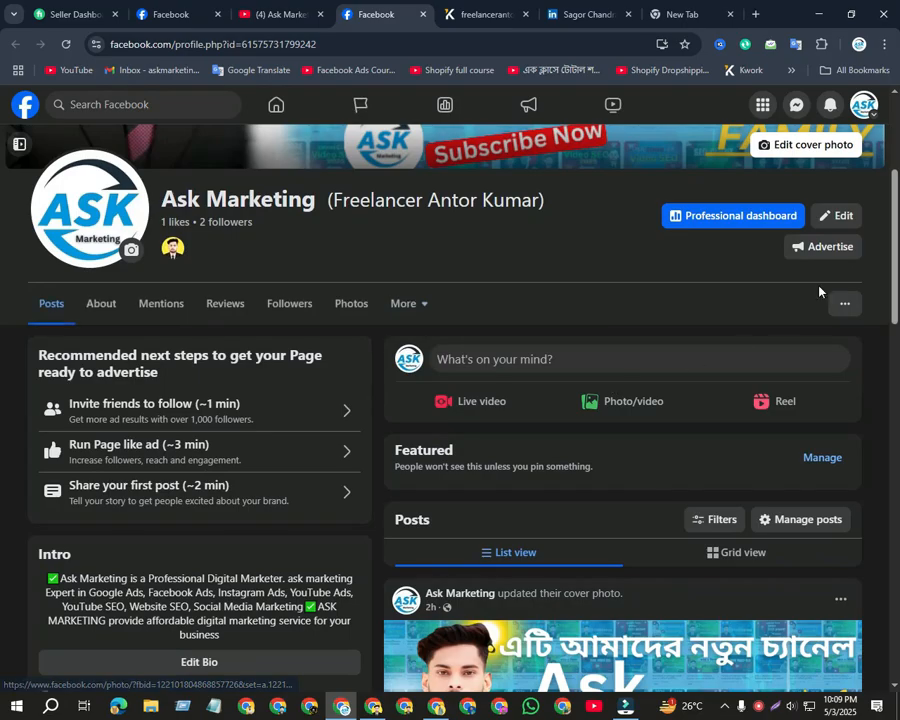
{"action": "scroll", "coordinate": [2, 210], "scroll_direction": "up", "scroll_amount": 2}
{"action": "scroll", "coordinate": [840, 234], "scroll_direction": "down", "scroll_amount": 2}
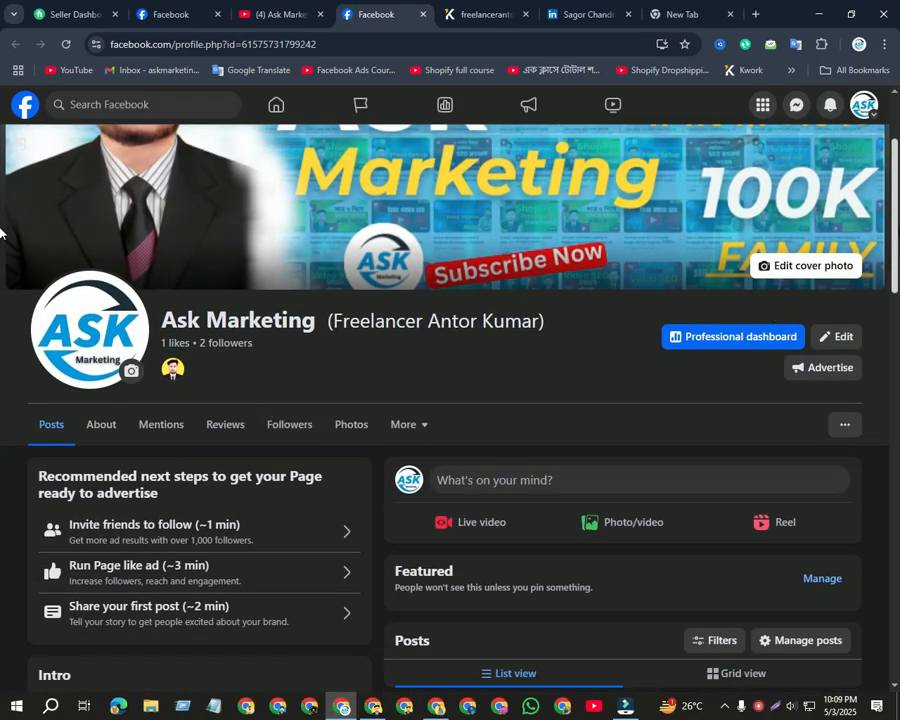
{"action": "scroll", "coordinate": [3, 300], "scroll_direction": "down", "scroll_amount": 10}
{"action": "scroll", "coordinate": [4, 280], "scroll_direction": "up", "scroll_amount": 11}
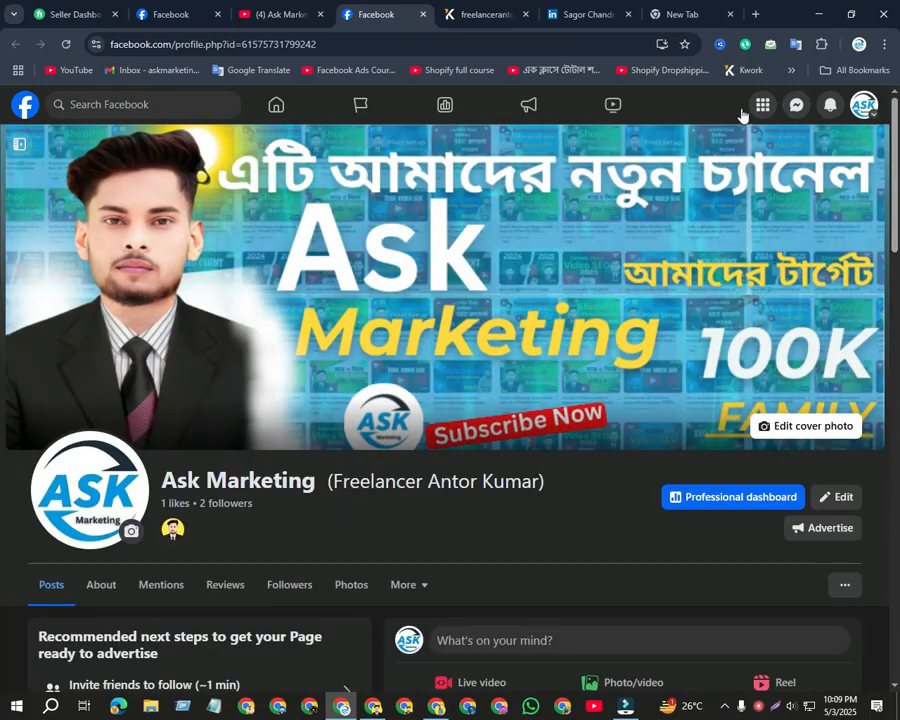
{"action": "scroll", "coordinate": [288, 302], "scroll_direction": "down", "scroll_amount": 2}
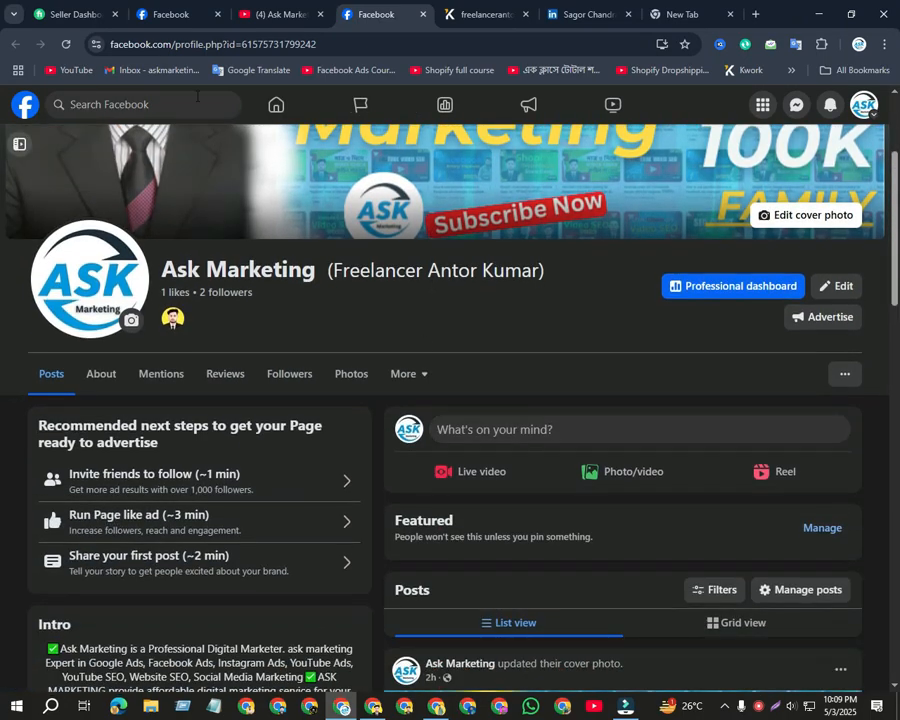
{"action": "left_click", "coordinate": [280, 14]}
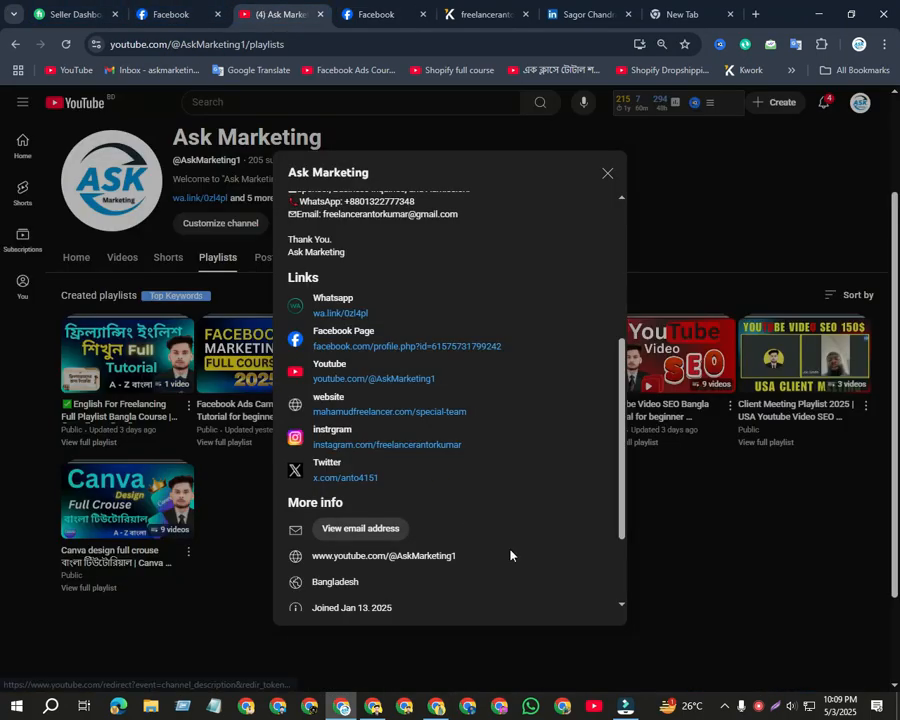